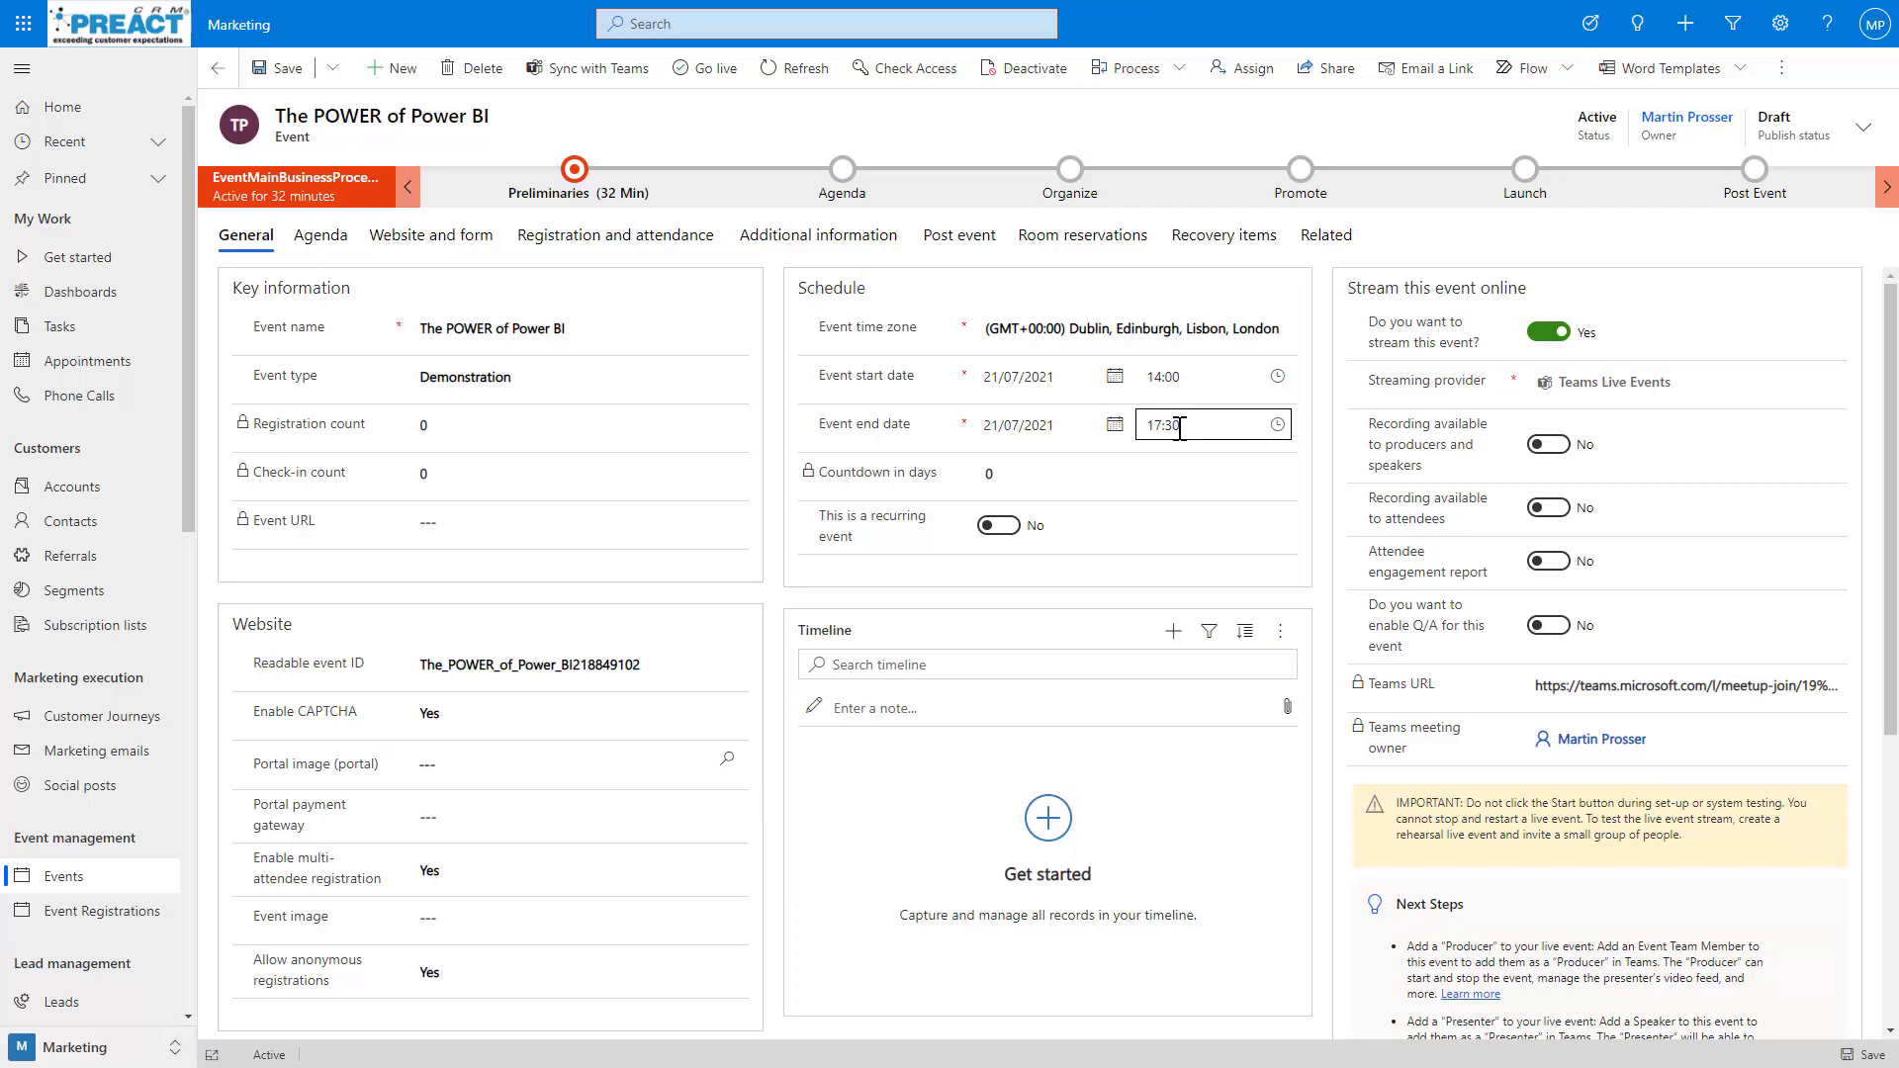
Set 'Do you want to stream this event?' to No for The POWER of Power BI event.
{"action": "left_click", "coordinate": [1550, 332]}
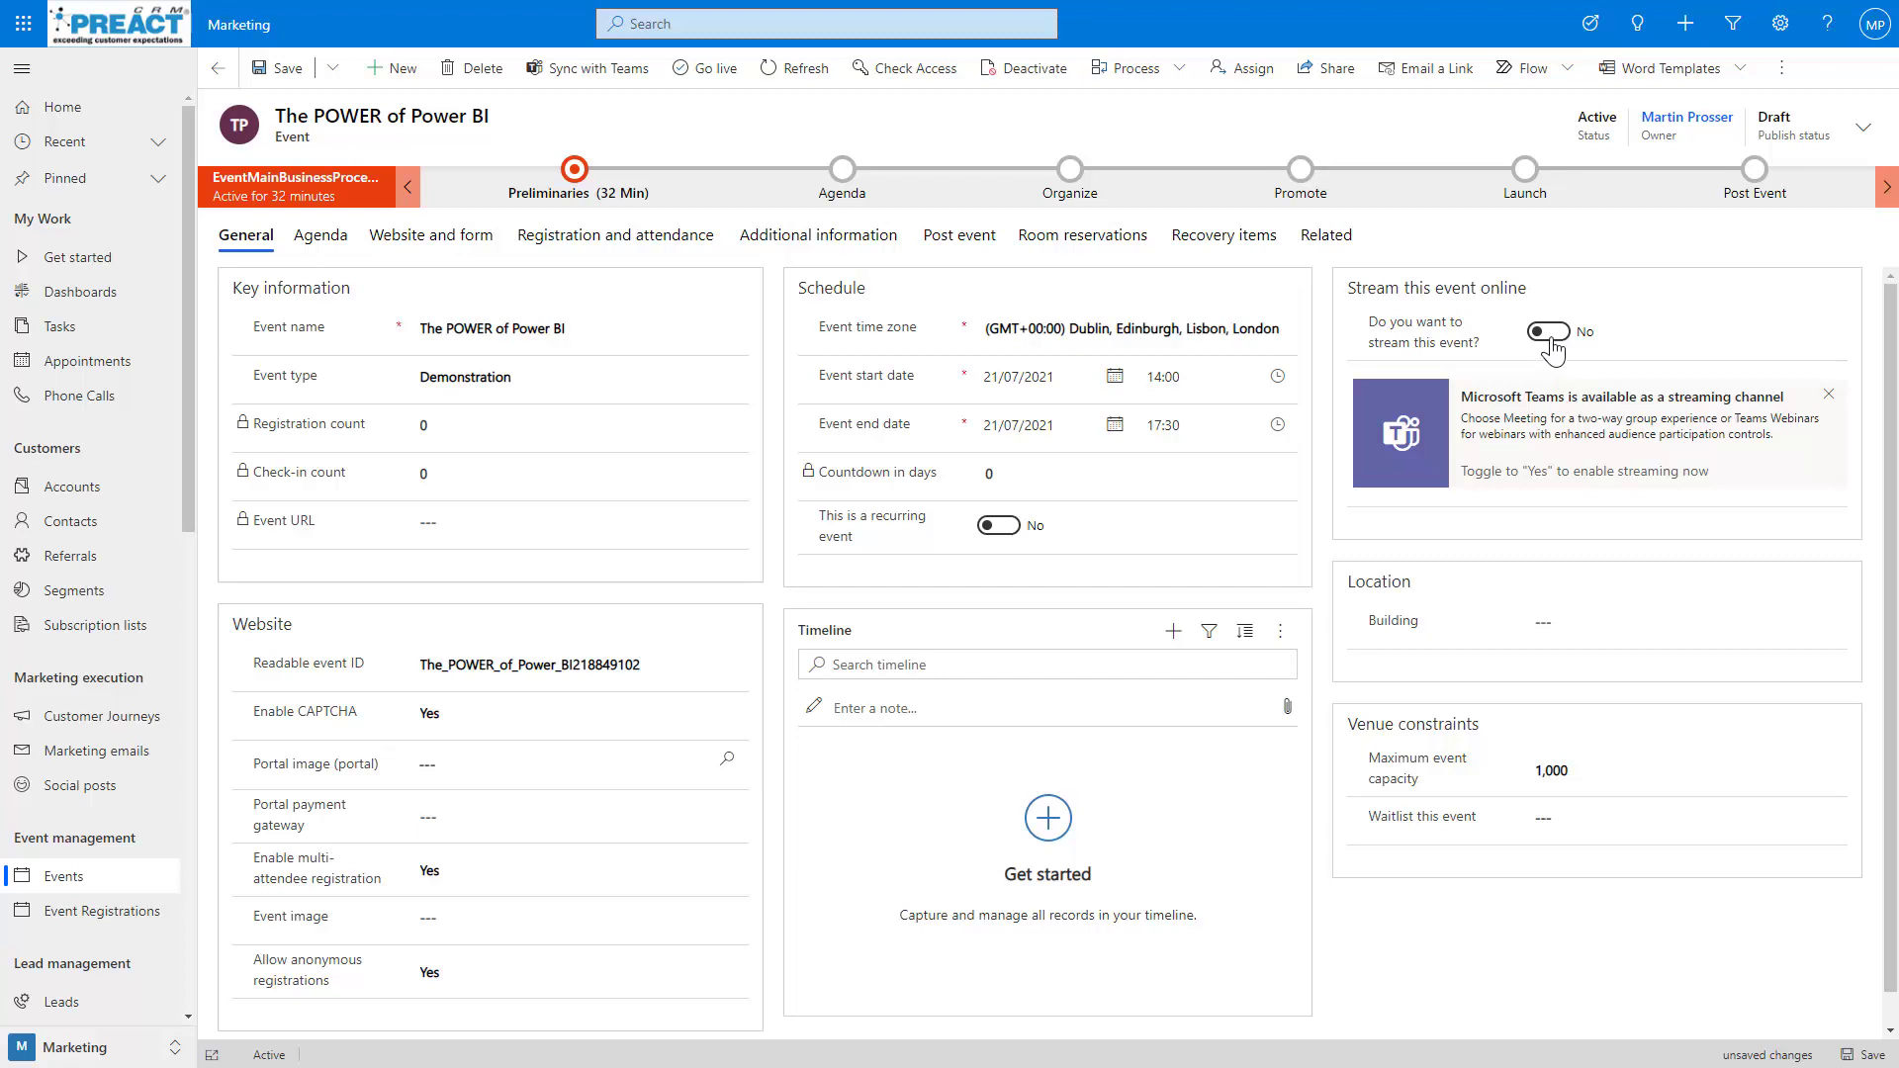
Turn streaming back on and choose Teams Live Events as the streaming provider.
{"action": "left_click", "coordinate": [1550, 336]}
{"action": "left_click", "coordinate": [1828, 384]}
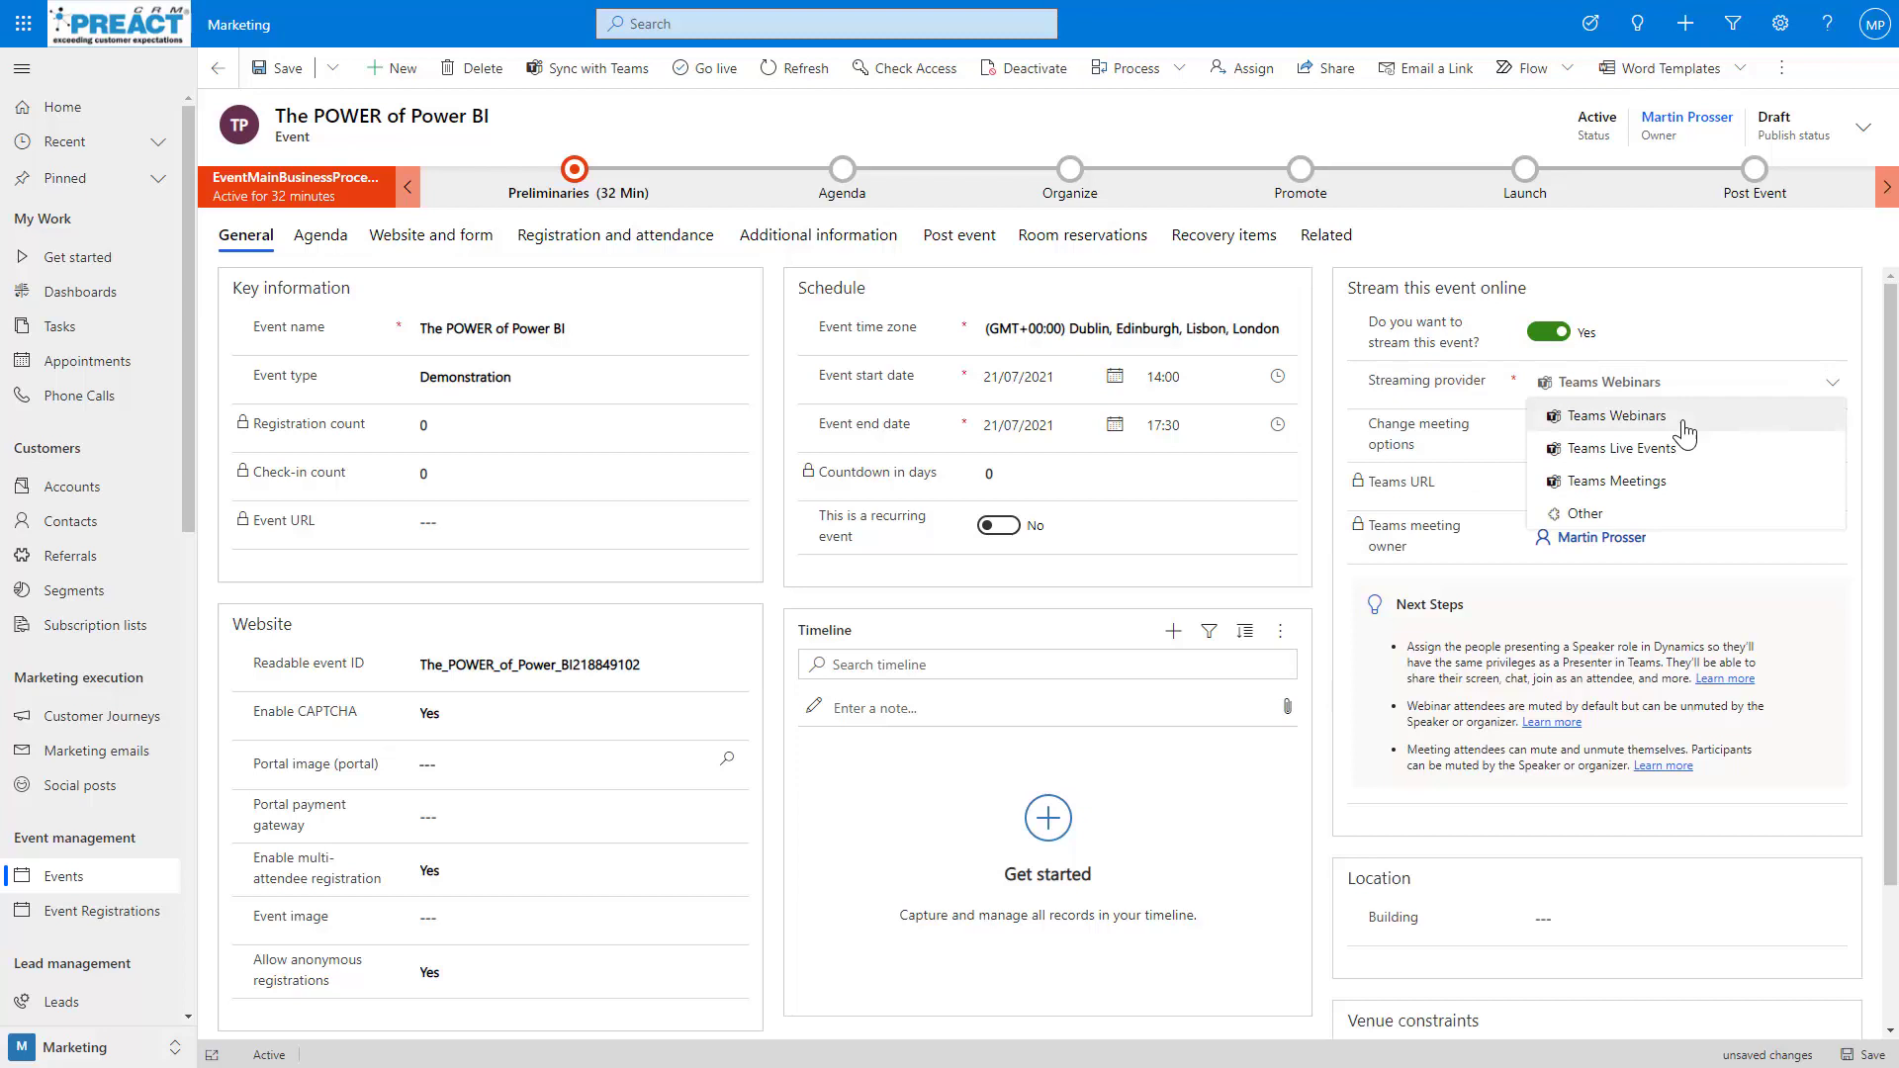
{"action": "left_click", "coordinate": [1602, 450]}
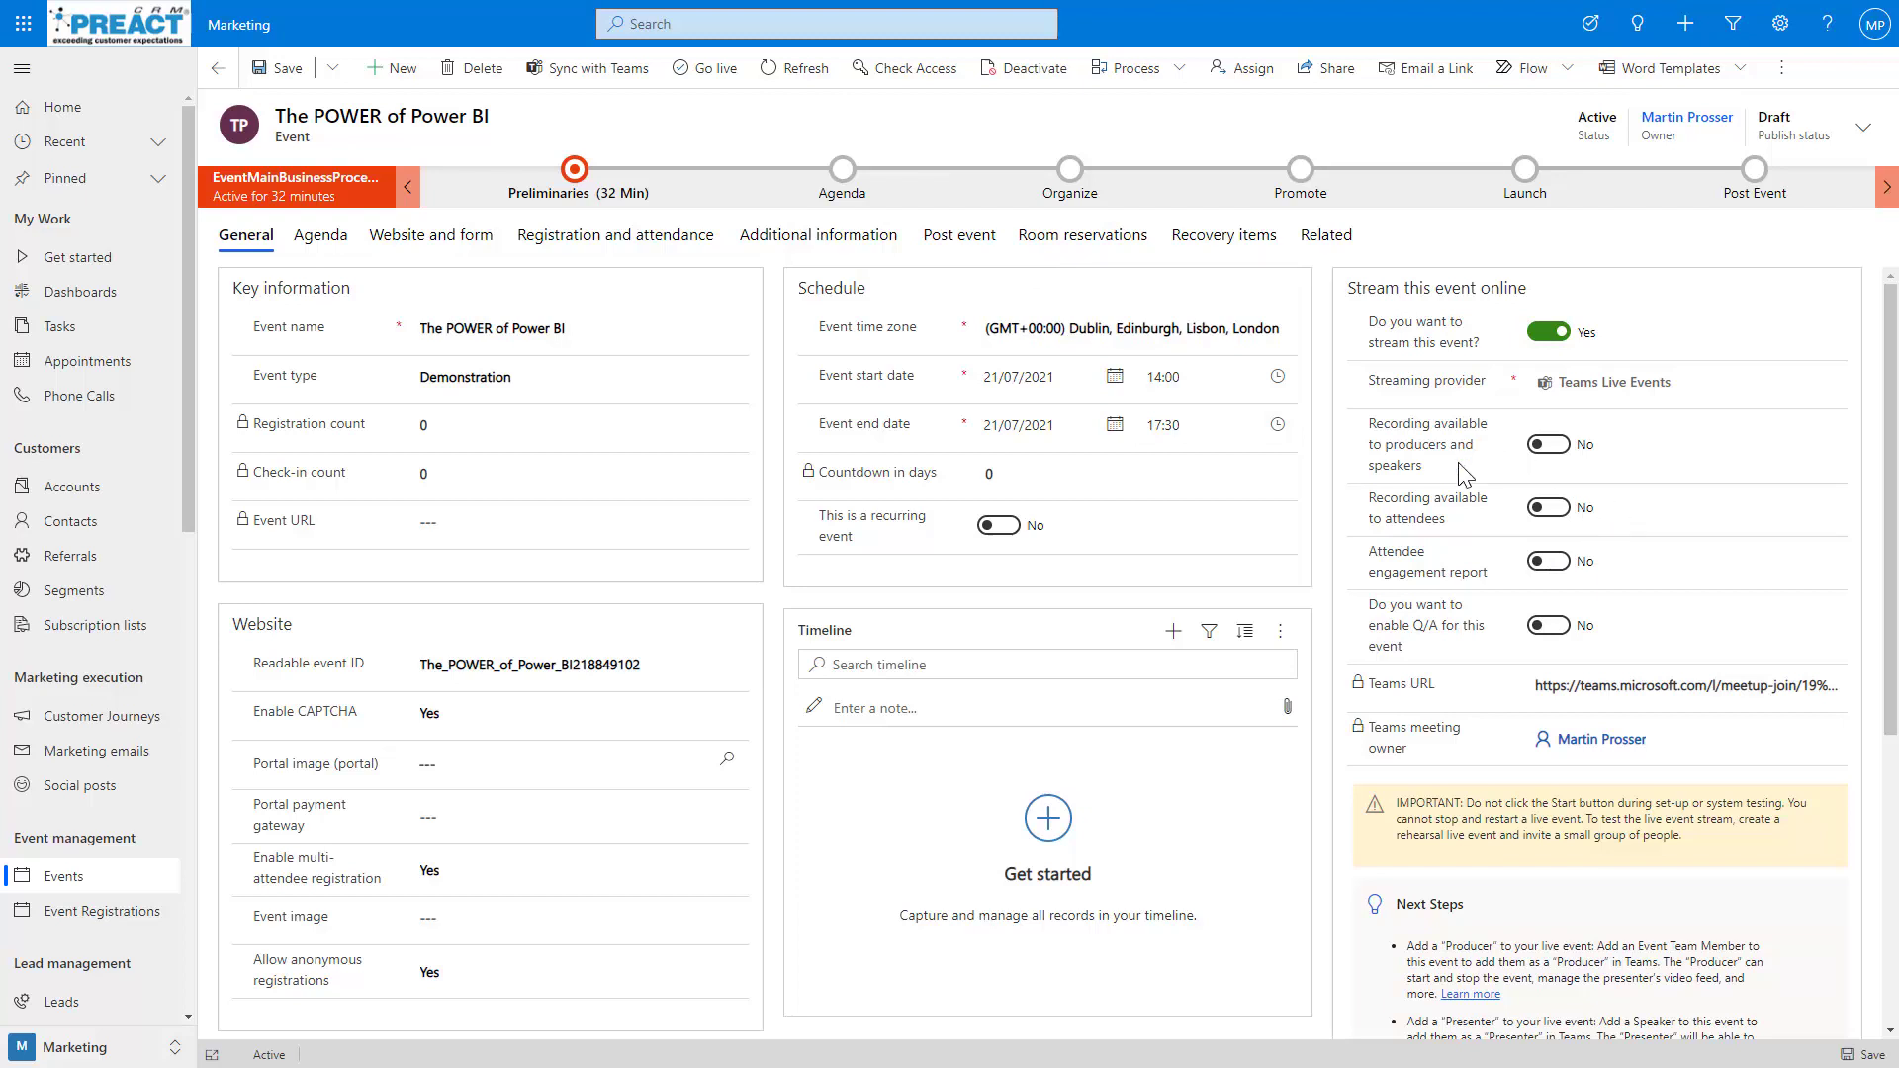
Set producer/speaker and attendee recordings, engagement report and Q/A to Yes, then save.
{"action": "left_click", "coordinate": [1546, 447]}
{"action": "left_click", "coordinate": [1548, 561]}
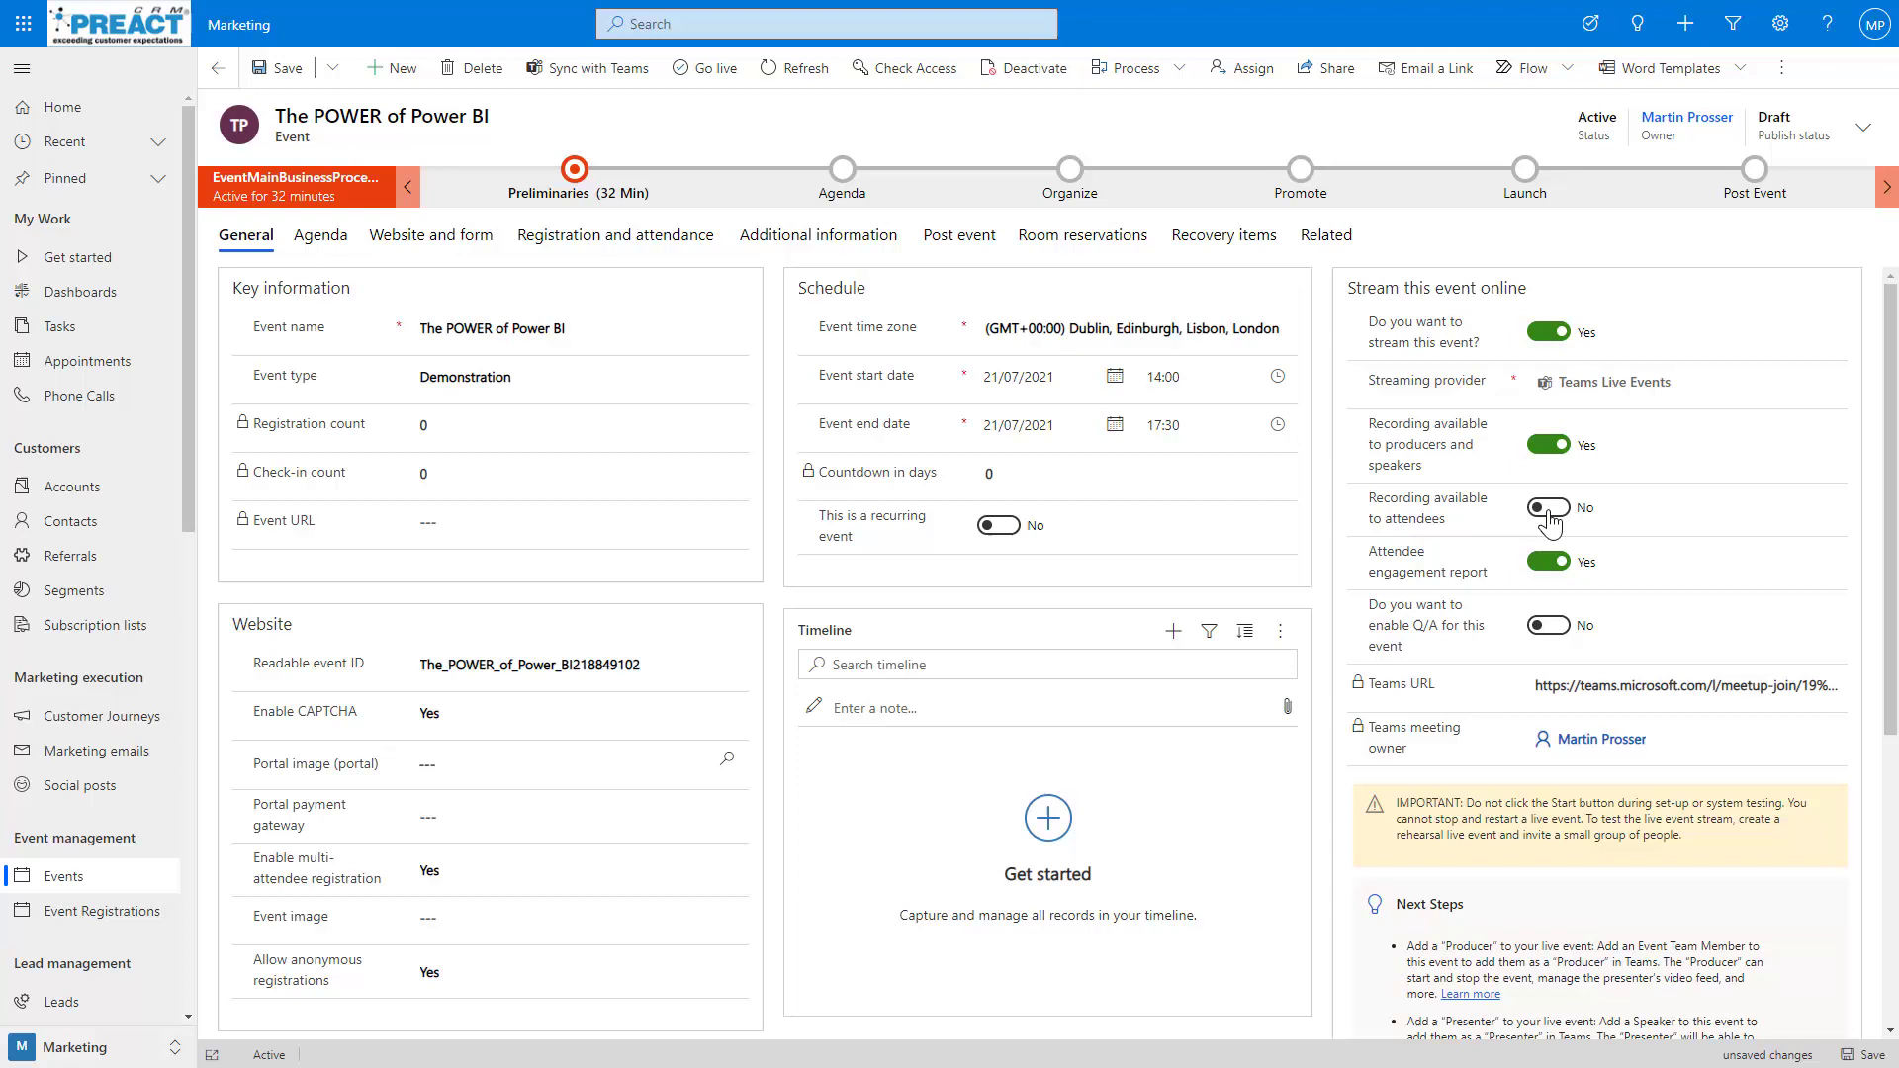
{"action": "left_click", "coordinate": [1549, 510]}
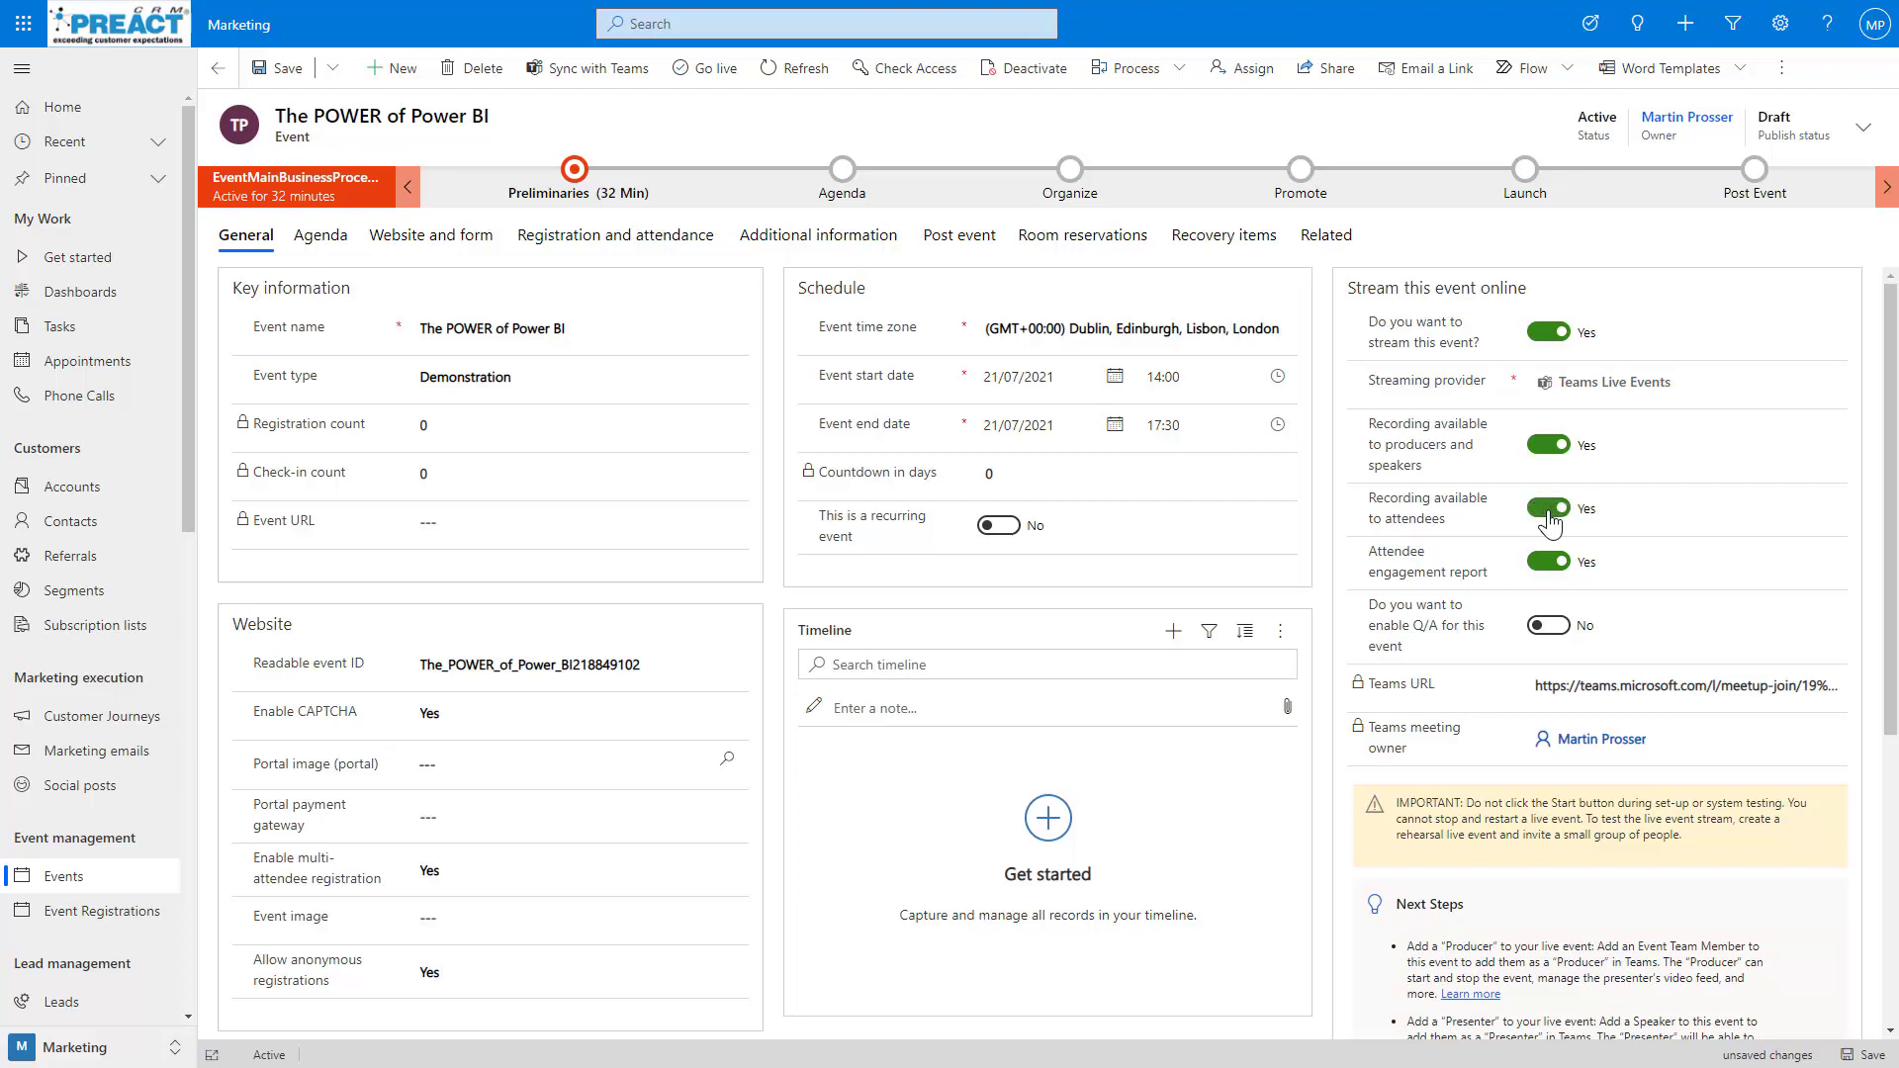
{"action": "left_click", "coordinate": [1547, 629]}
{"action": "left_click", "coordinate": [1860, 1057]}
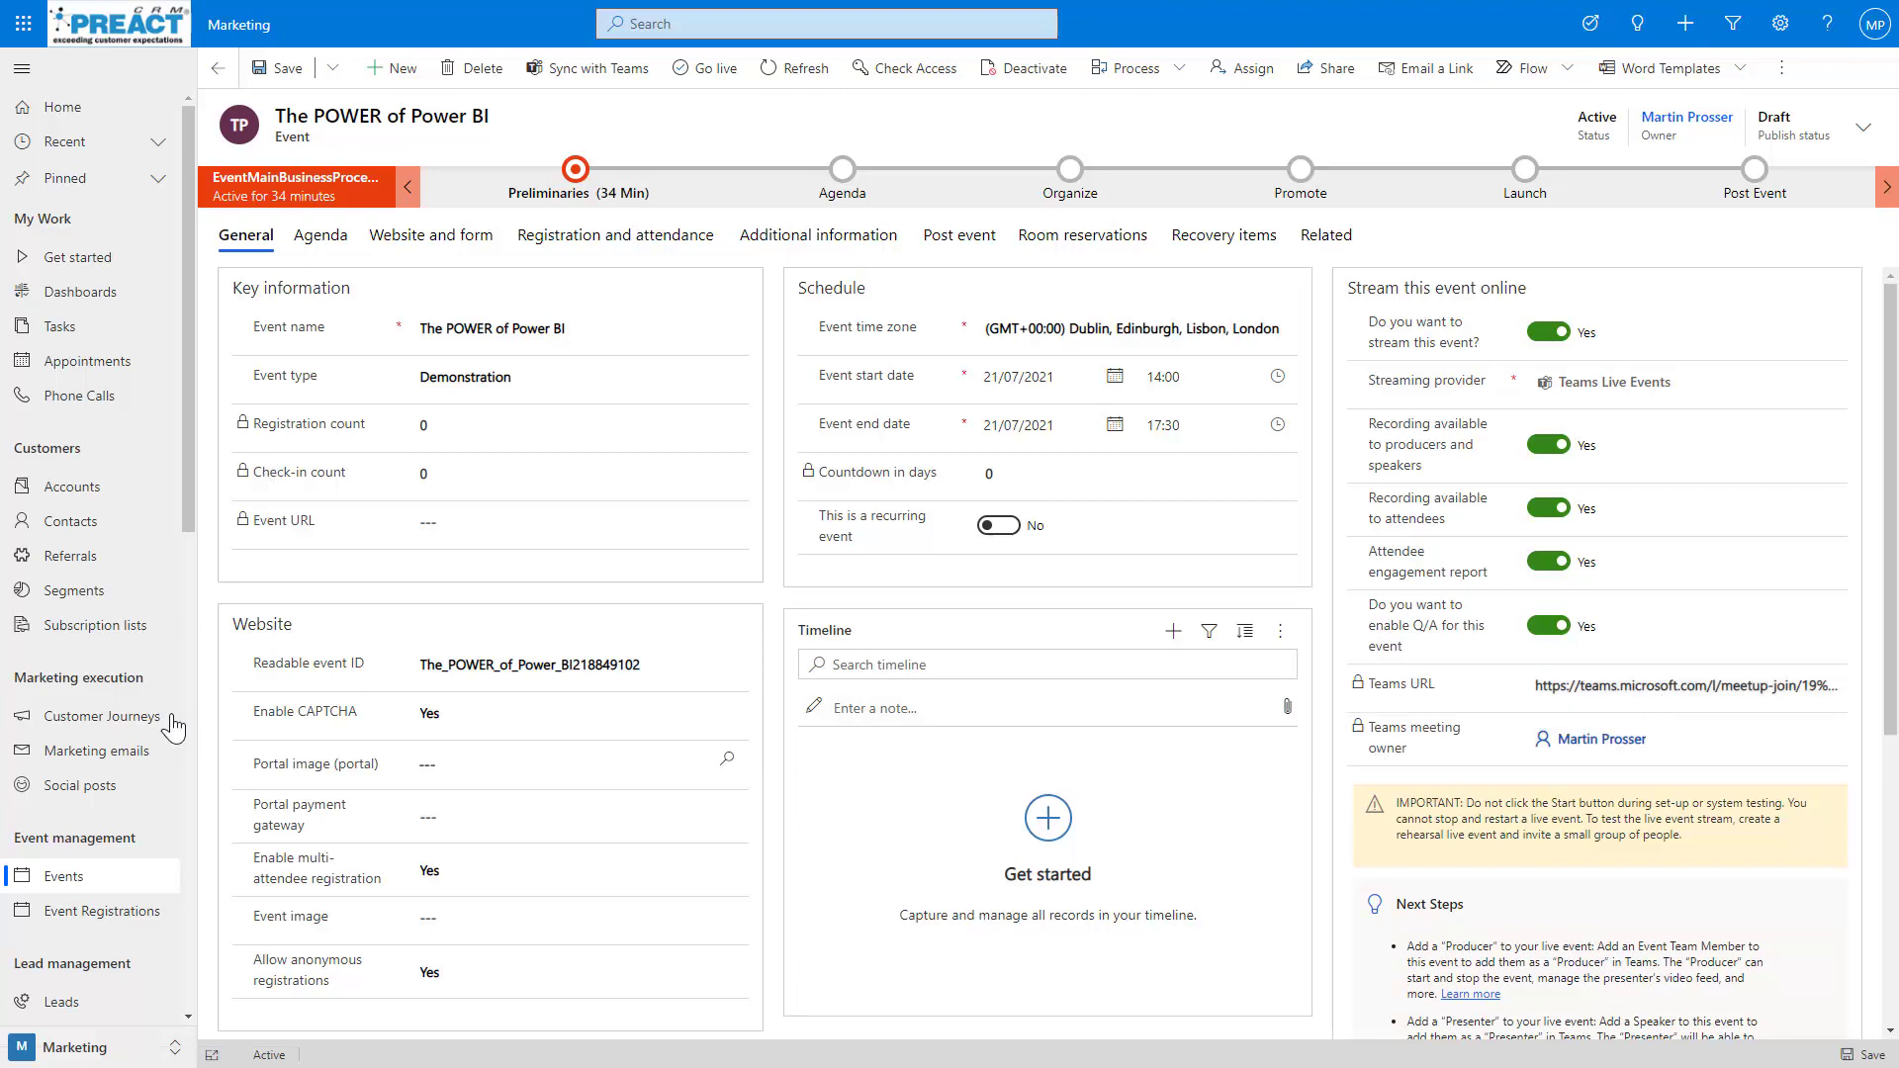
Open the Power BI live event journey and confirm both Wait until steps show 21/07/2021 13:00.
{"action": "left_click", "coordinate": [103, 718]}
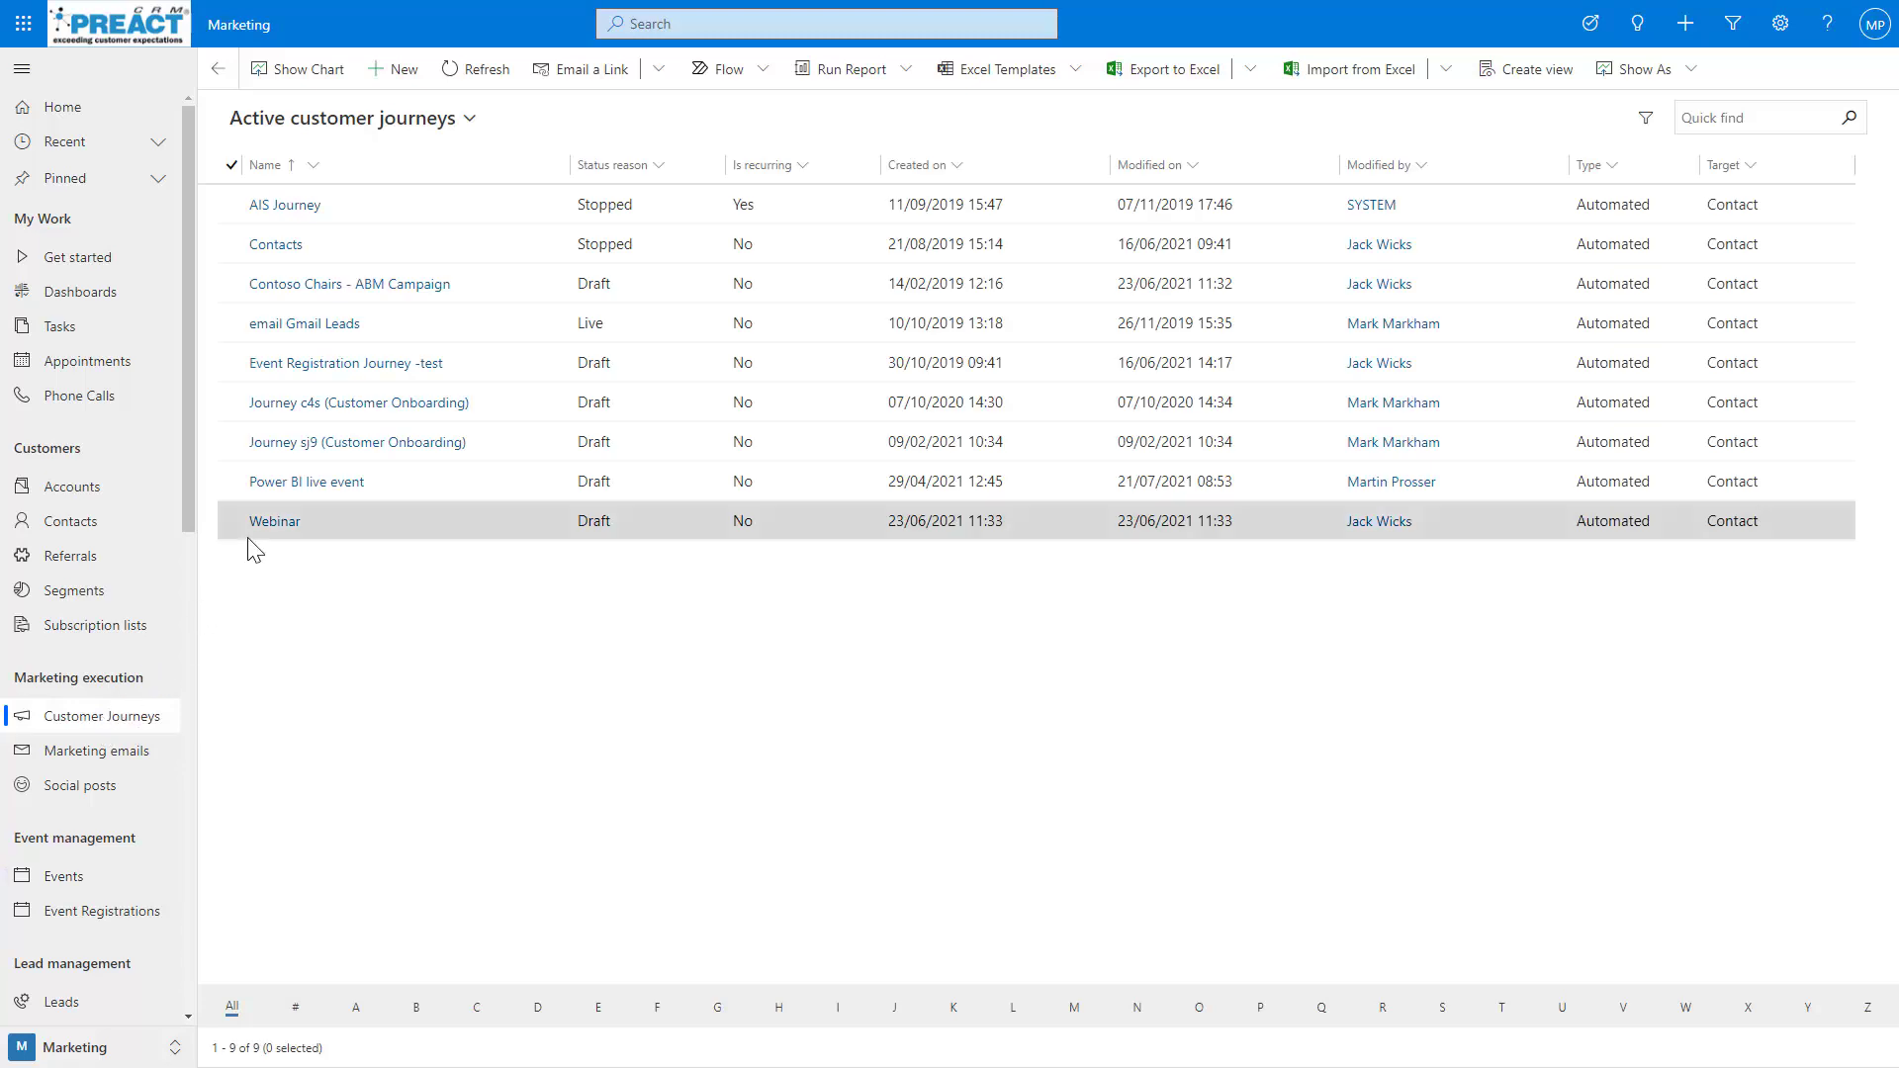
{"action": "left_click", "coordinate": [305, 484]}
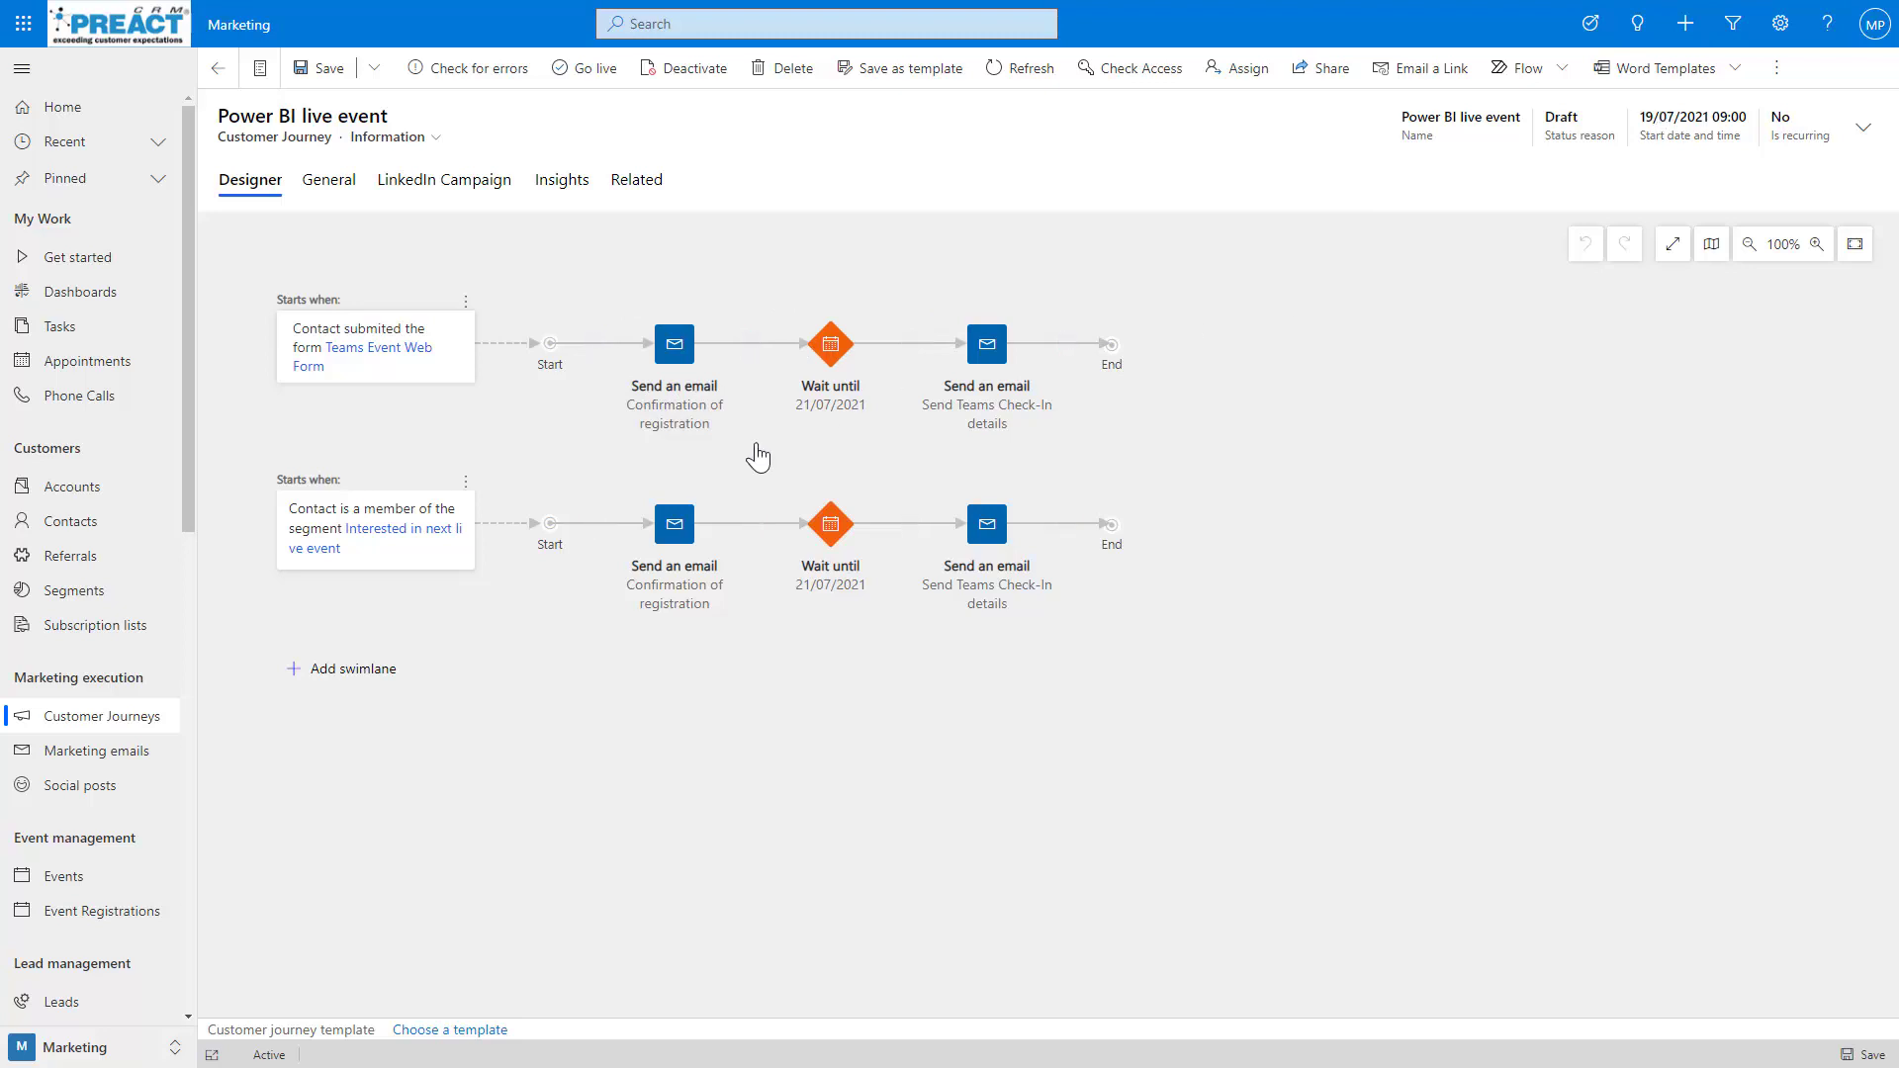
{"action": "left_click", "coordinate": [829, 403]}
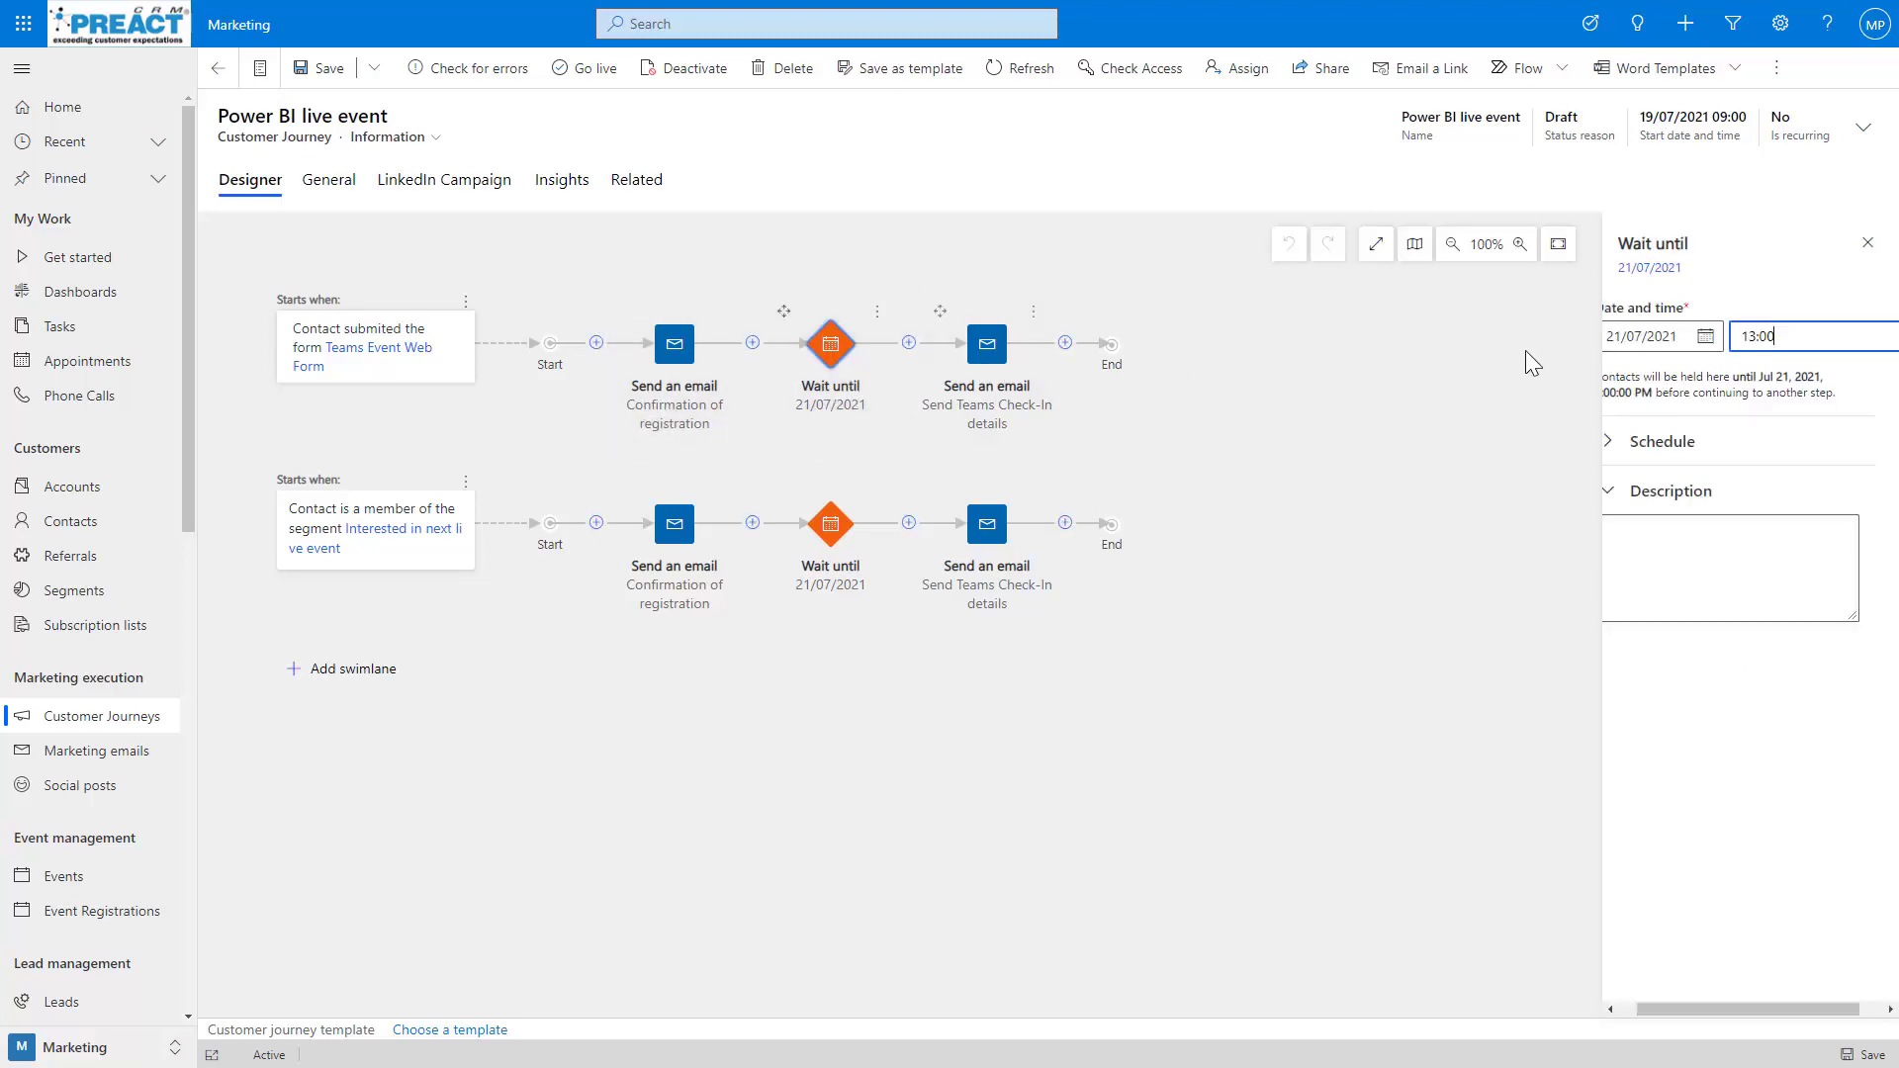
{"action": "left_click", "coordinate": [1746, 336]}
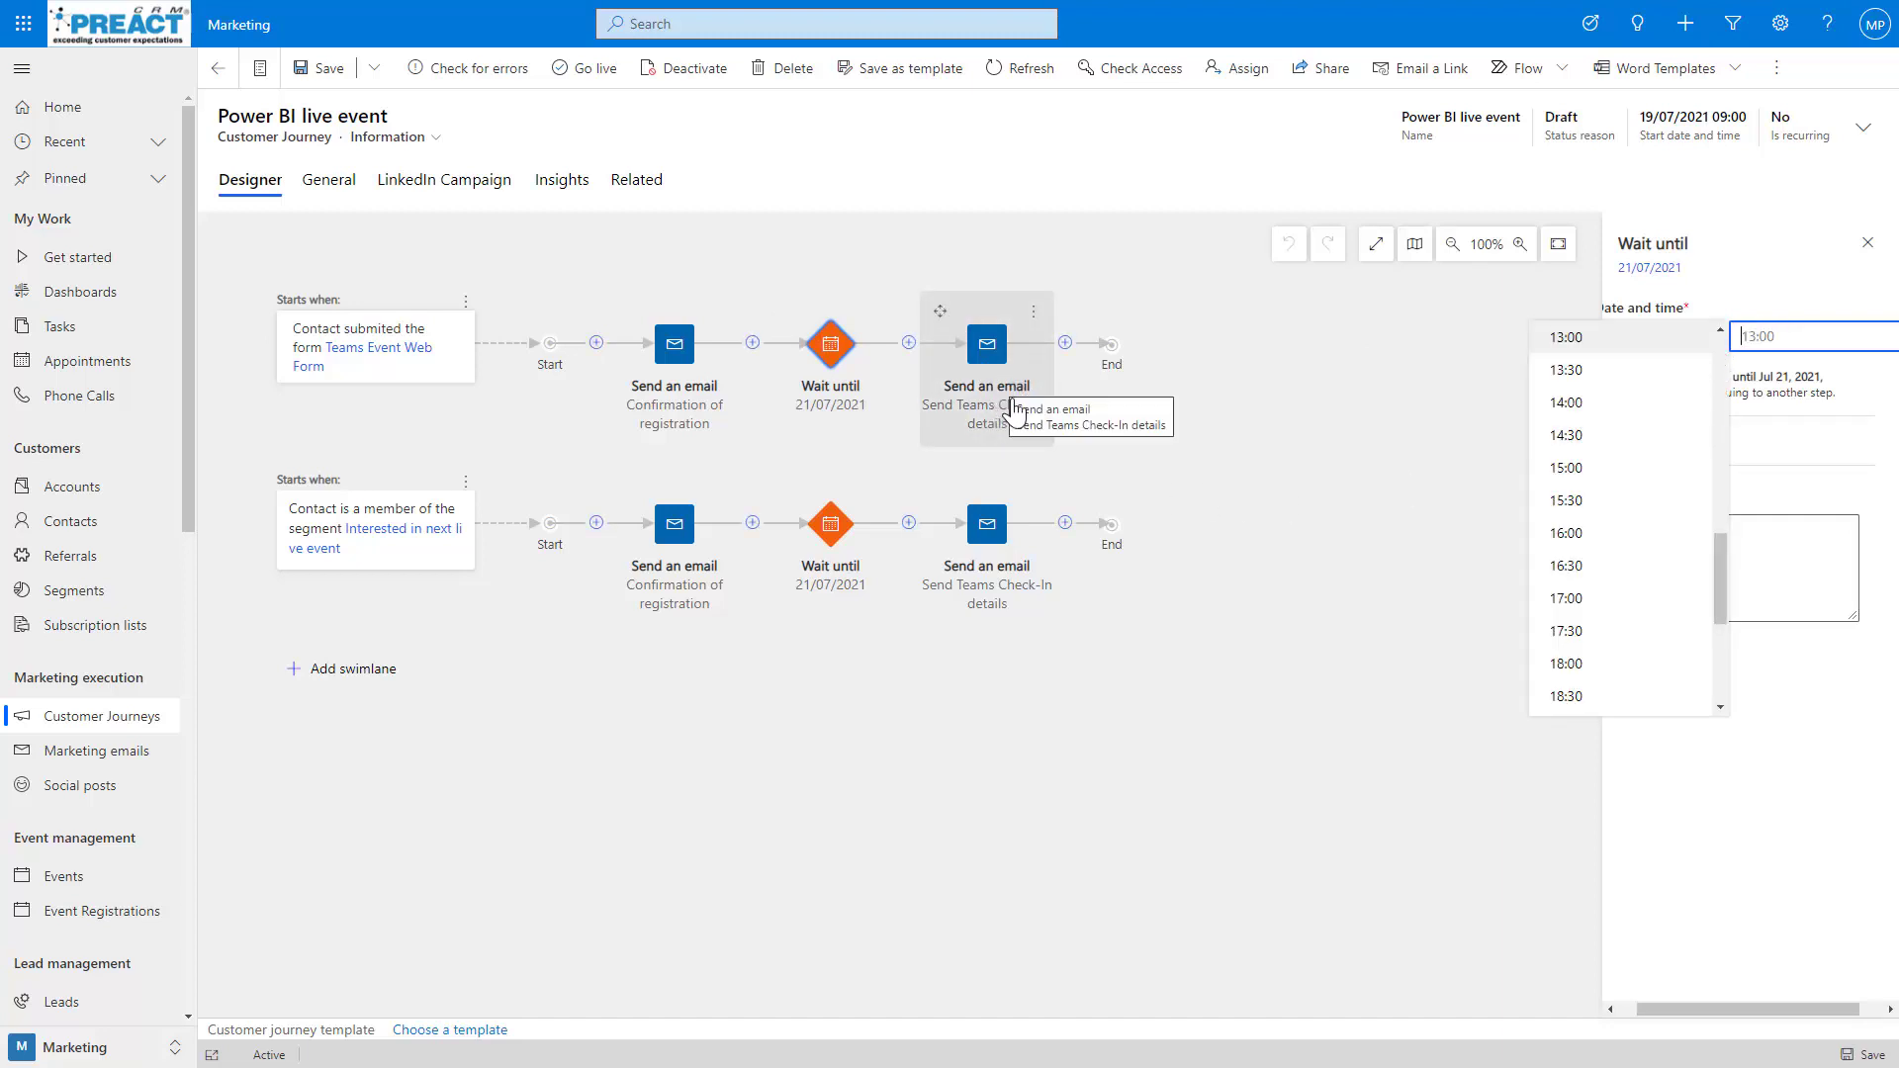
{"action": "left_click", "coordinate": [1226, 441]}
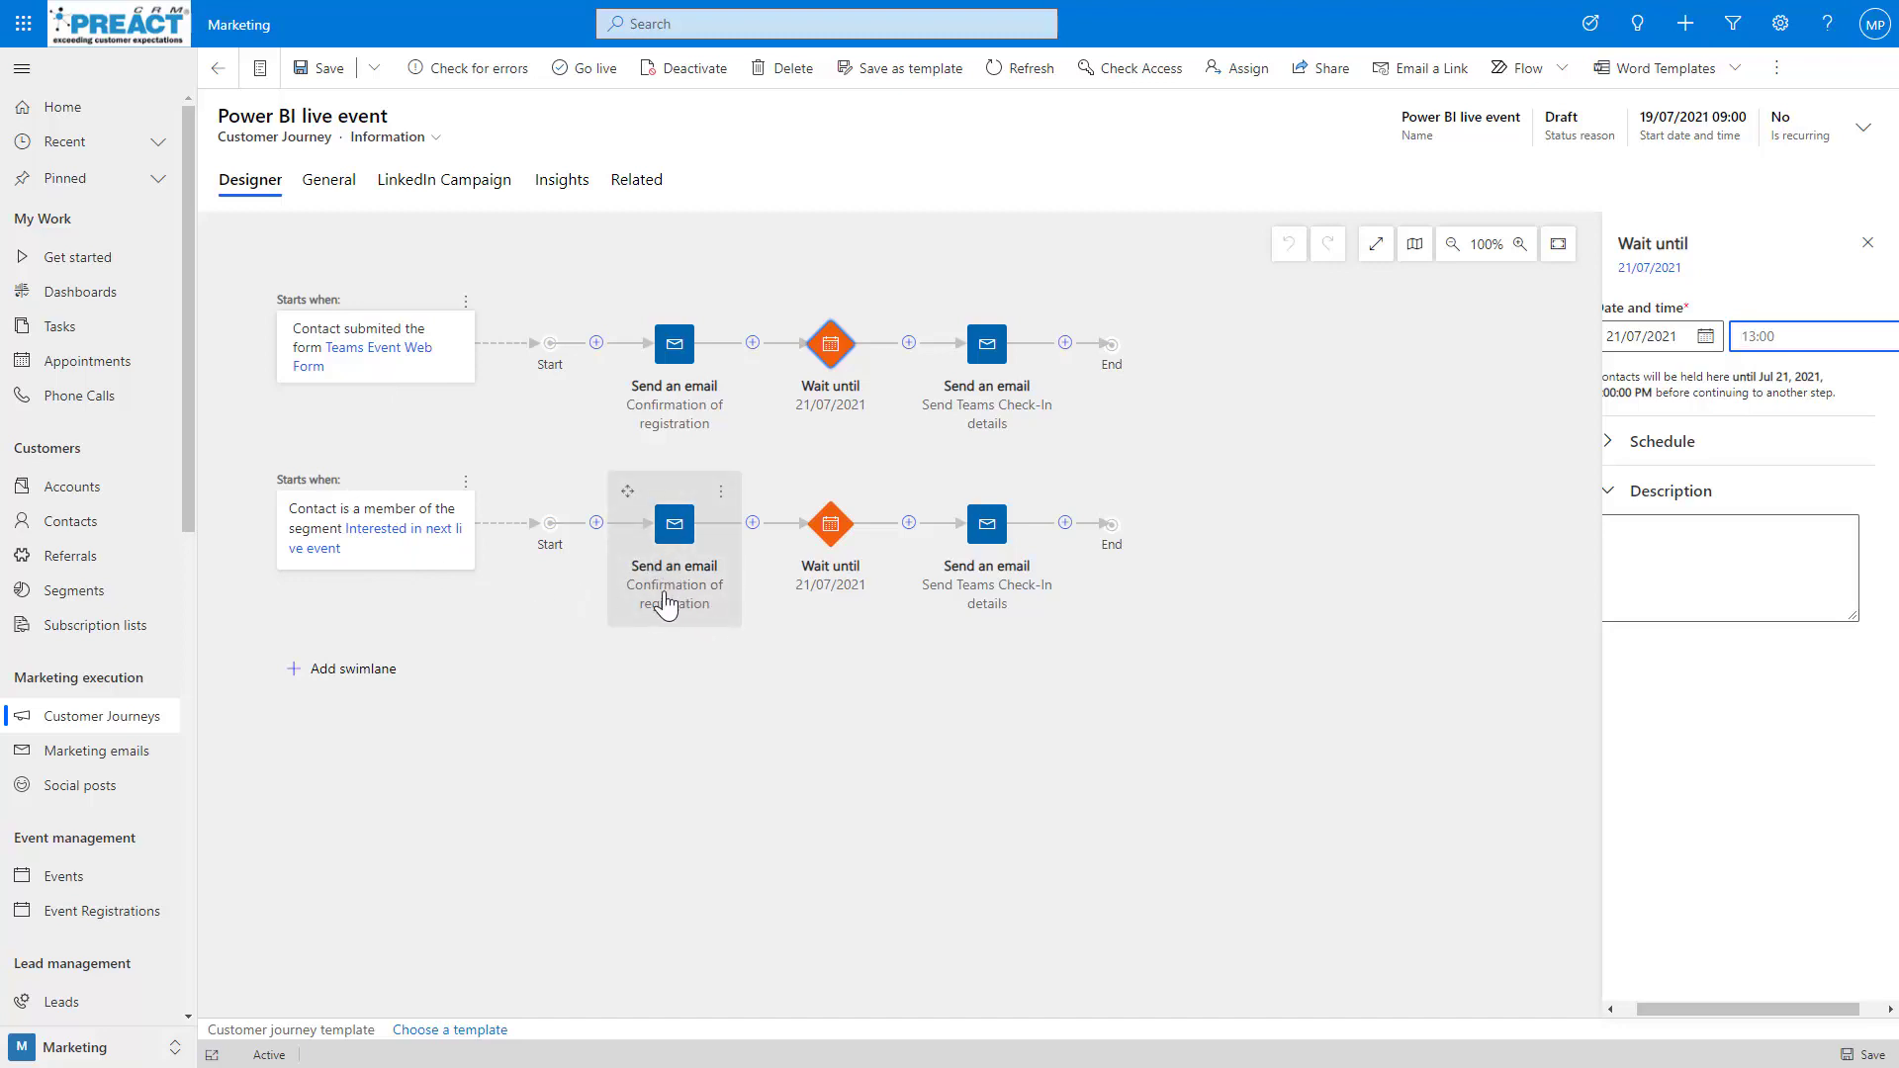
{"action": "left_click", "coordinate": [827, 562]}
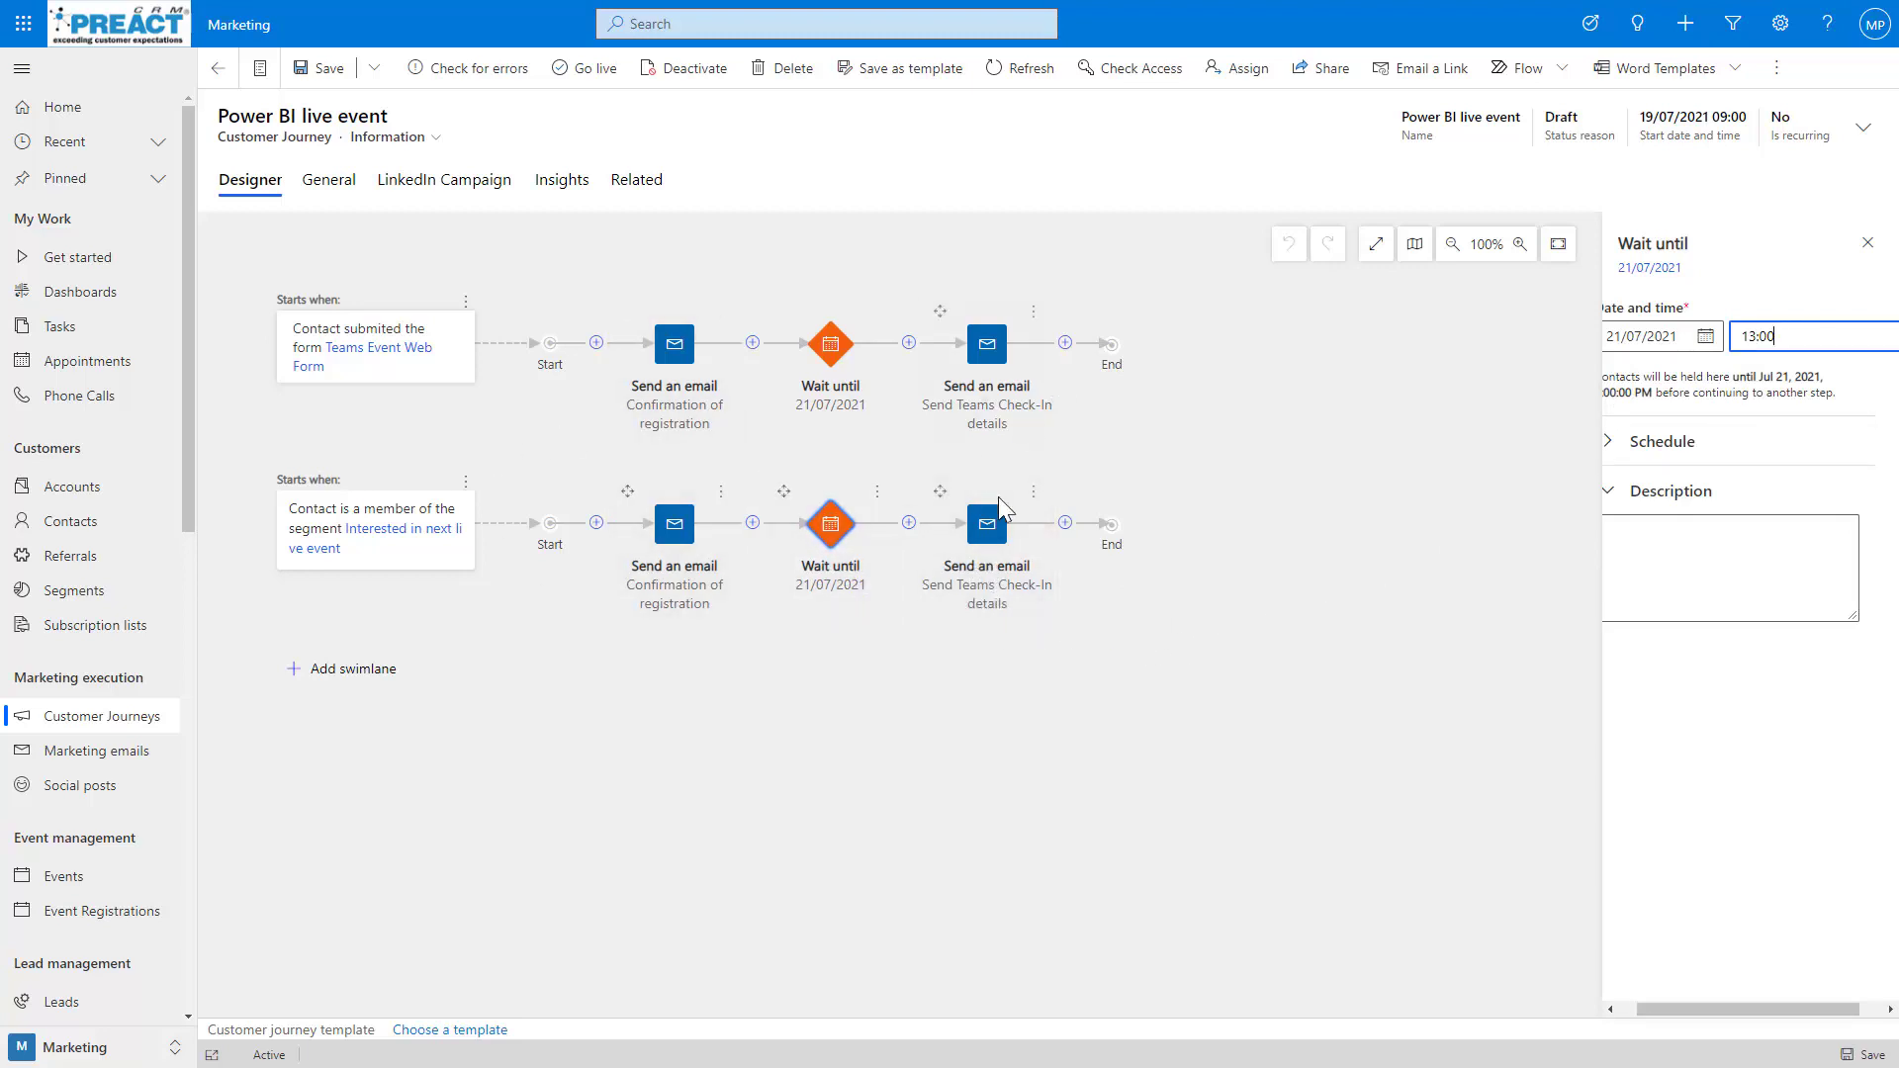
Go back to The POWER of Power BI event and run Sync with Teams.
{"action": "left_click", "coordinate": [219, 75]}
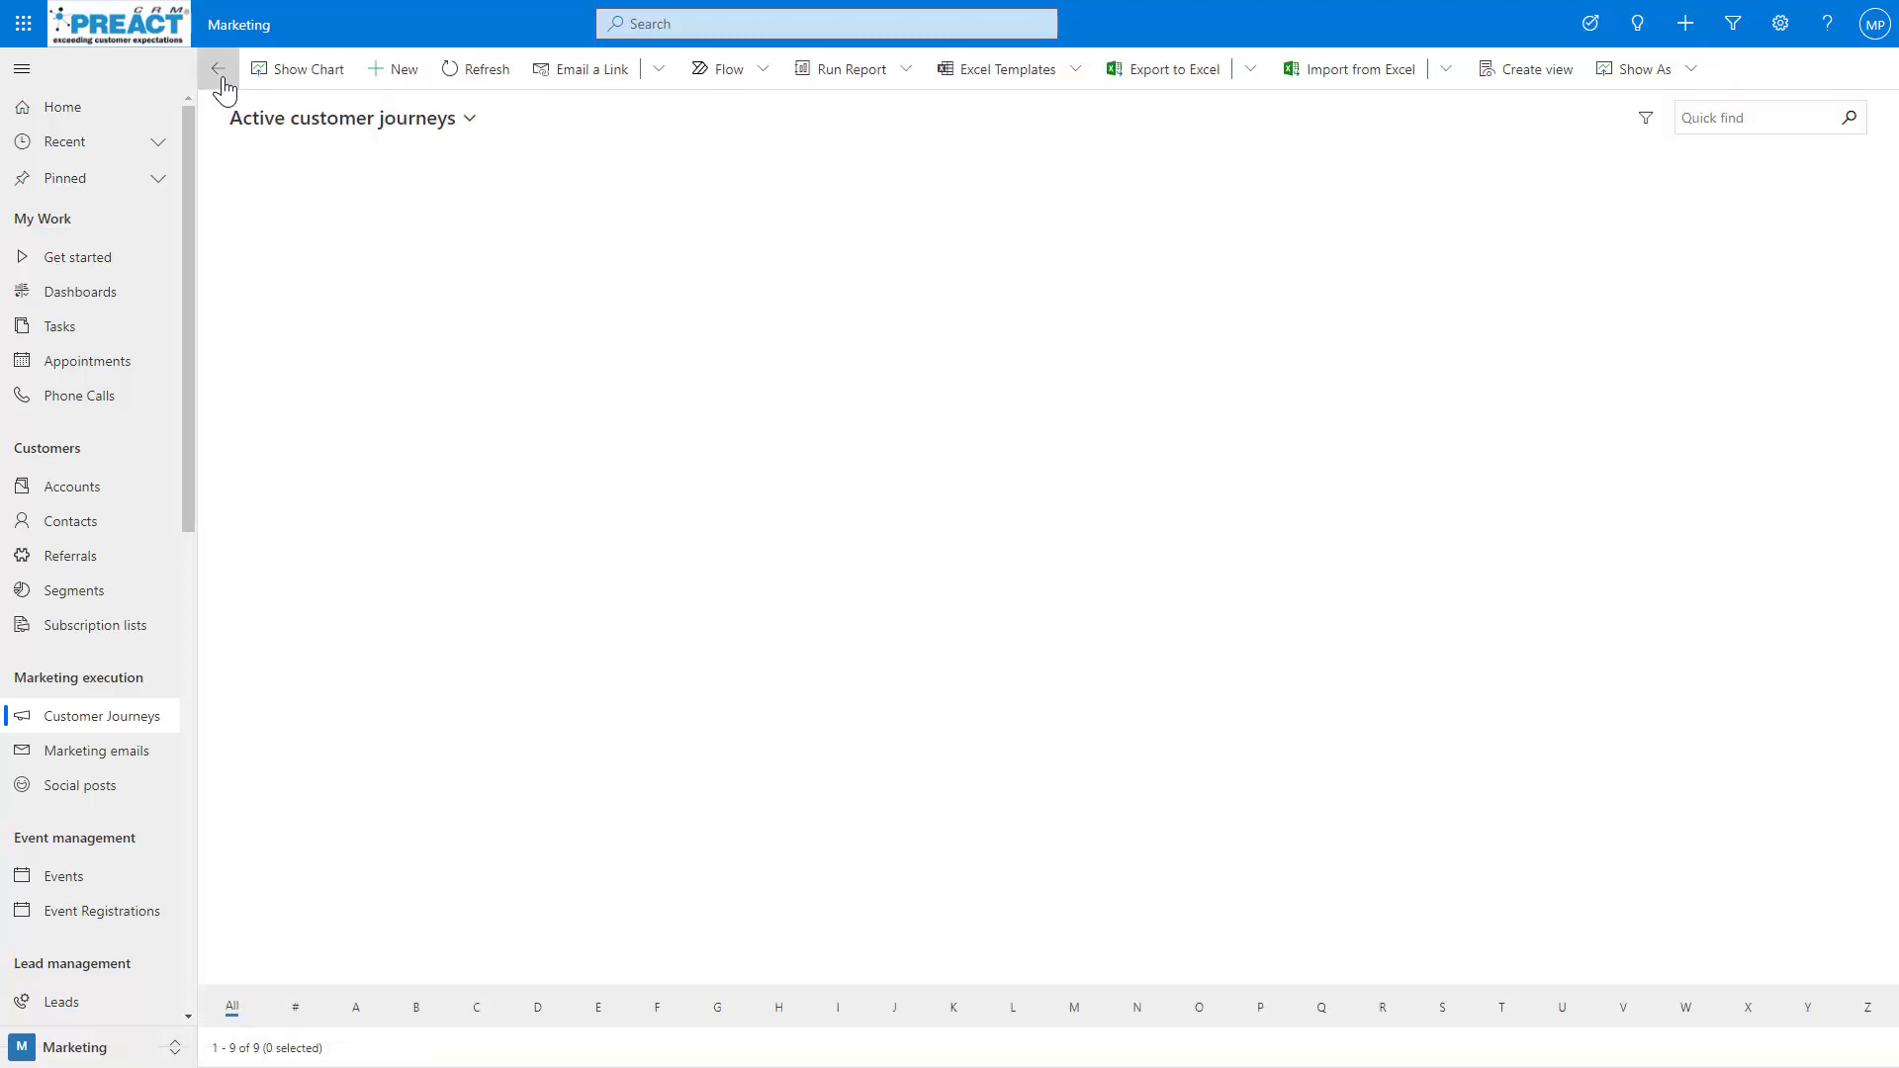
{"action": "left_click", "coordinate": [218, 70]}
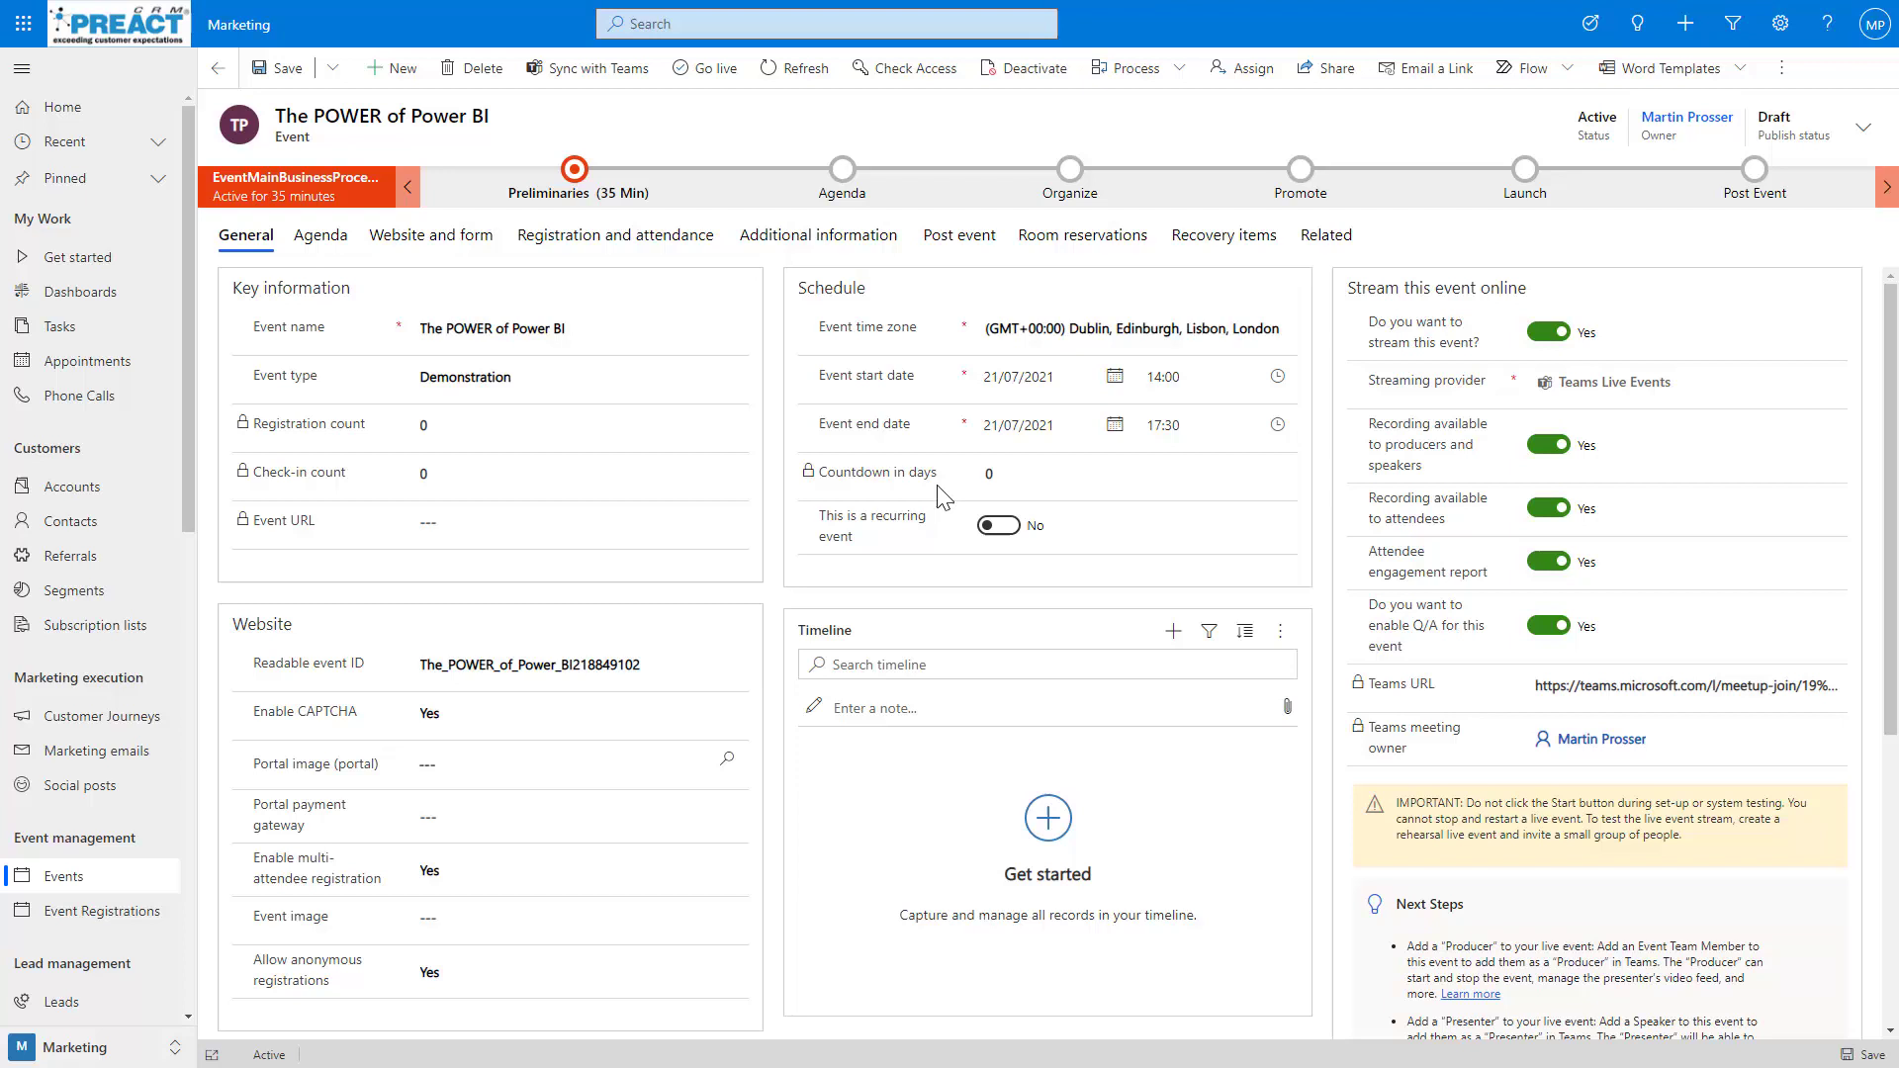
{"action": "left_click", "coordinate": [583, 77]}
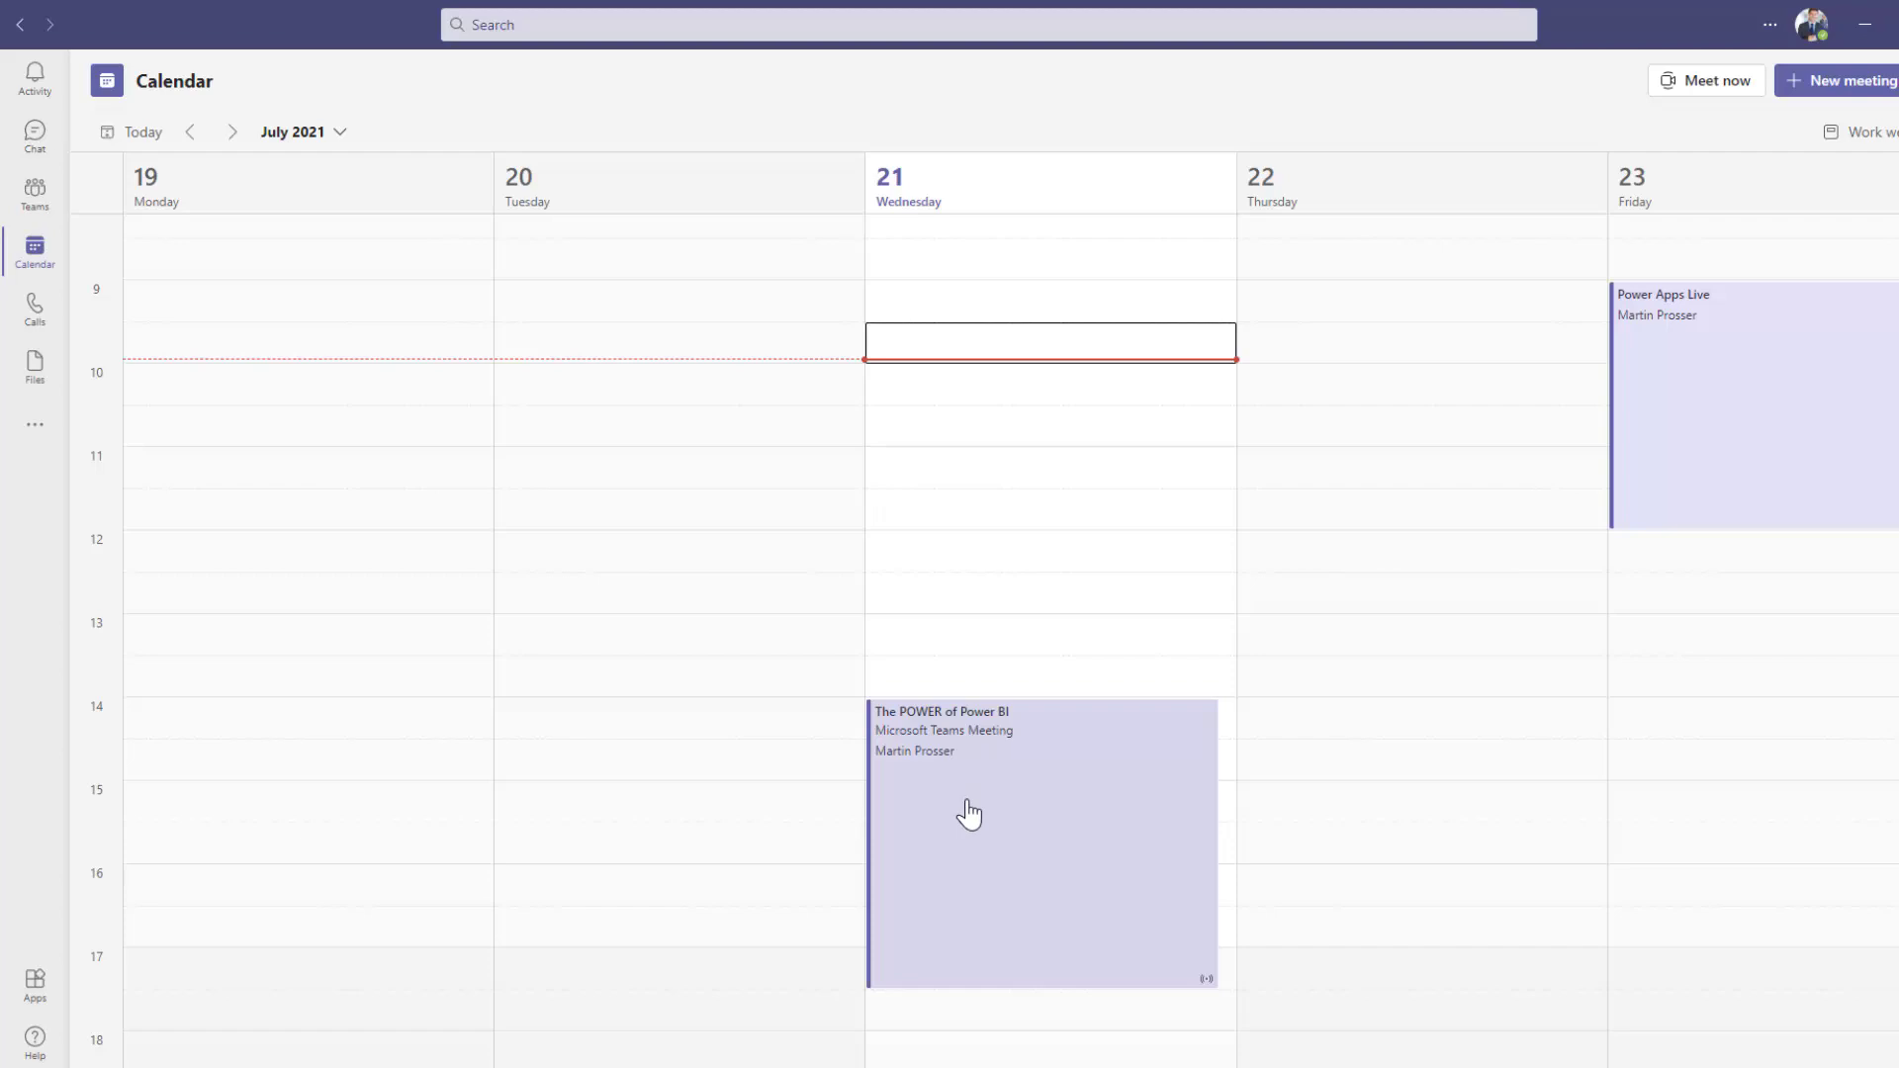
Open The POWER of Power BI event from the 21 July Teams calendar and review its details.
{"action": "double_click", "coordinate": [998, 847]}
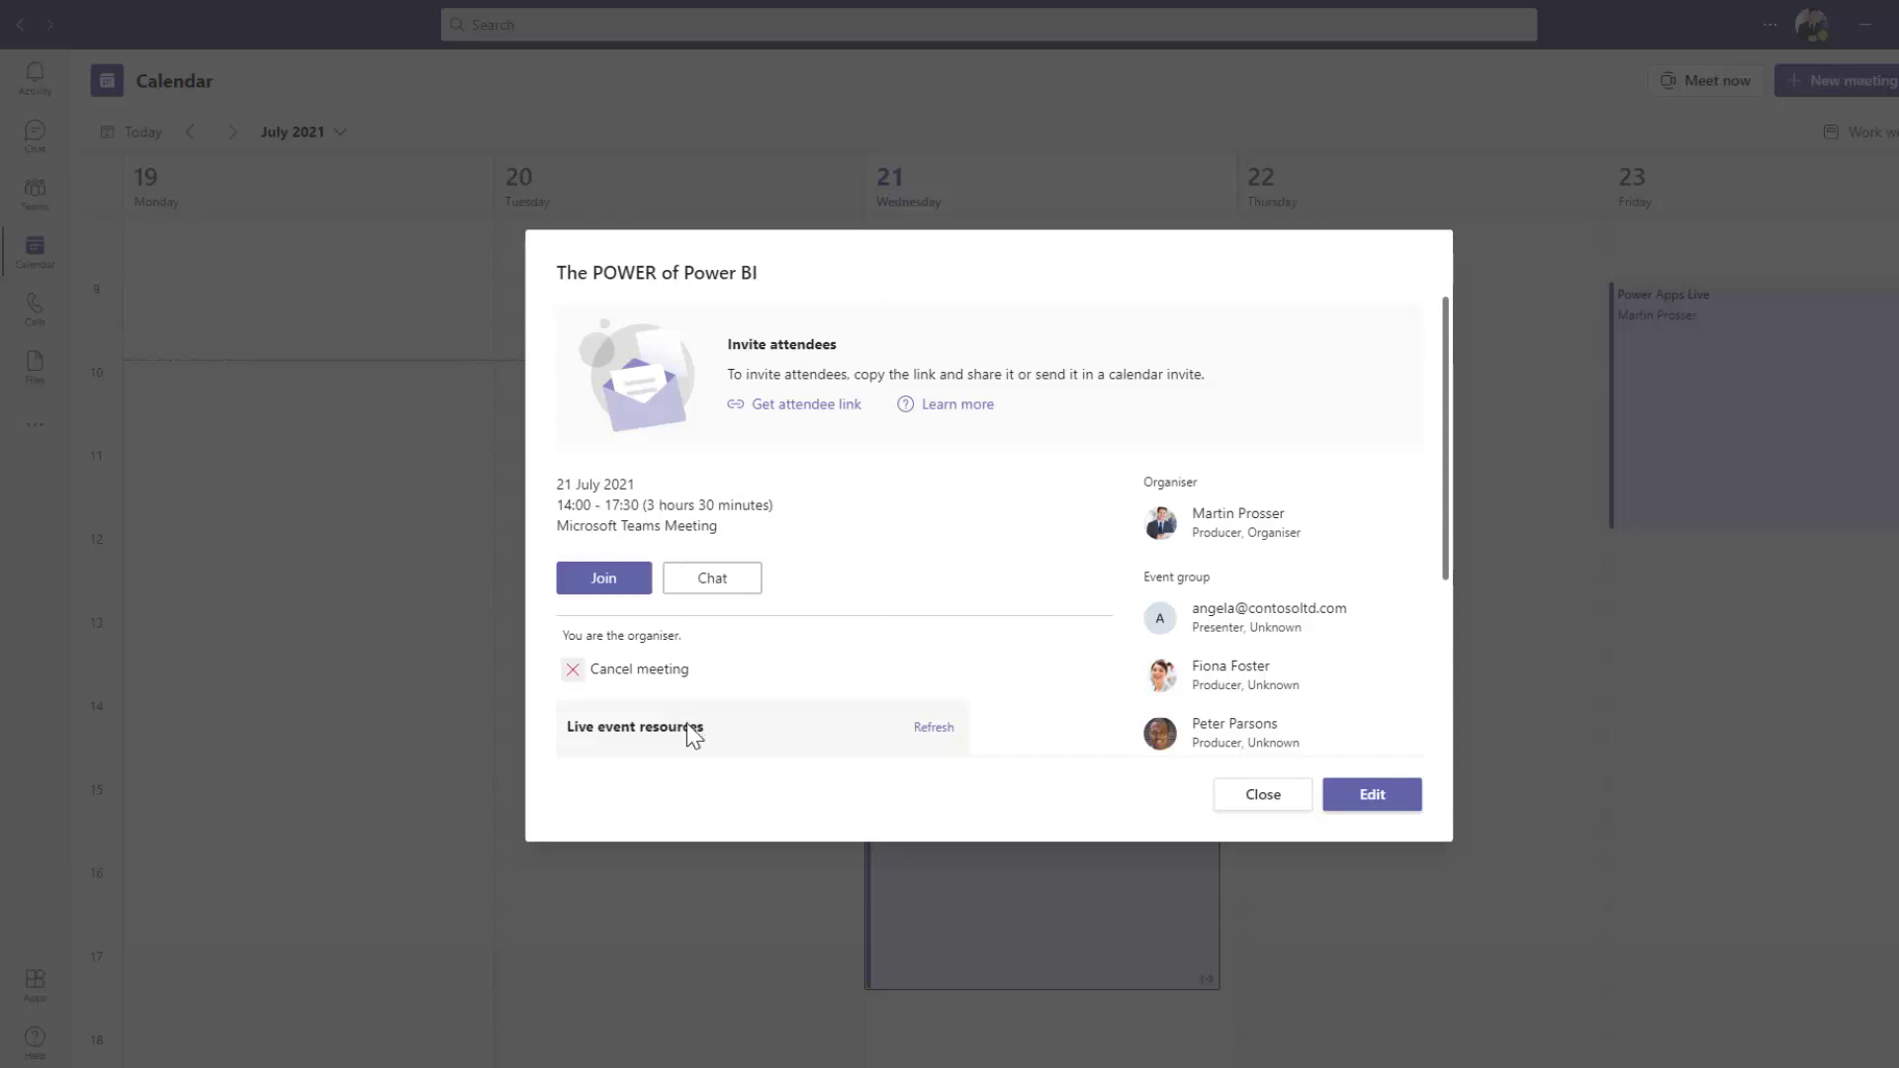
{"action": "scroll", "coordinate": [953, 649], "scroll_direction": "down", "scroll_amount": 8}
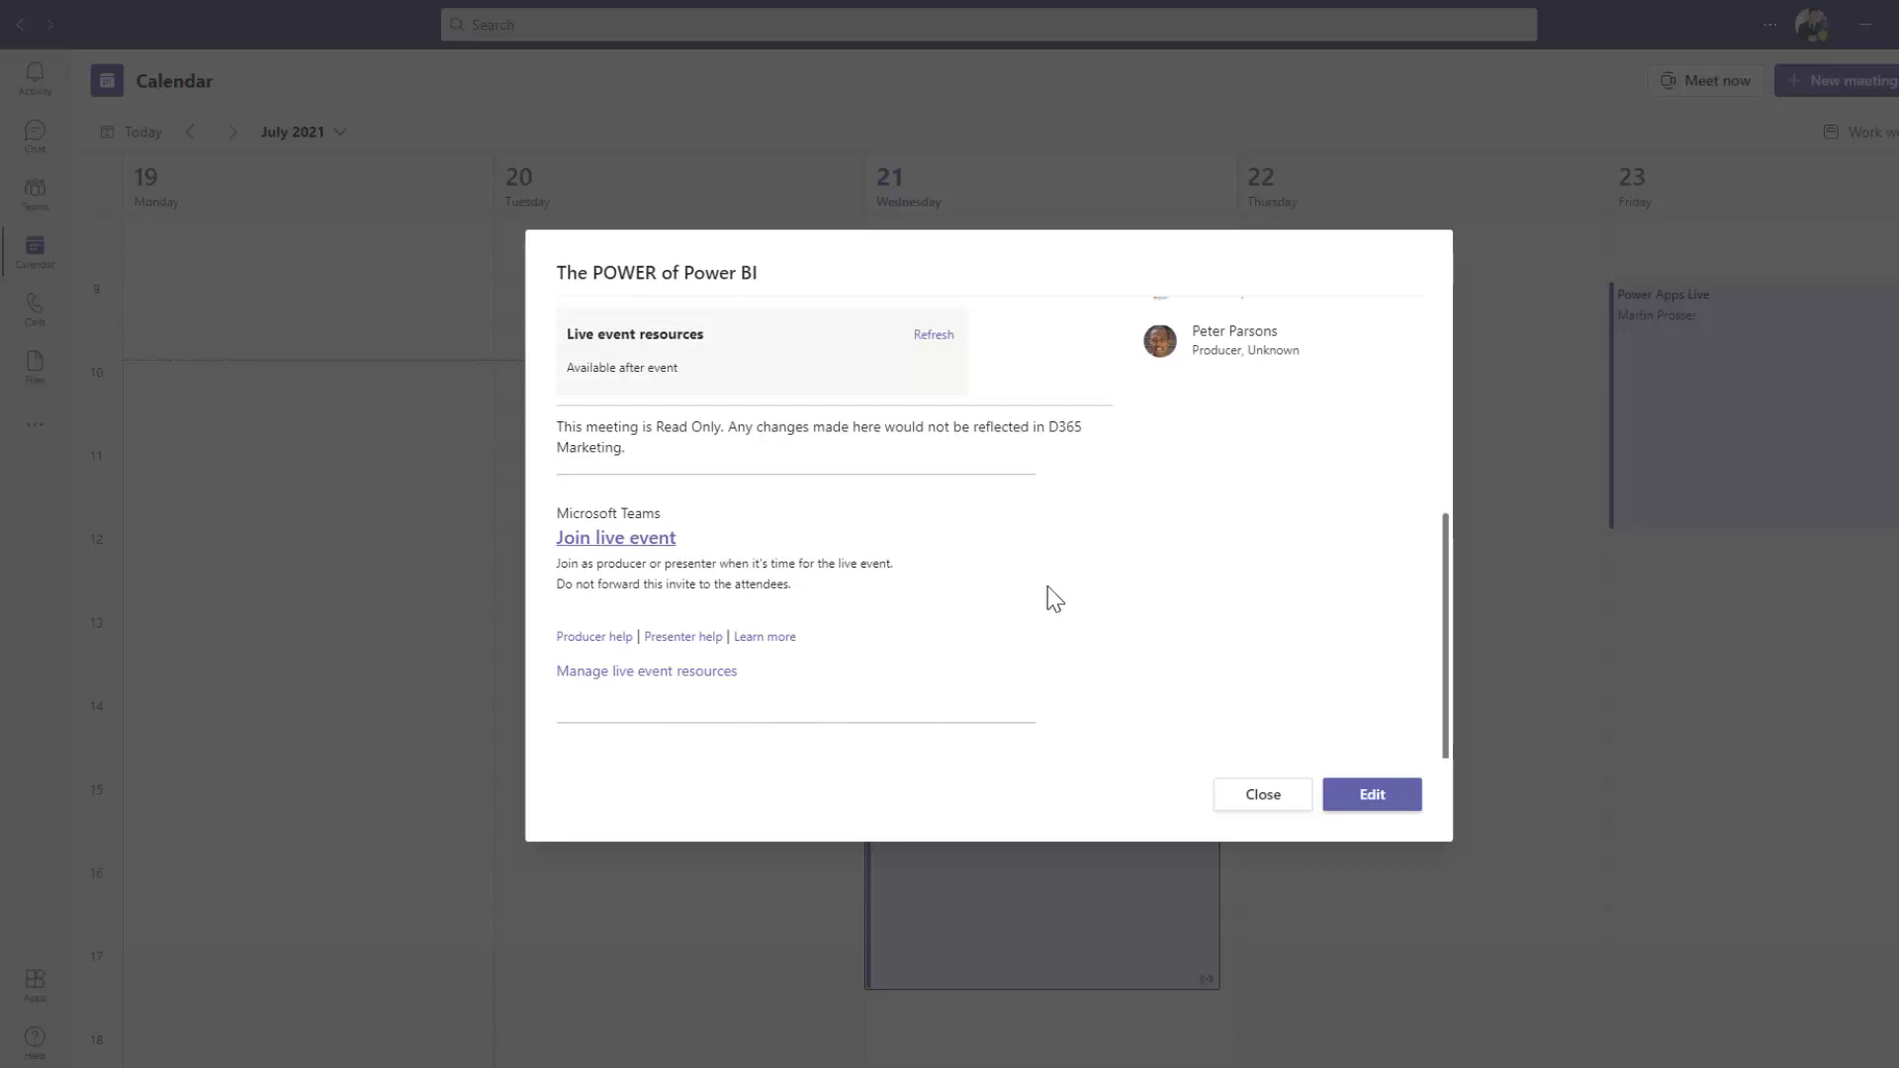
{"action": "scroll", "coordinate": [1051, 599], "scroll_direction": "up", "scroll_amount": 4}
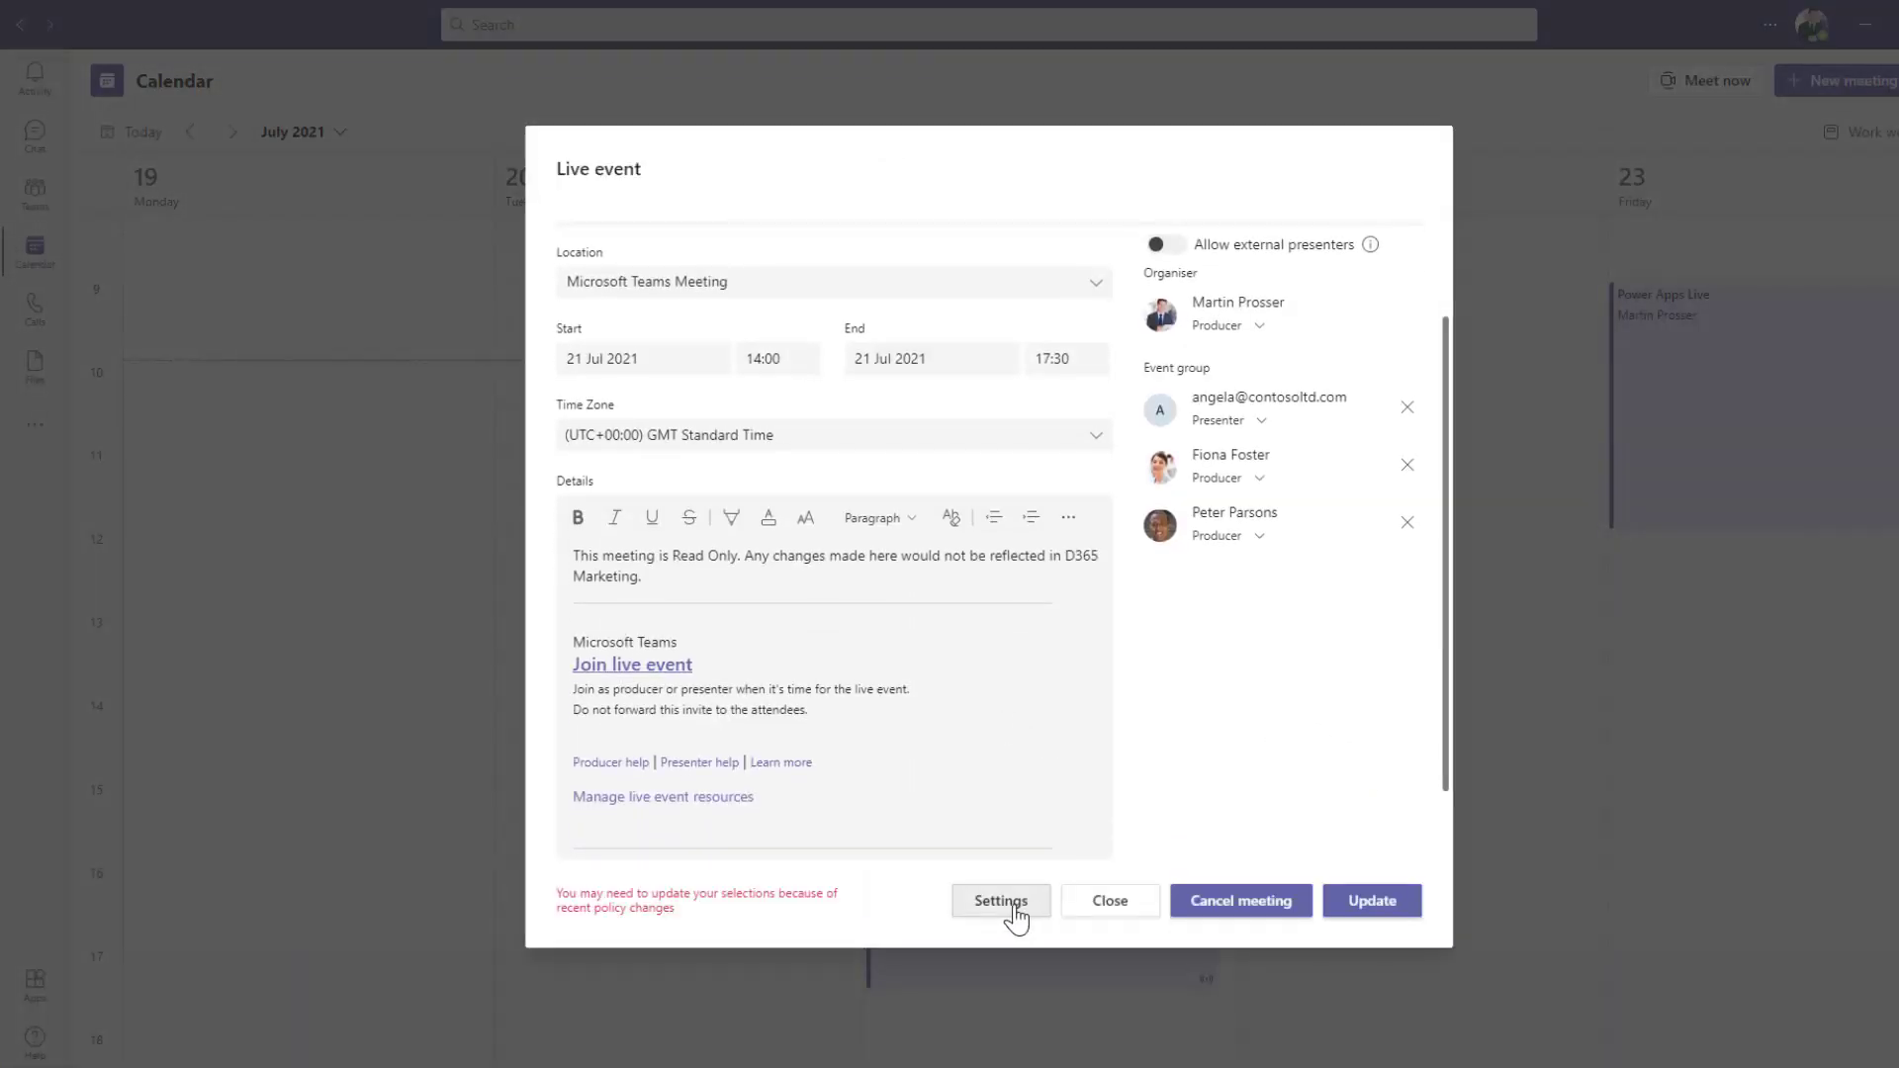
Review the live event's production settings and presenter/producer roles unchanged, then close the dialog.
{"action": "left_click", "coordinate": [1011, 905]}
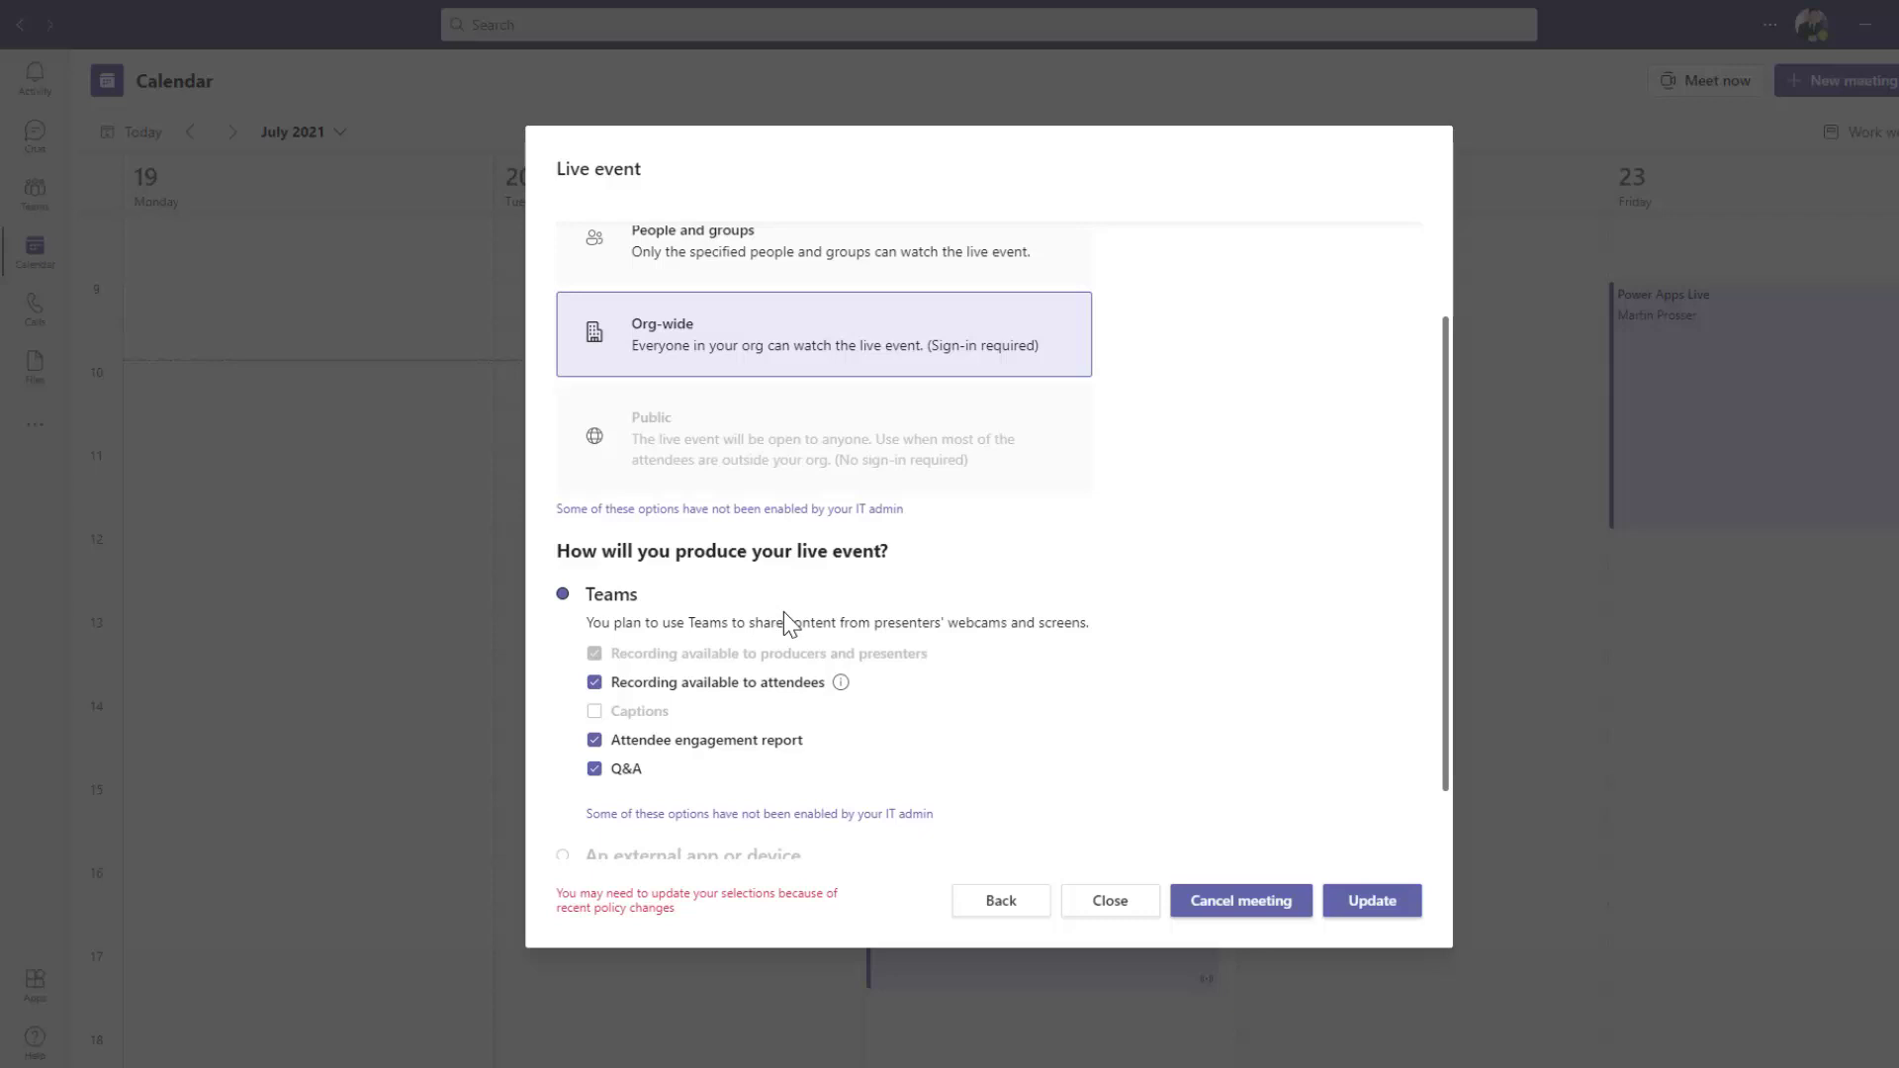
{"action": "left_click", "coordinate": [992, 905]}
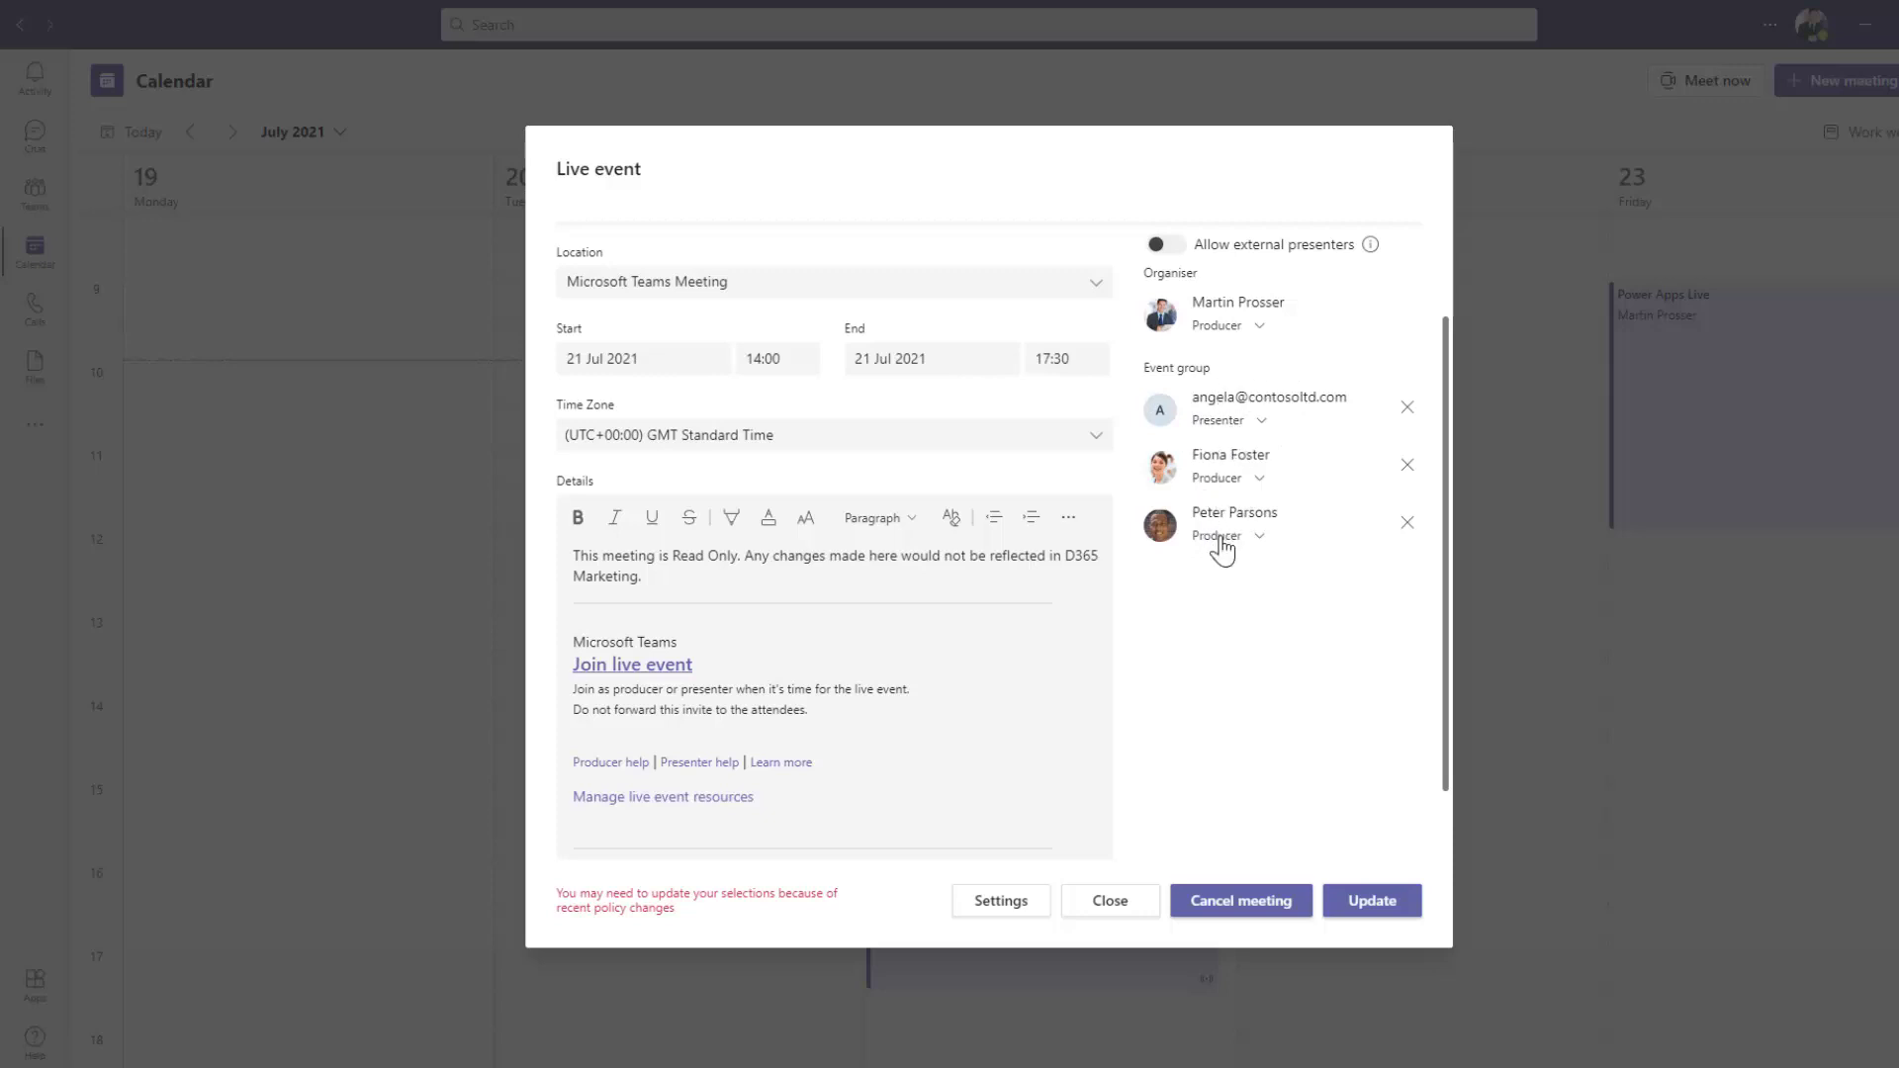
{"action": "left_click", "coordinate": [1258, 423]}
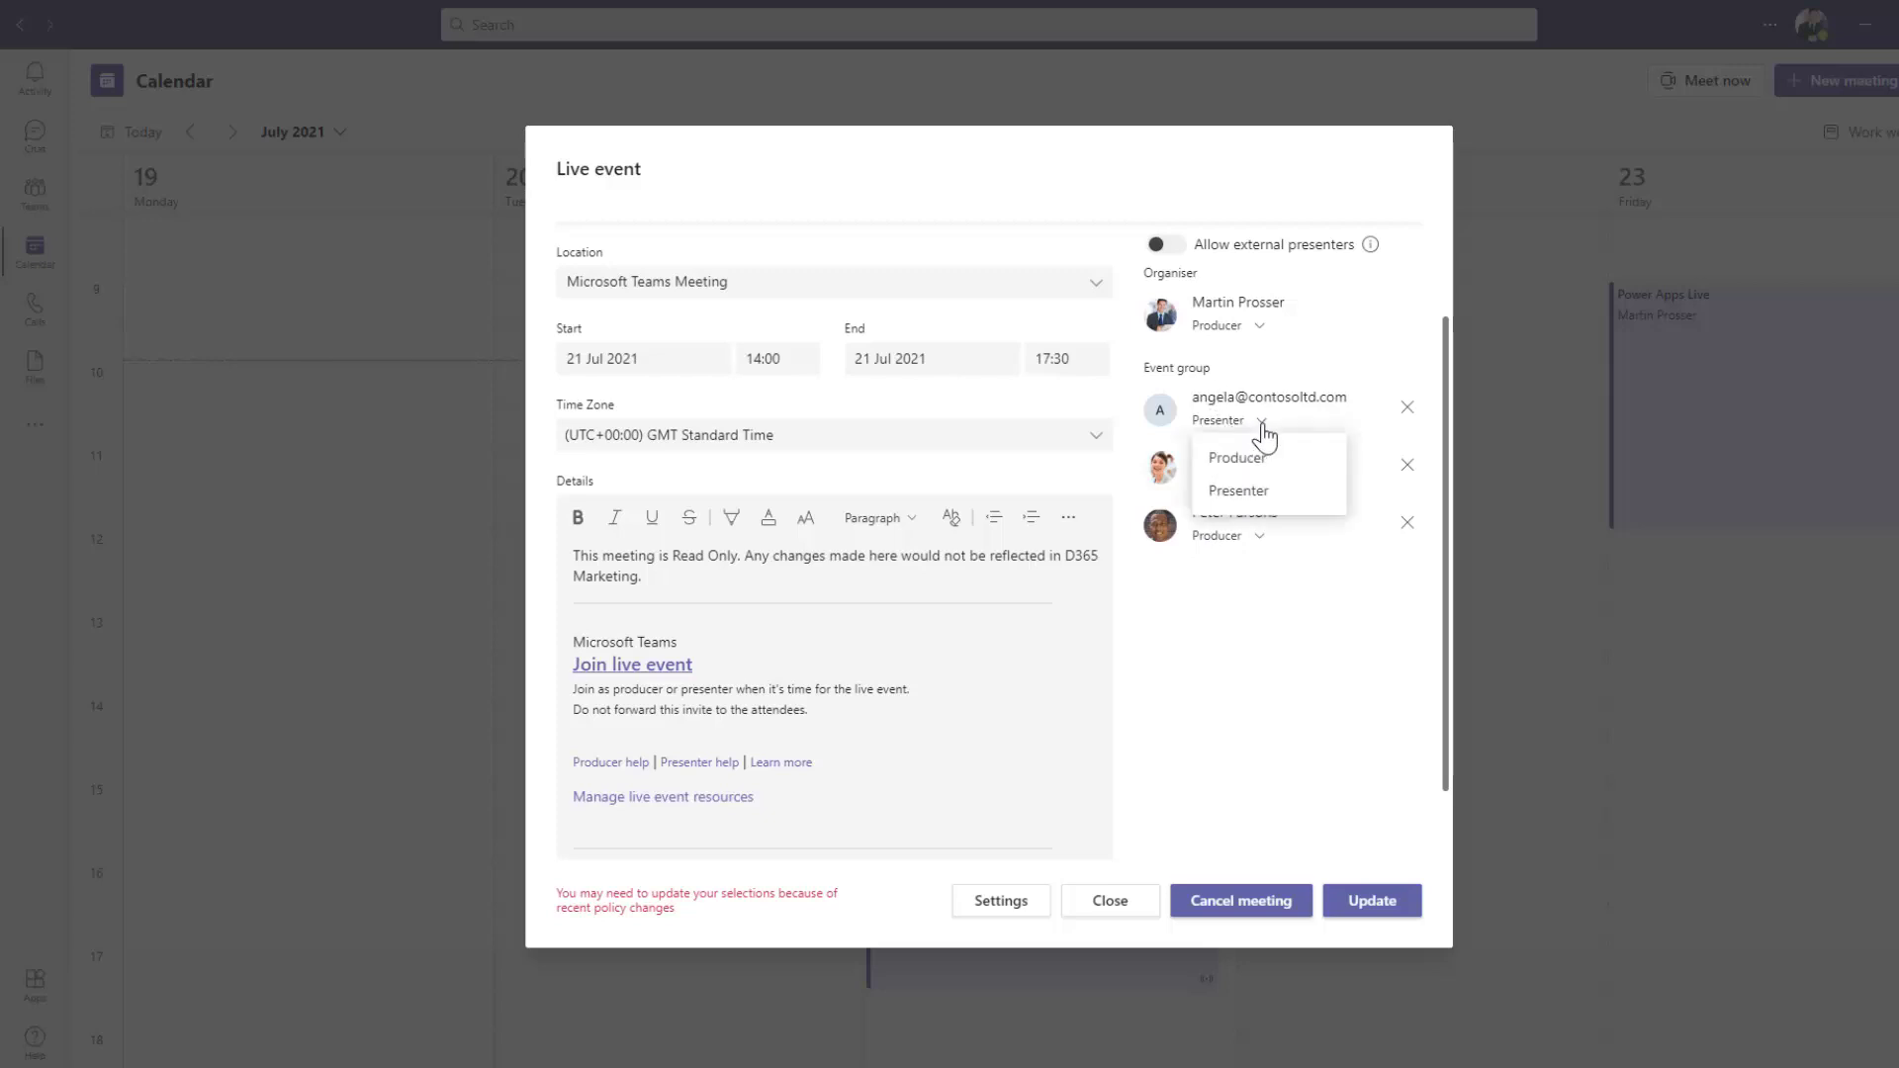
{"action": "left_click", "coordinate": [1258, 539]}
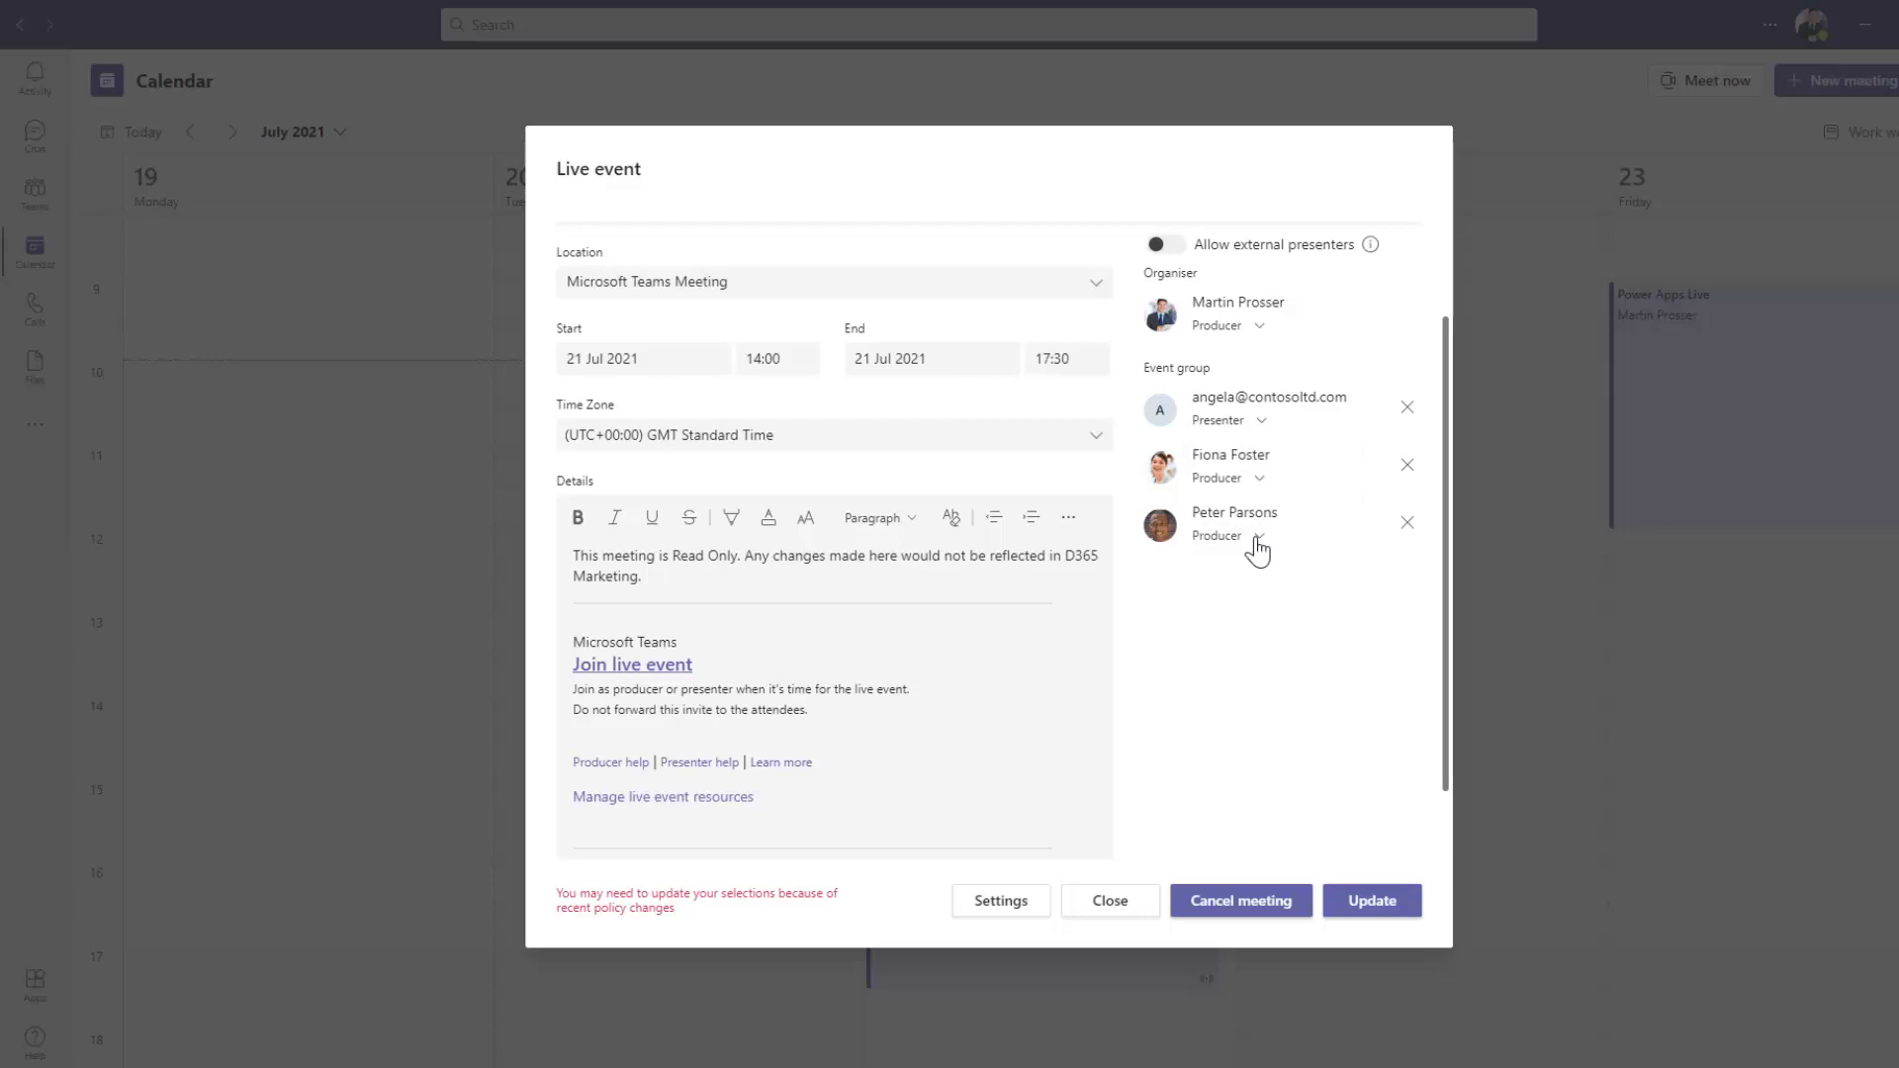
{"action": "left_click", "coordinate": [1257, 539]}
{"action": "left_click", "coordinate": [1254, 741]}
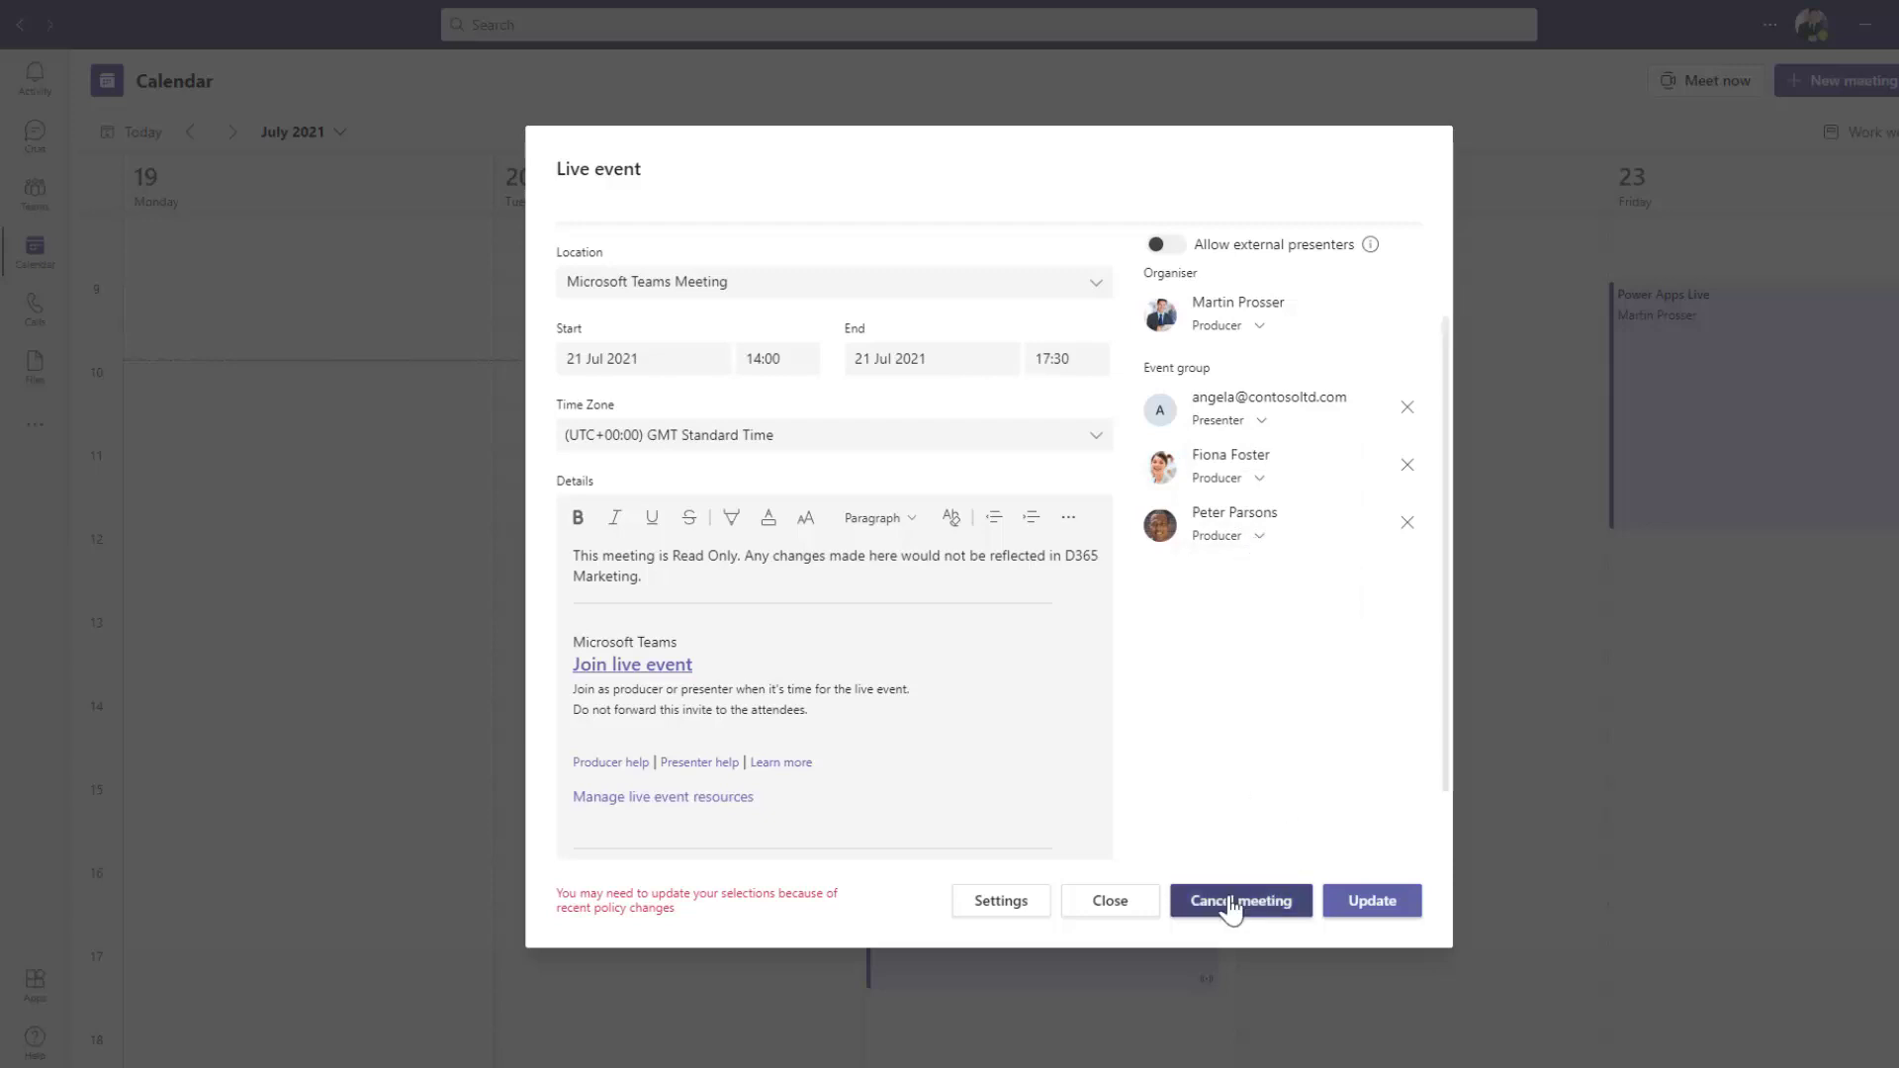
{"action": "left_click", "coordinate": [1099, 906]}
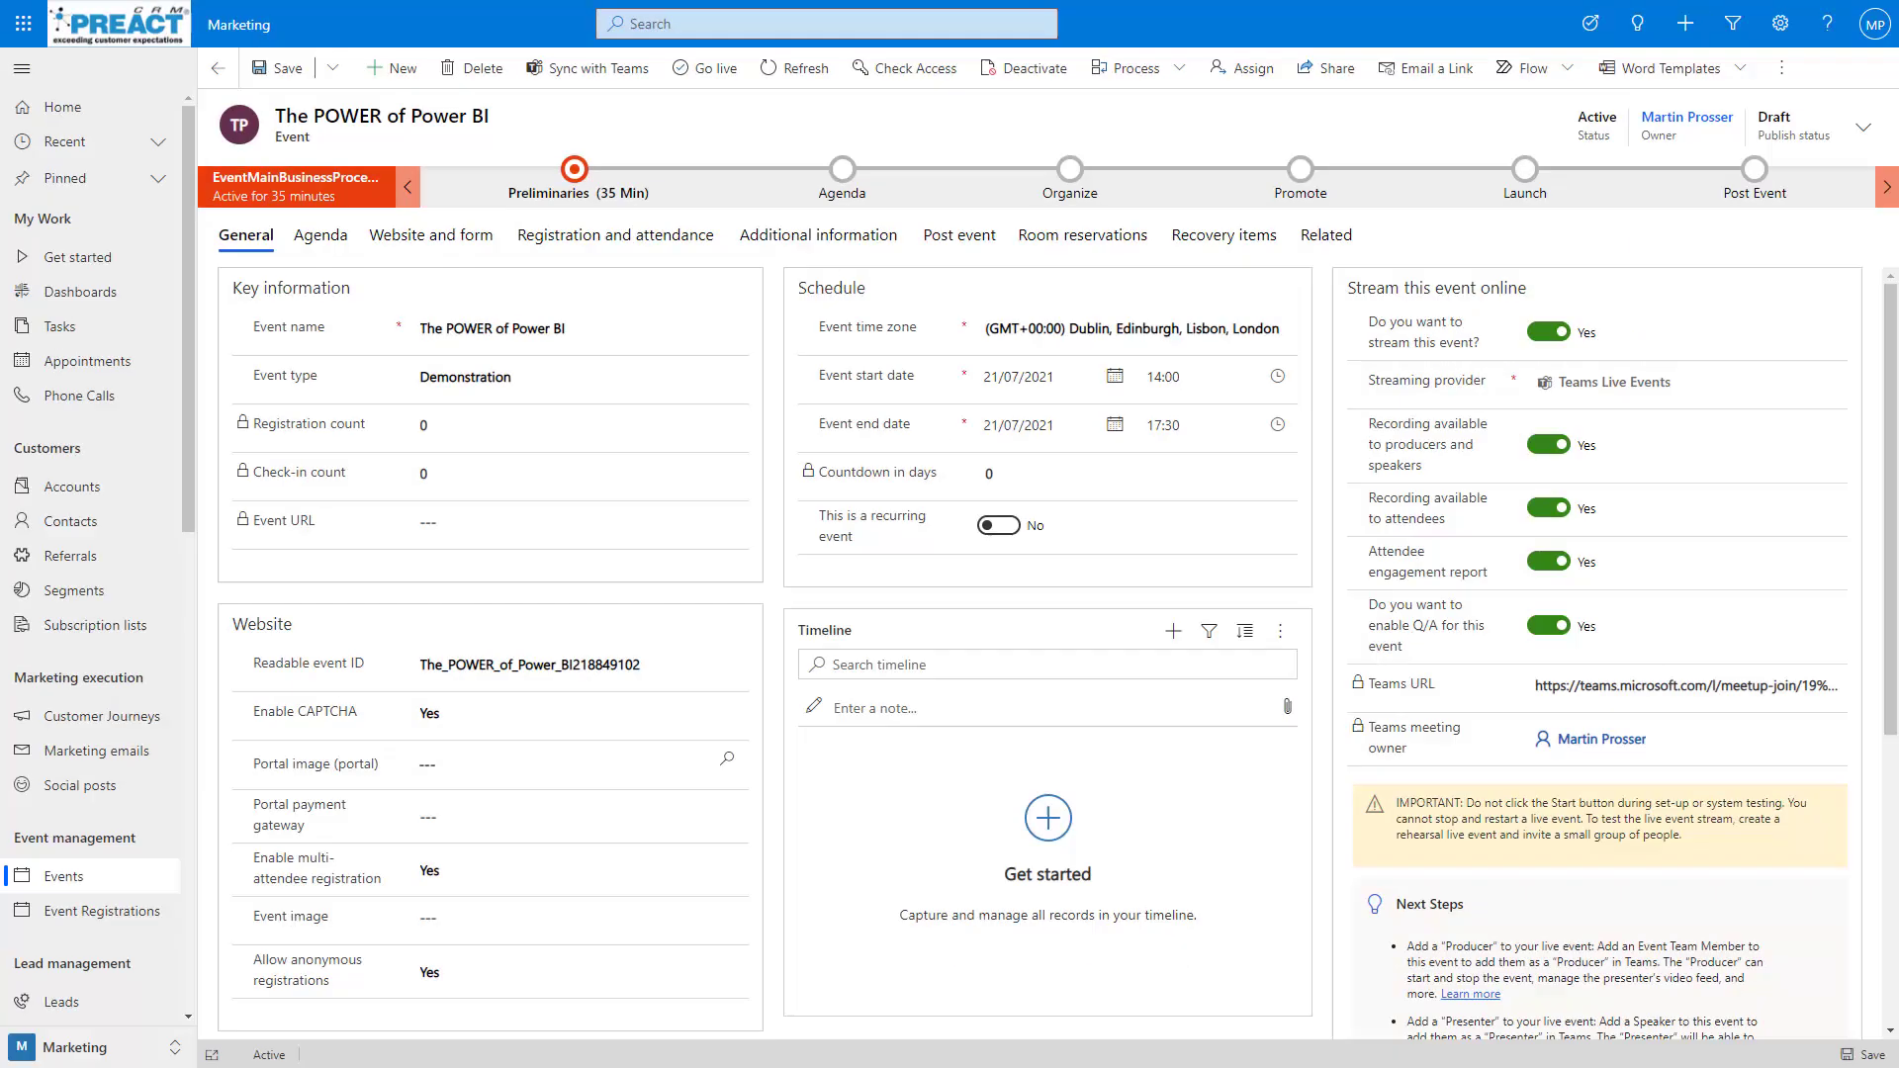
Browse the Agenda sessions and speakers, then the Additional information team members and calendar link.
{"action": "left_click", "coordinate": [328, 241]}
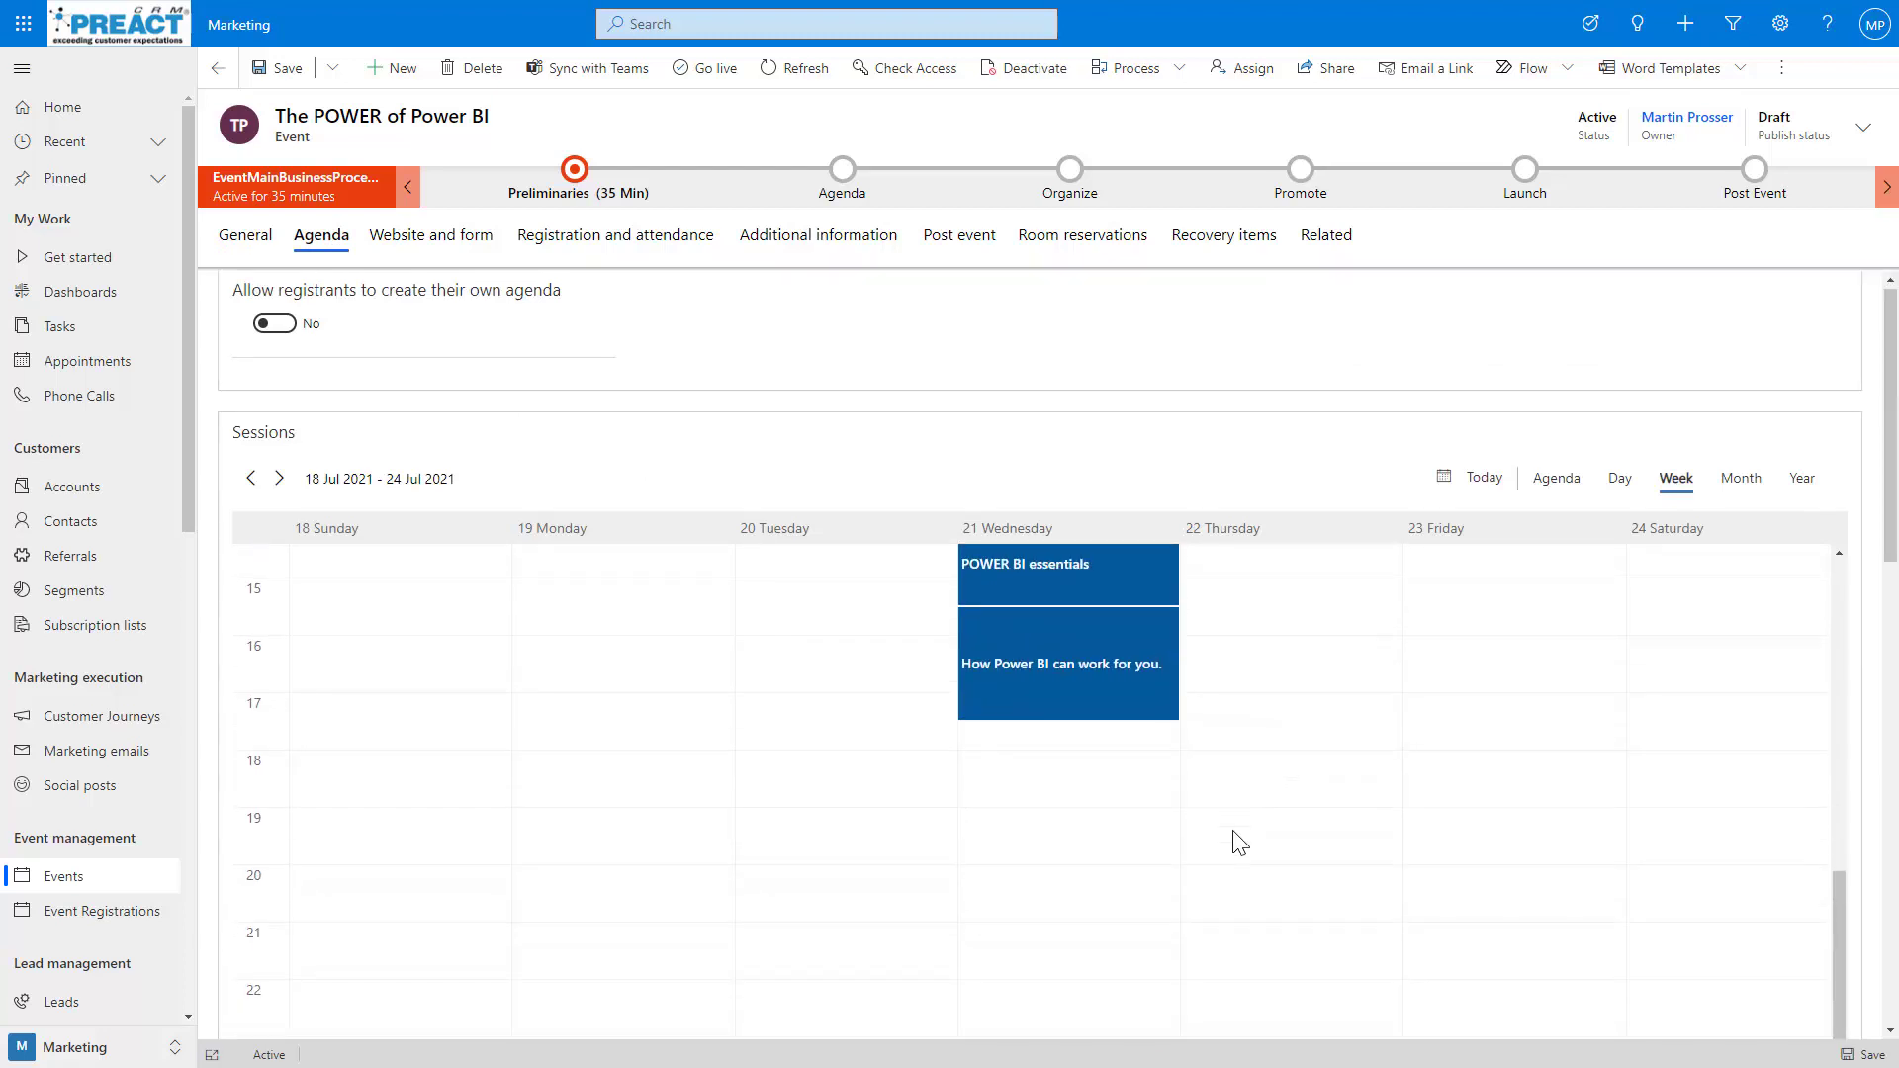
{"action": "scroll", "coordinate": [1238, 840], "scroll_direction": "down", "scroll_amount": 6}
{"action": "scroll", "coordinate": [963, 799], "scroll_direction": "down", "scroll_amount": 5}
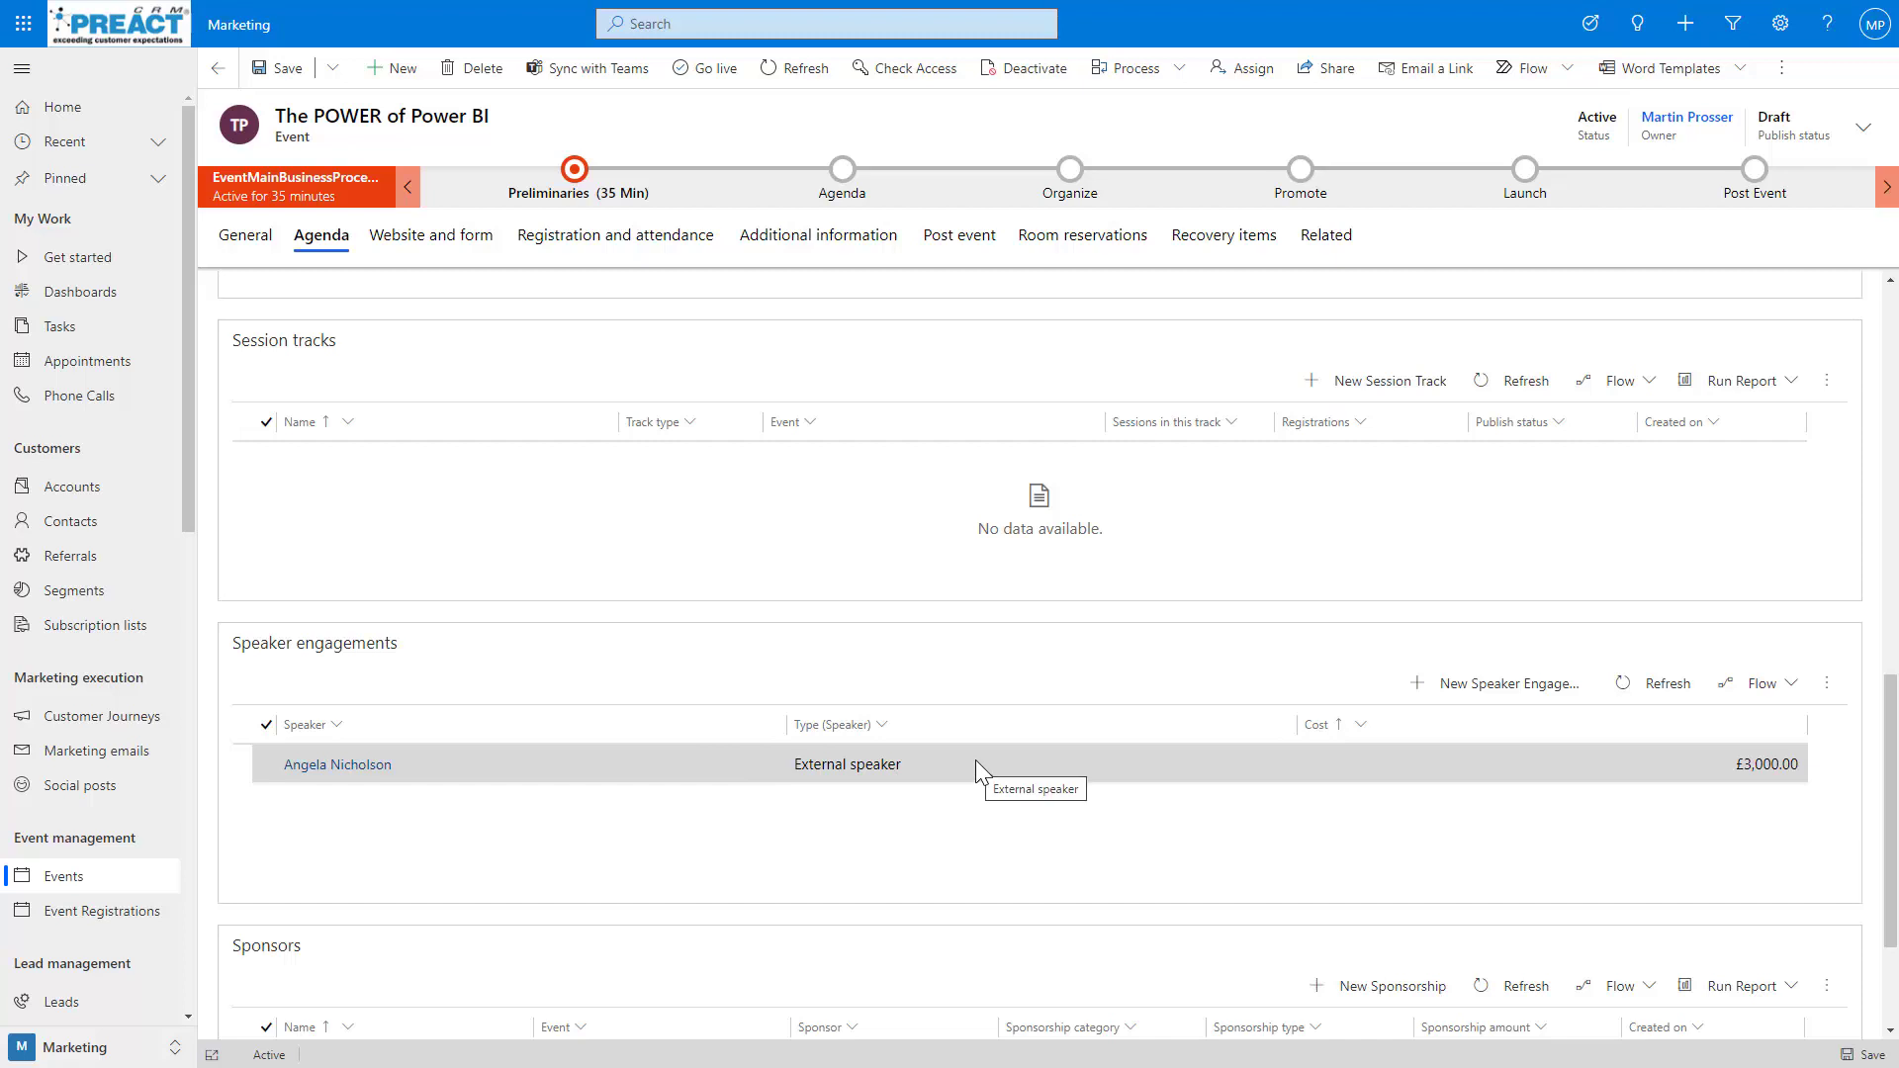
{"action": "left_click", "coordinate": [840, 247]}
{"action": "scroll", "coordinate": [876, 940], "scroll_direction": "down", "scroll_amount": 5}
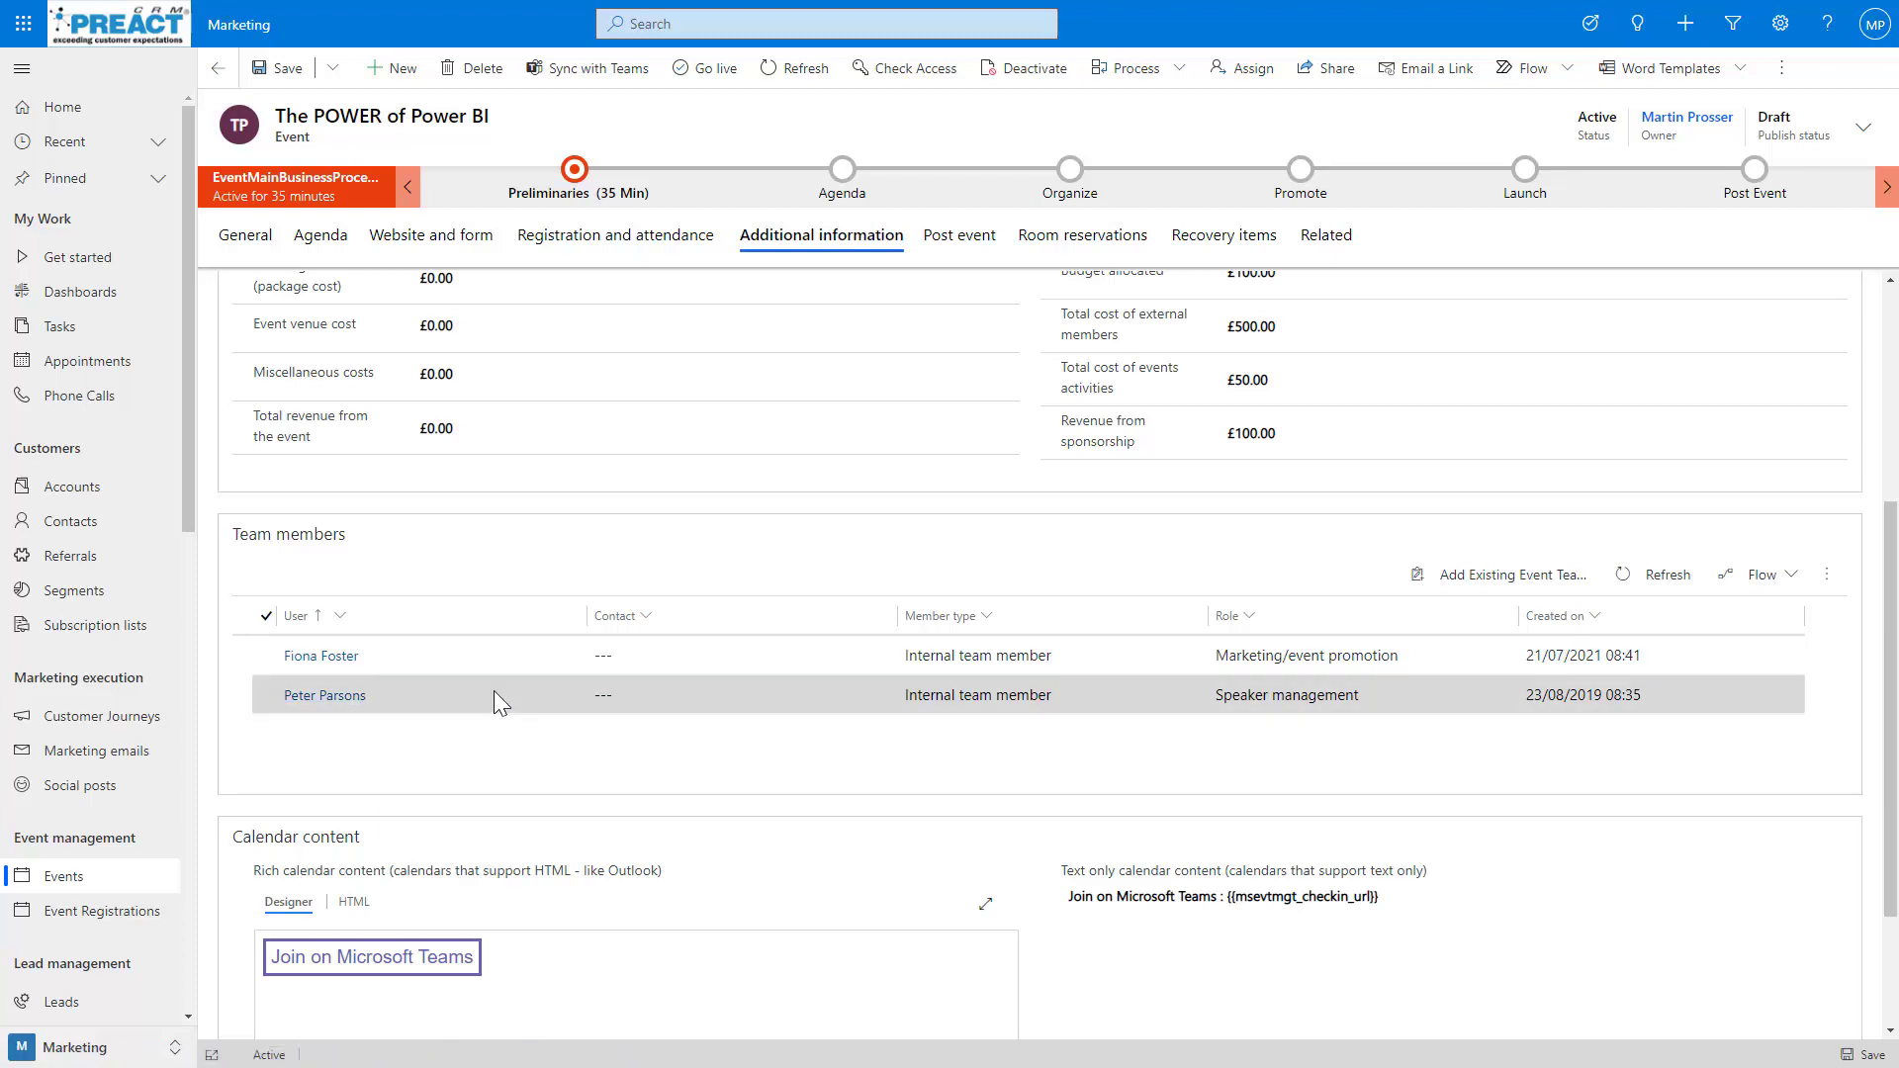
Switch the event form back to its General tab.
{"action": "left_click", "coordinate": [263, 237]}
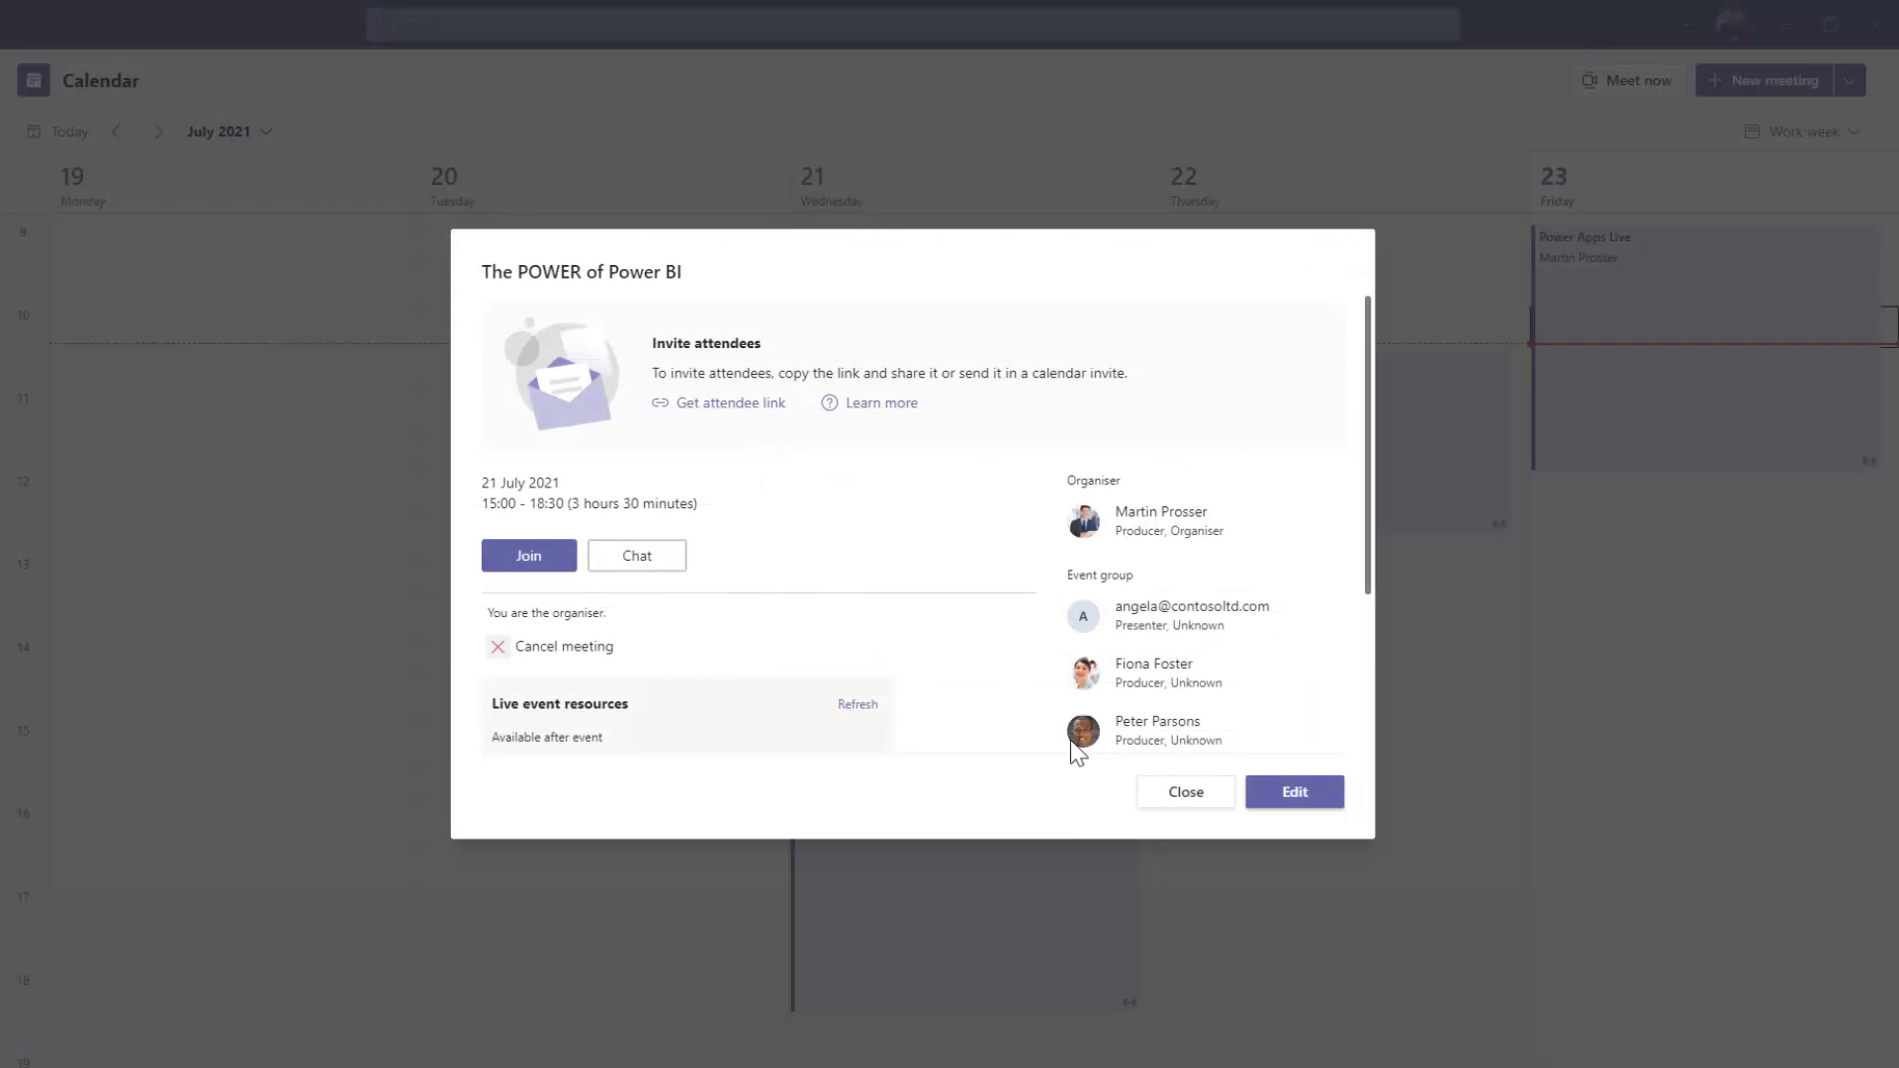
Scroll the Teams event details down to the Join live event link.
{"action": "scroll", "coordinate": [773, 676], "scroll_direction": "down", "scroll_amount": 3}
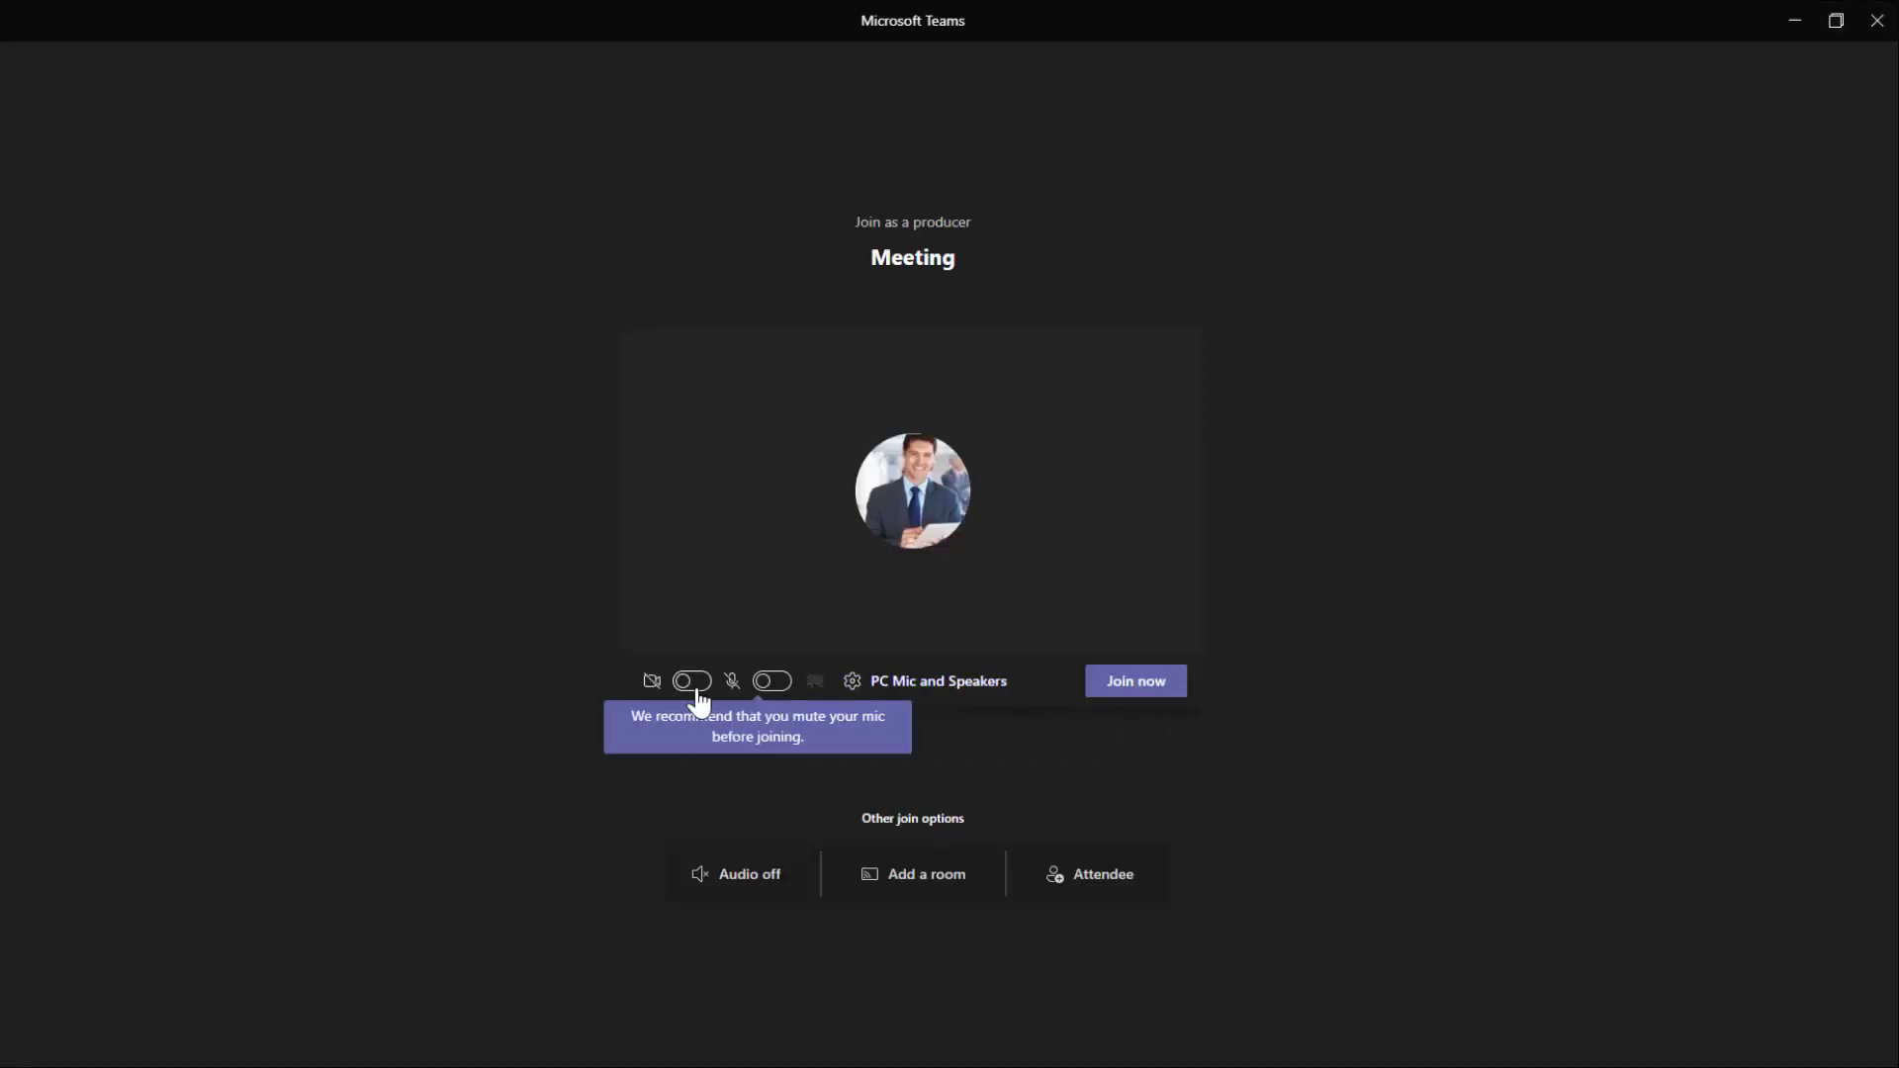
Join the live event as producer, then switch the queue to split panes and back to single.
{"action": "left_click", "coordinate": [1123, 690]}
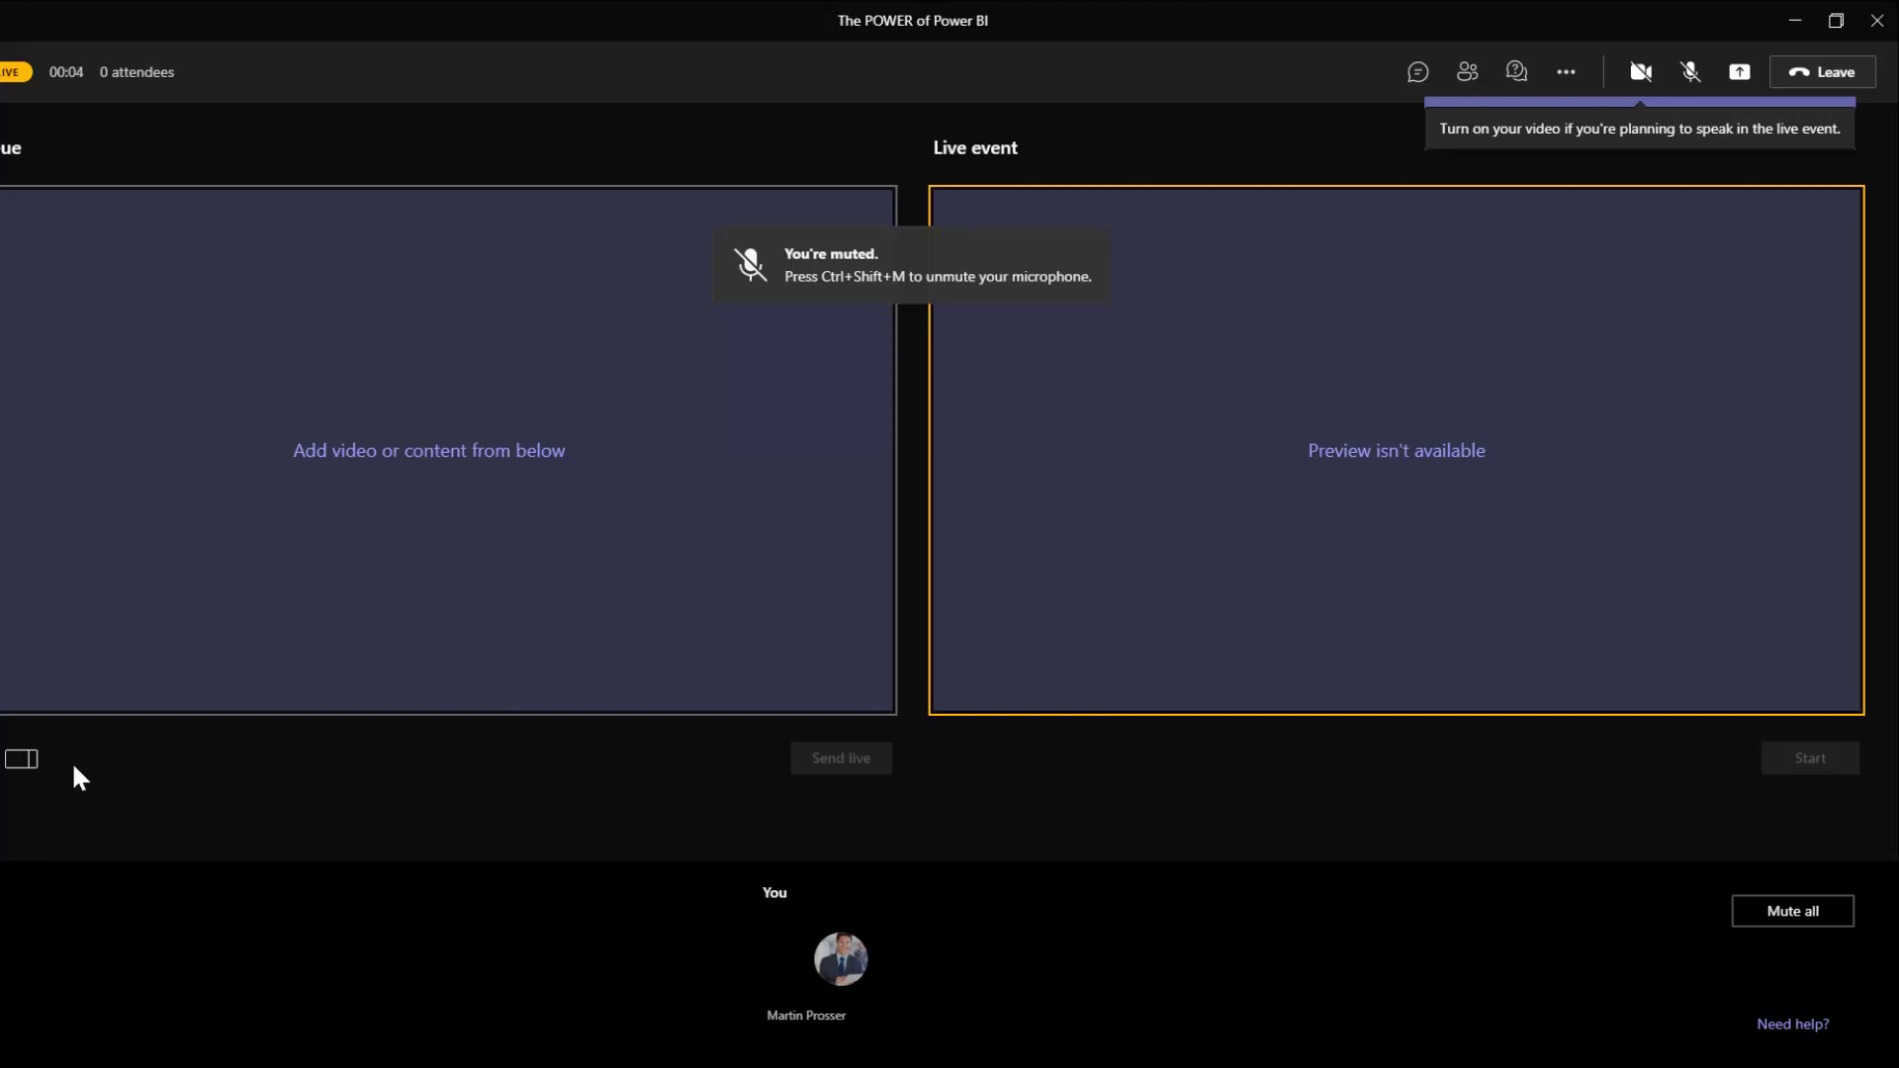
{"action": "left_click", "coordinate": [20, 760]}
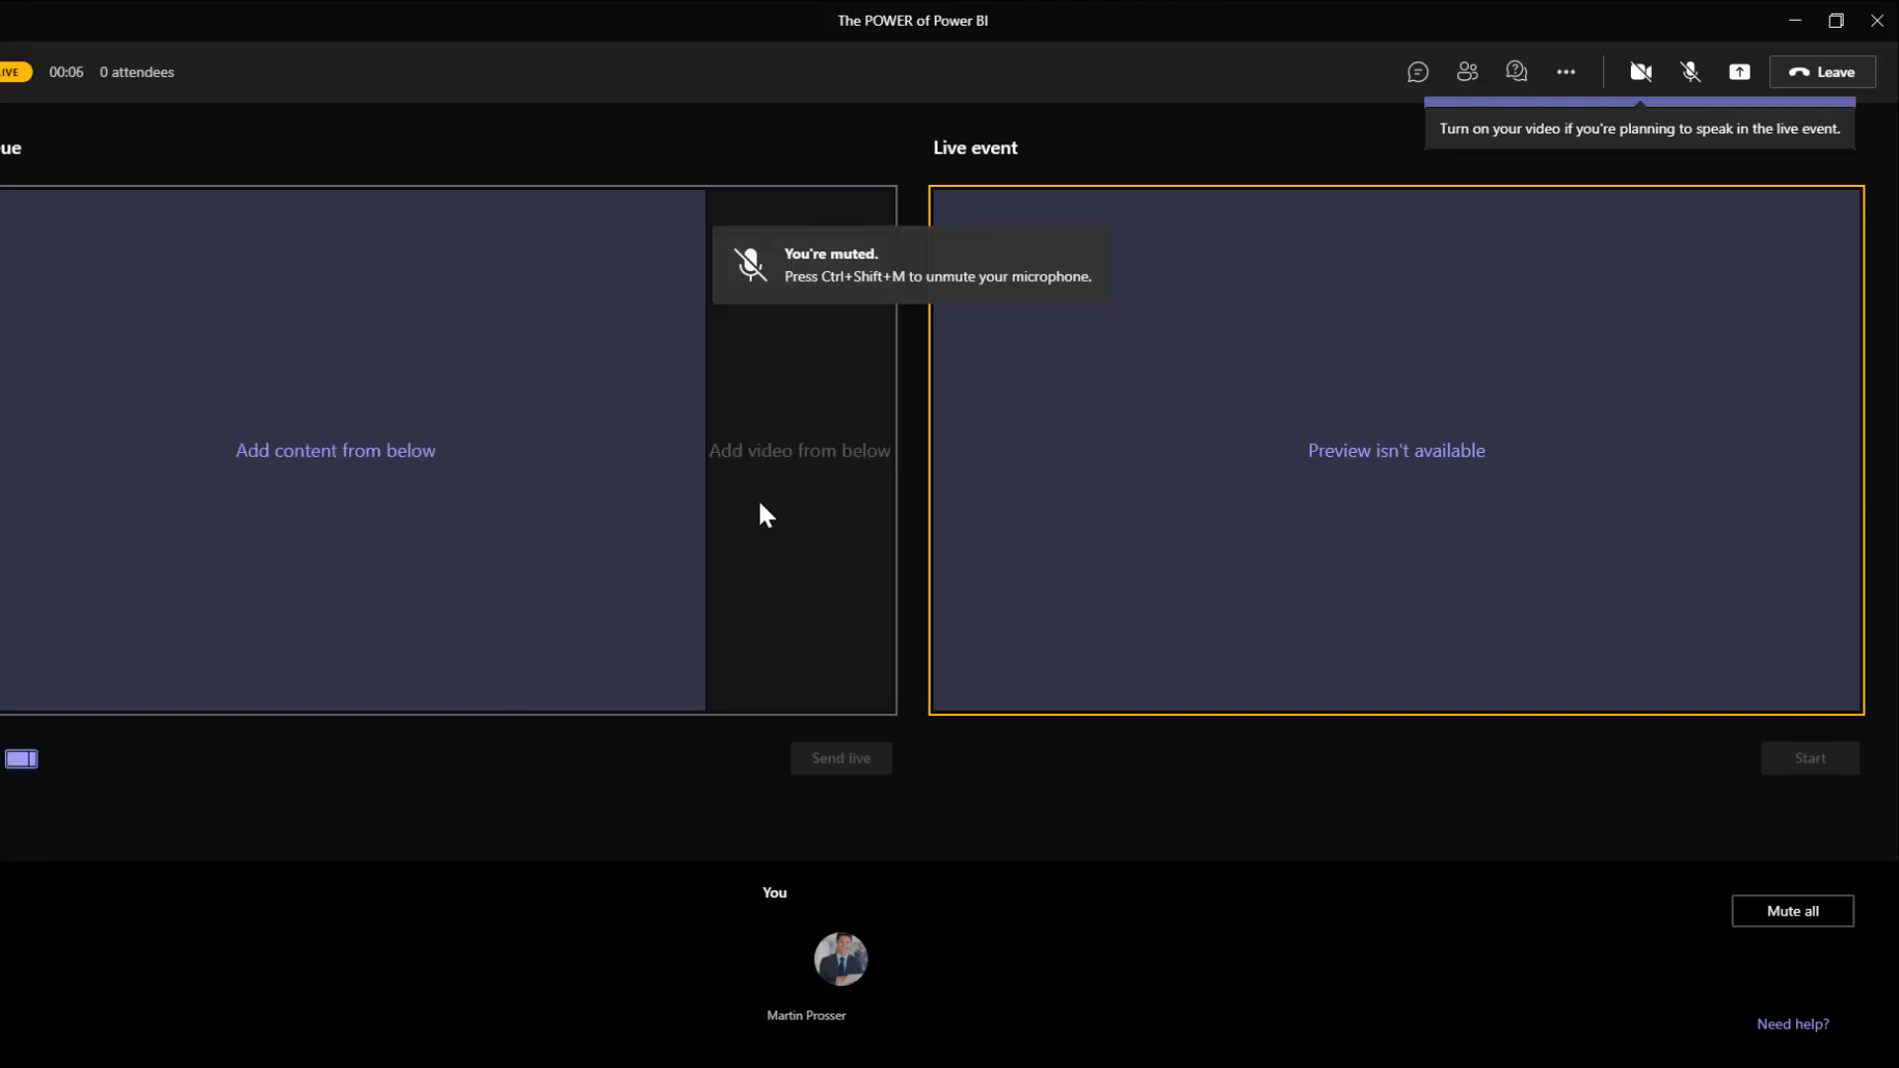
{"action": "left_click", "coordinate": [19, 759]}
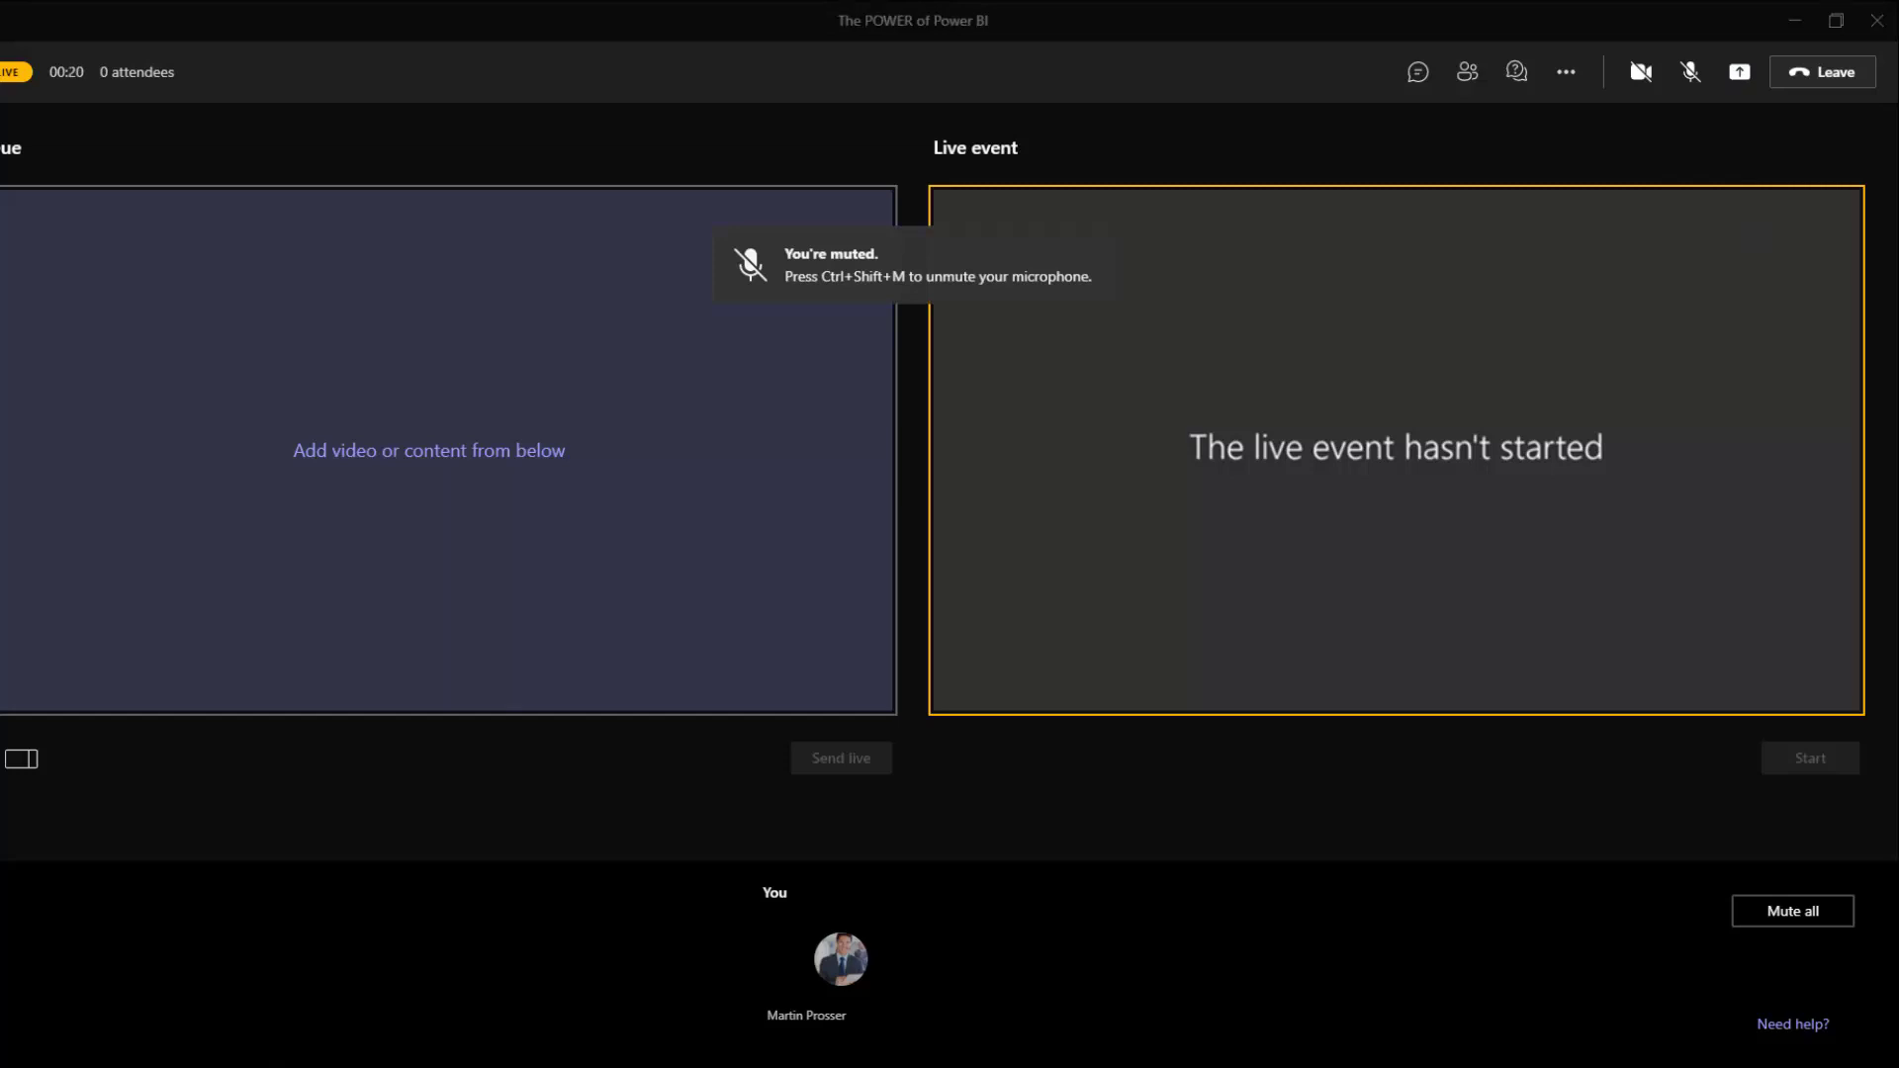
Share the PowerPoint window, queue it as content, and send it to the live event preview.
{"action": "left_click", "coordinate": [1738, 75]}
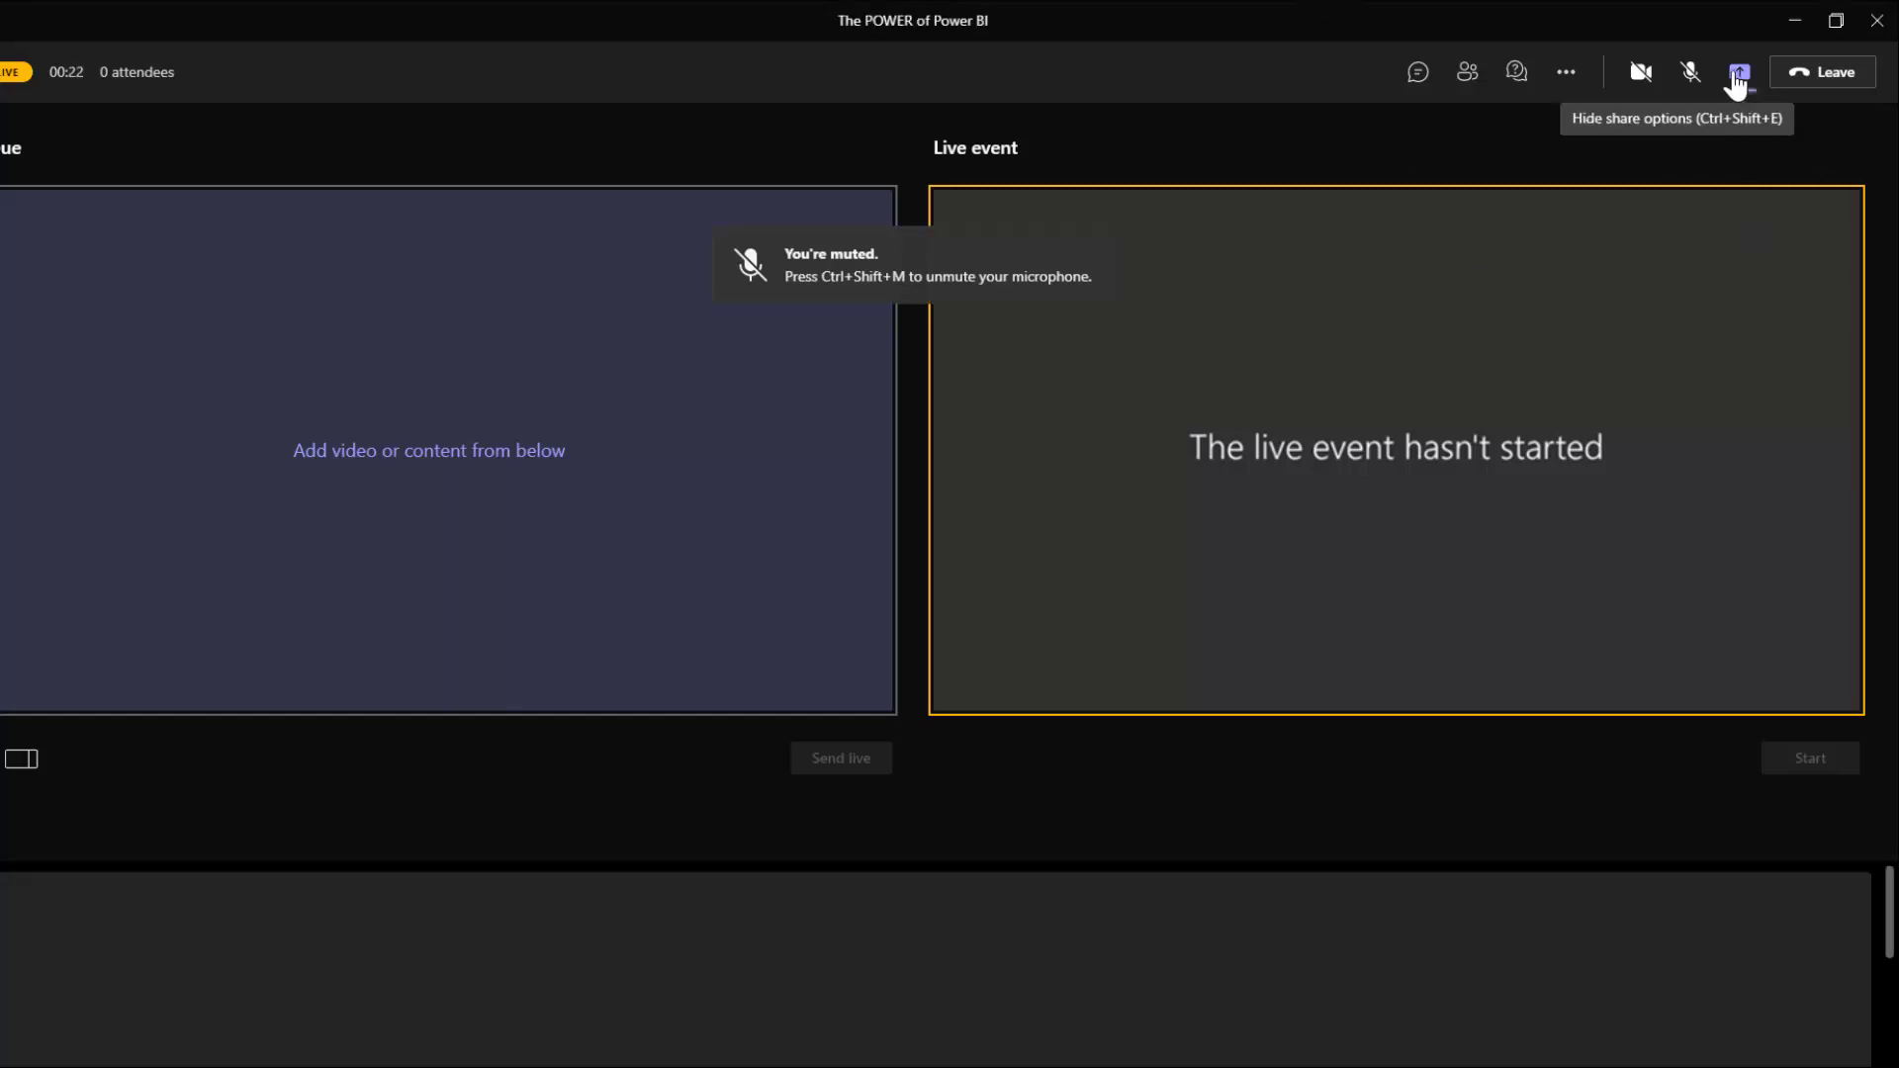
{"action": "left_click", "coordinate": [594, 1023]}
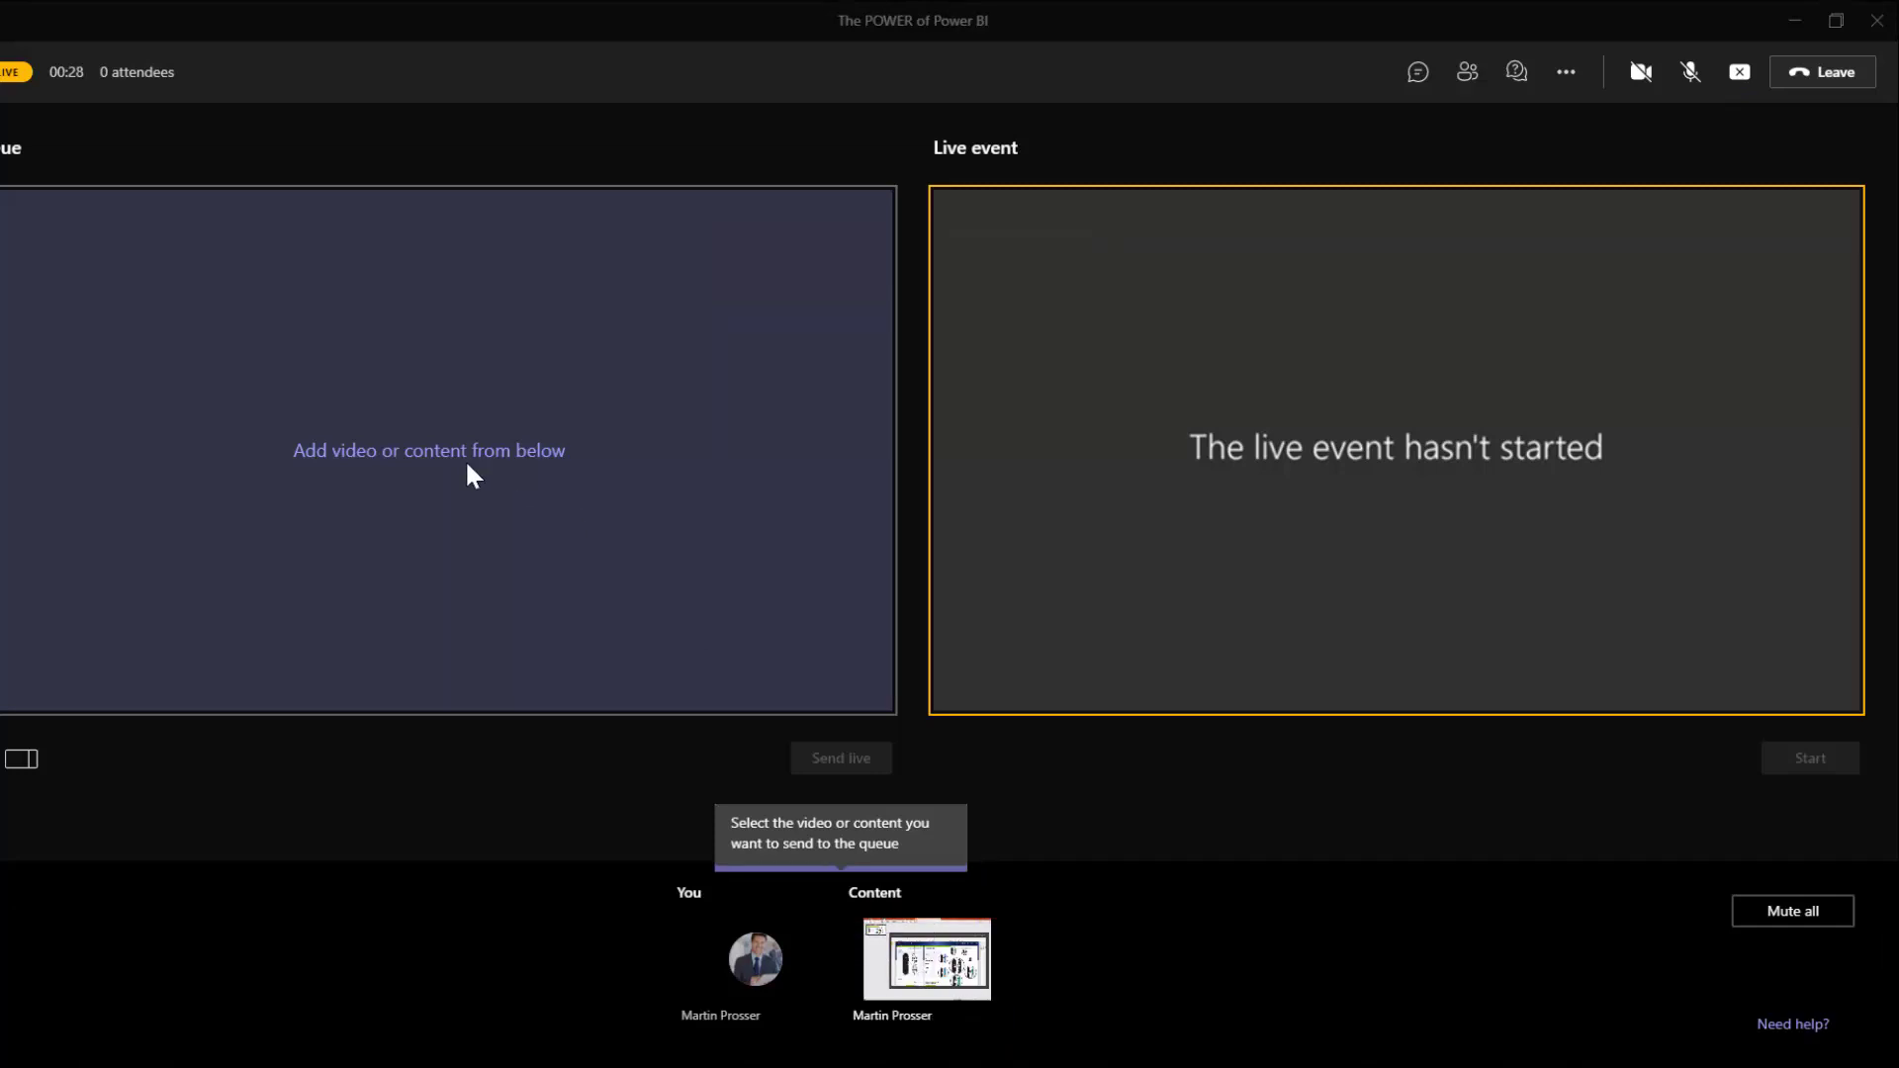
{"action": "left_click", "coordinate": [925, 958]}
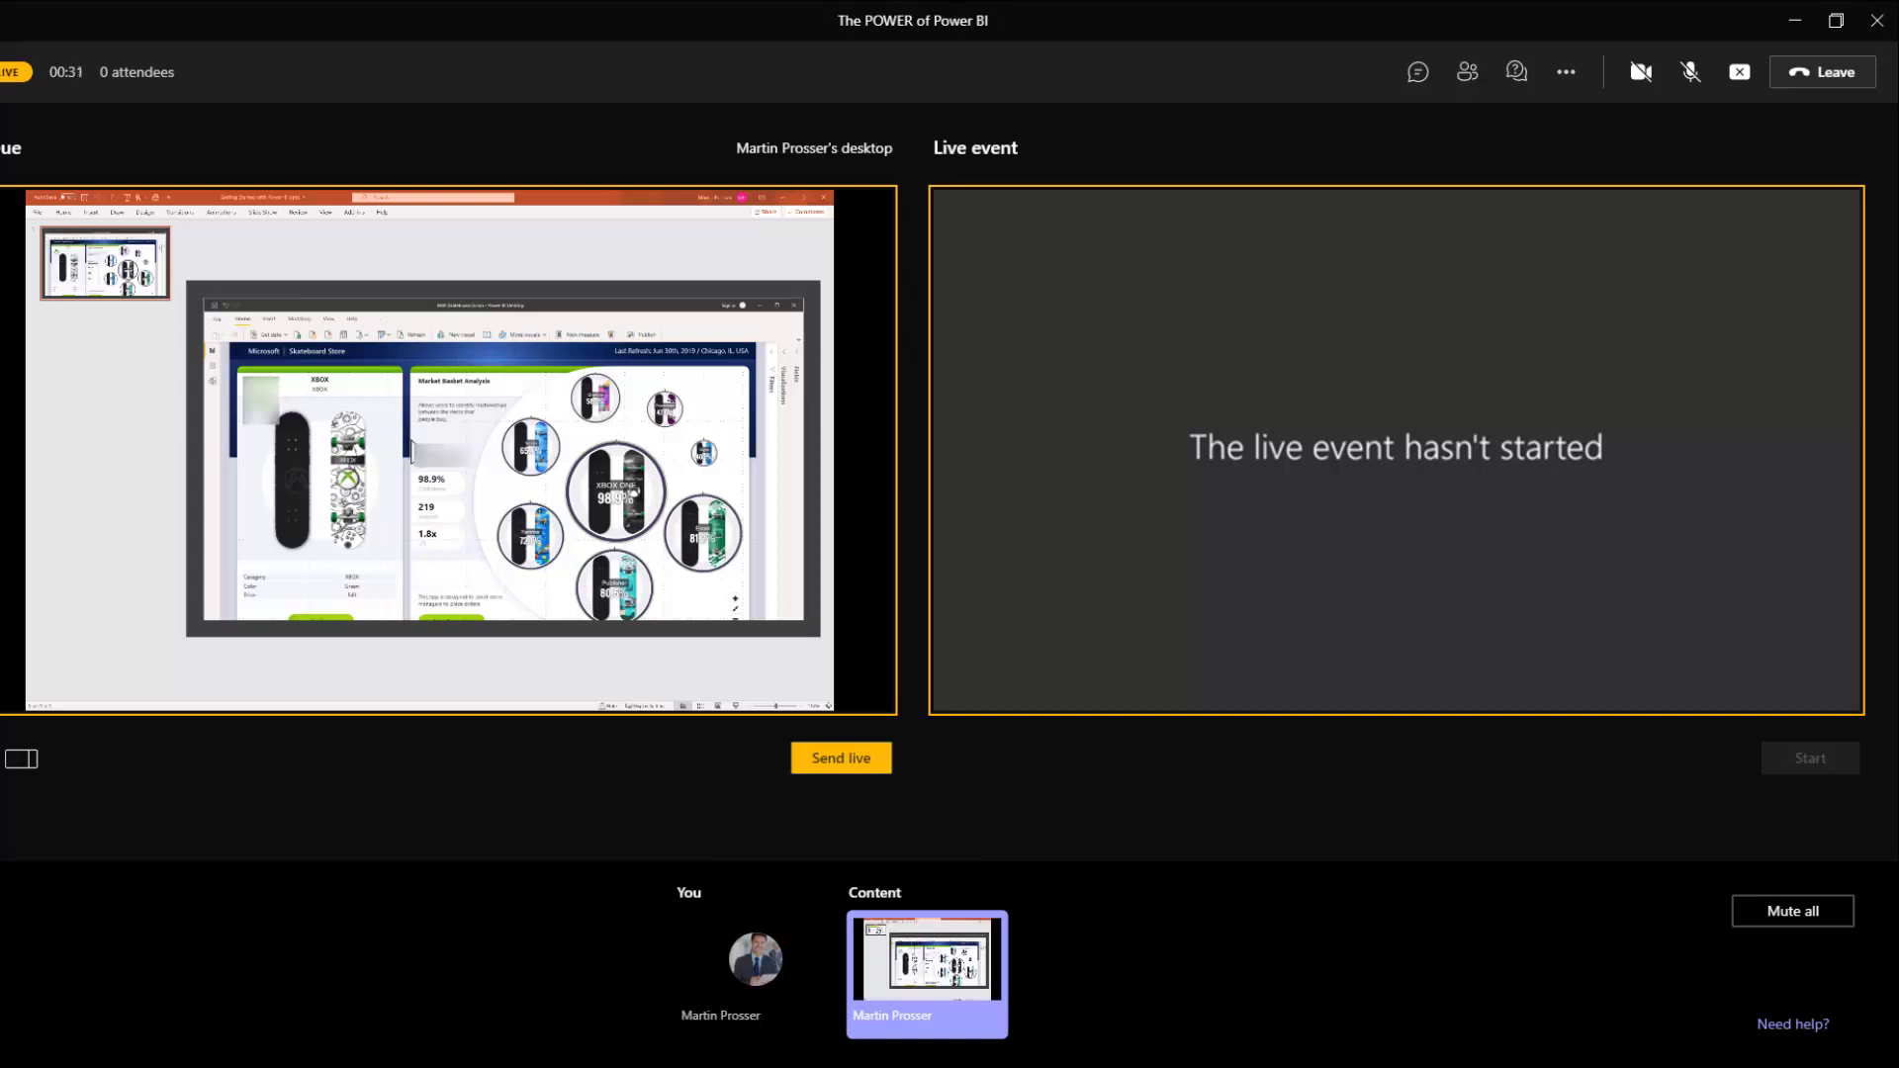
{"action": "left_click", "coordinate": [848, 767]}
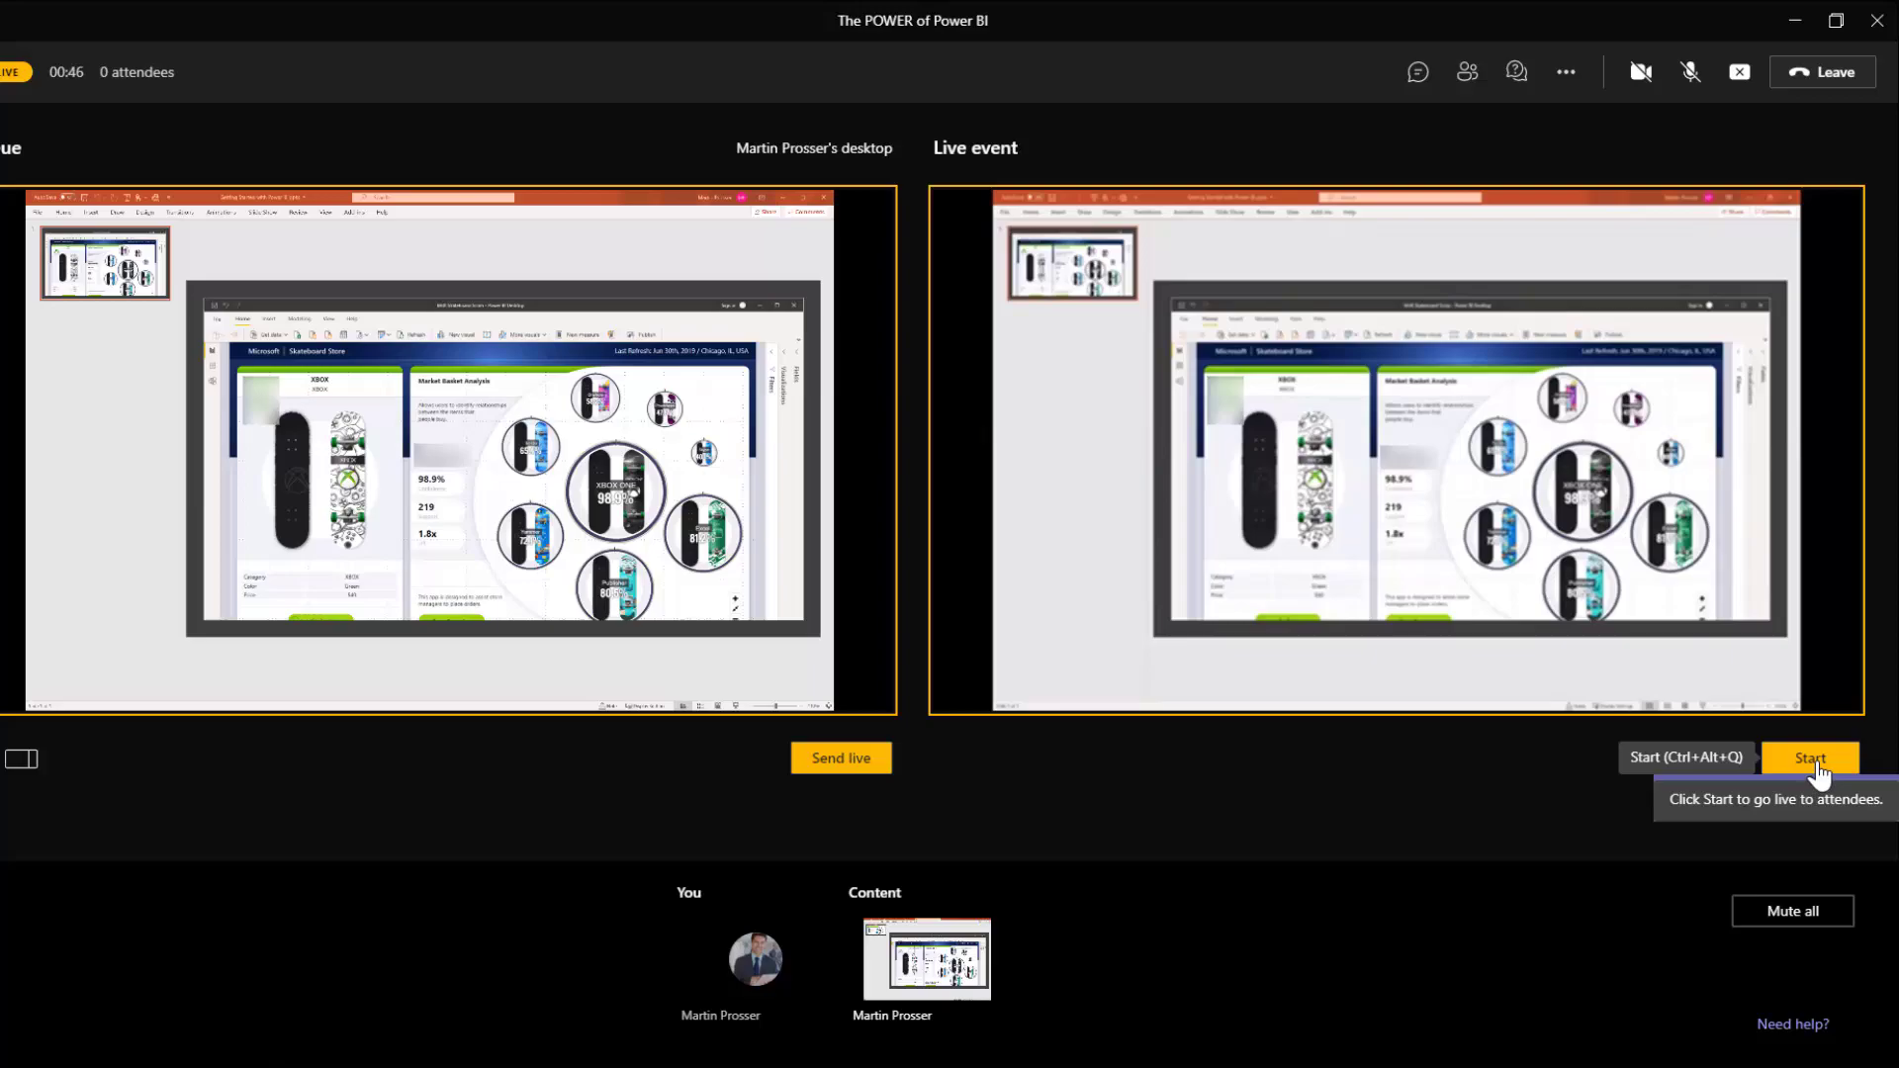
Start broadcasting the live event to attendees and confirm with Continue.
{"action": "left_click", "coordinate": [1810, 760]}
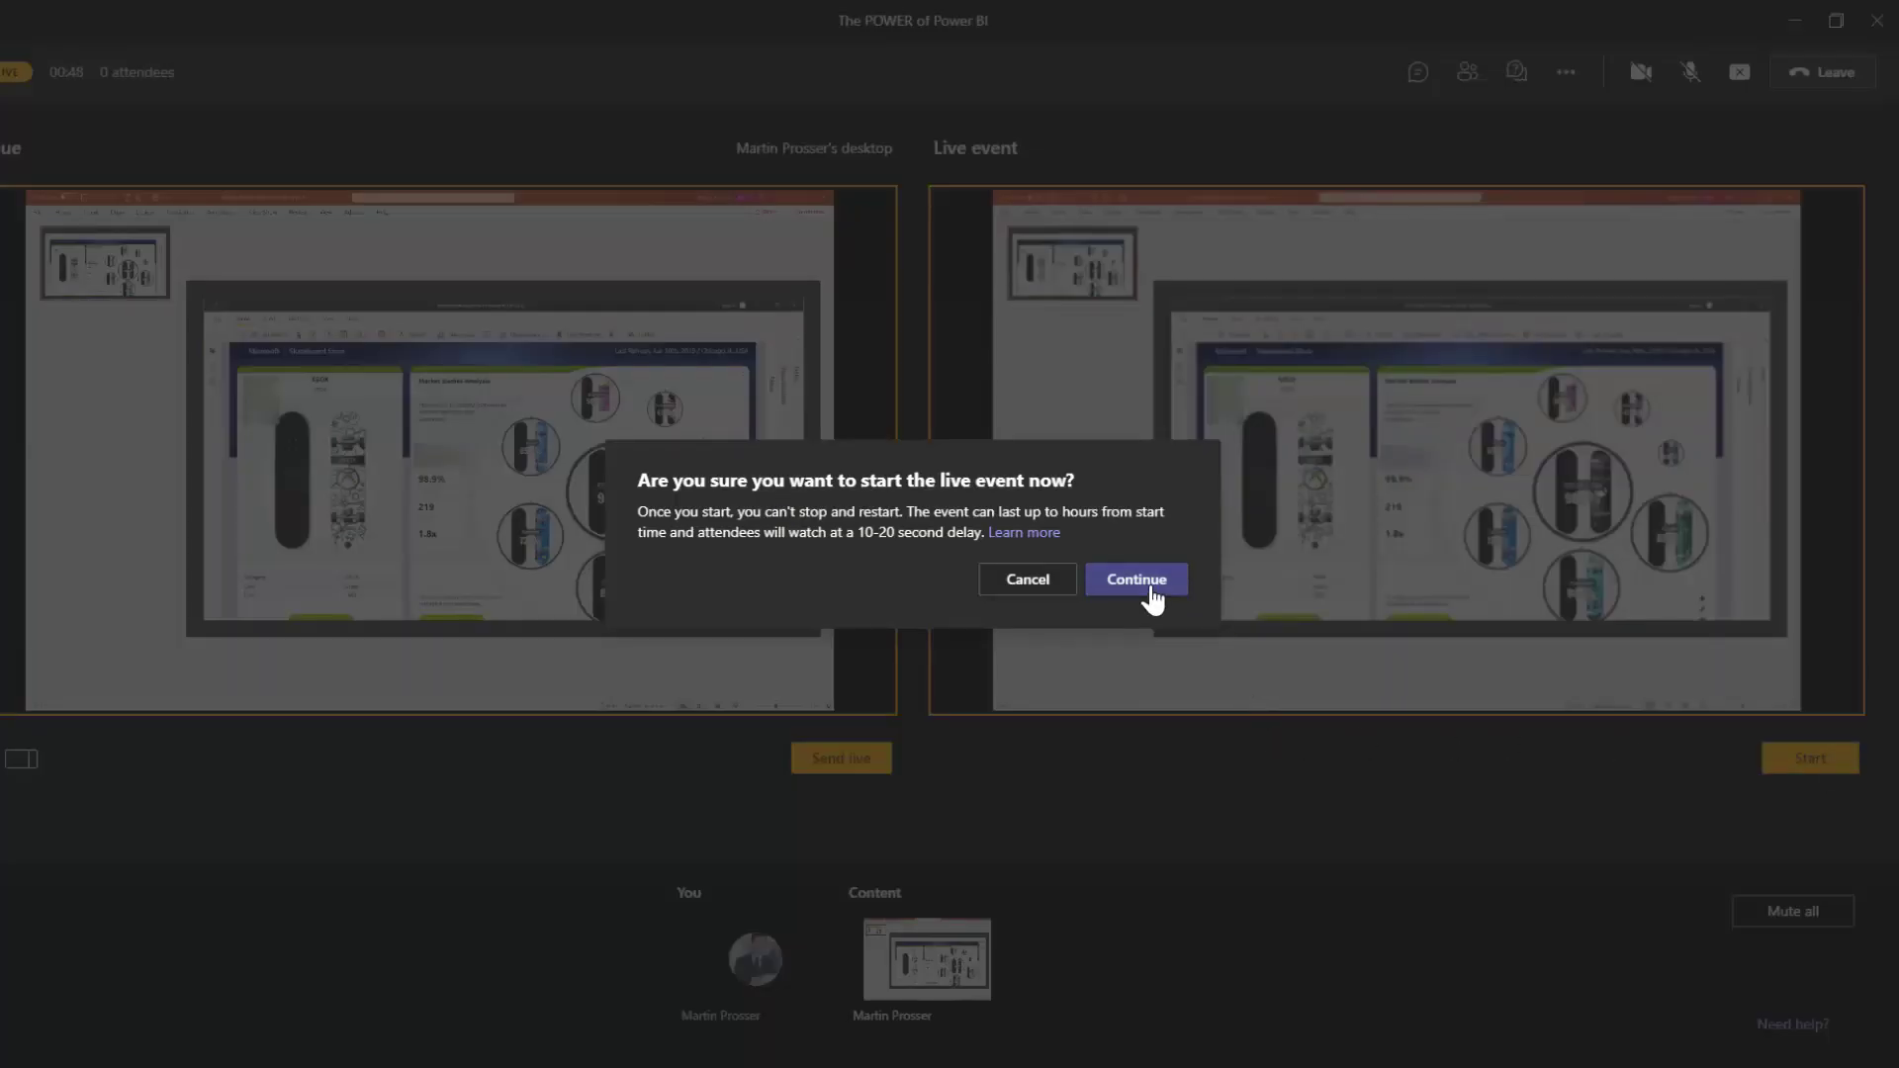
{"action": "left_click", "coordinate": [1150, 584]}
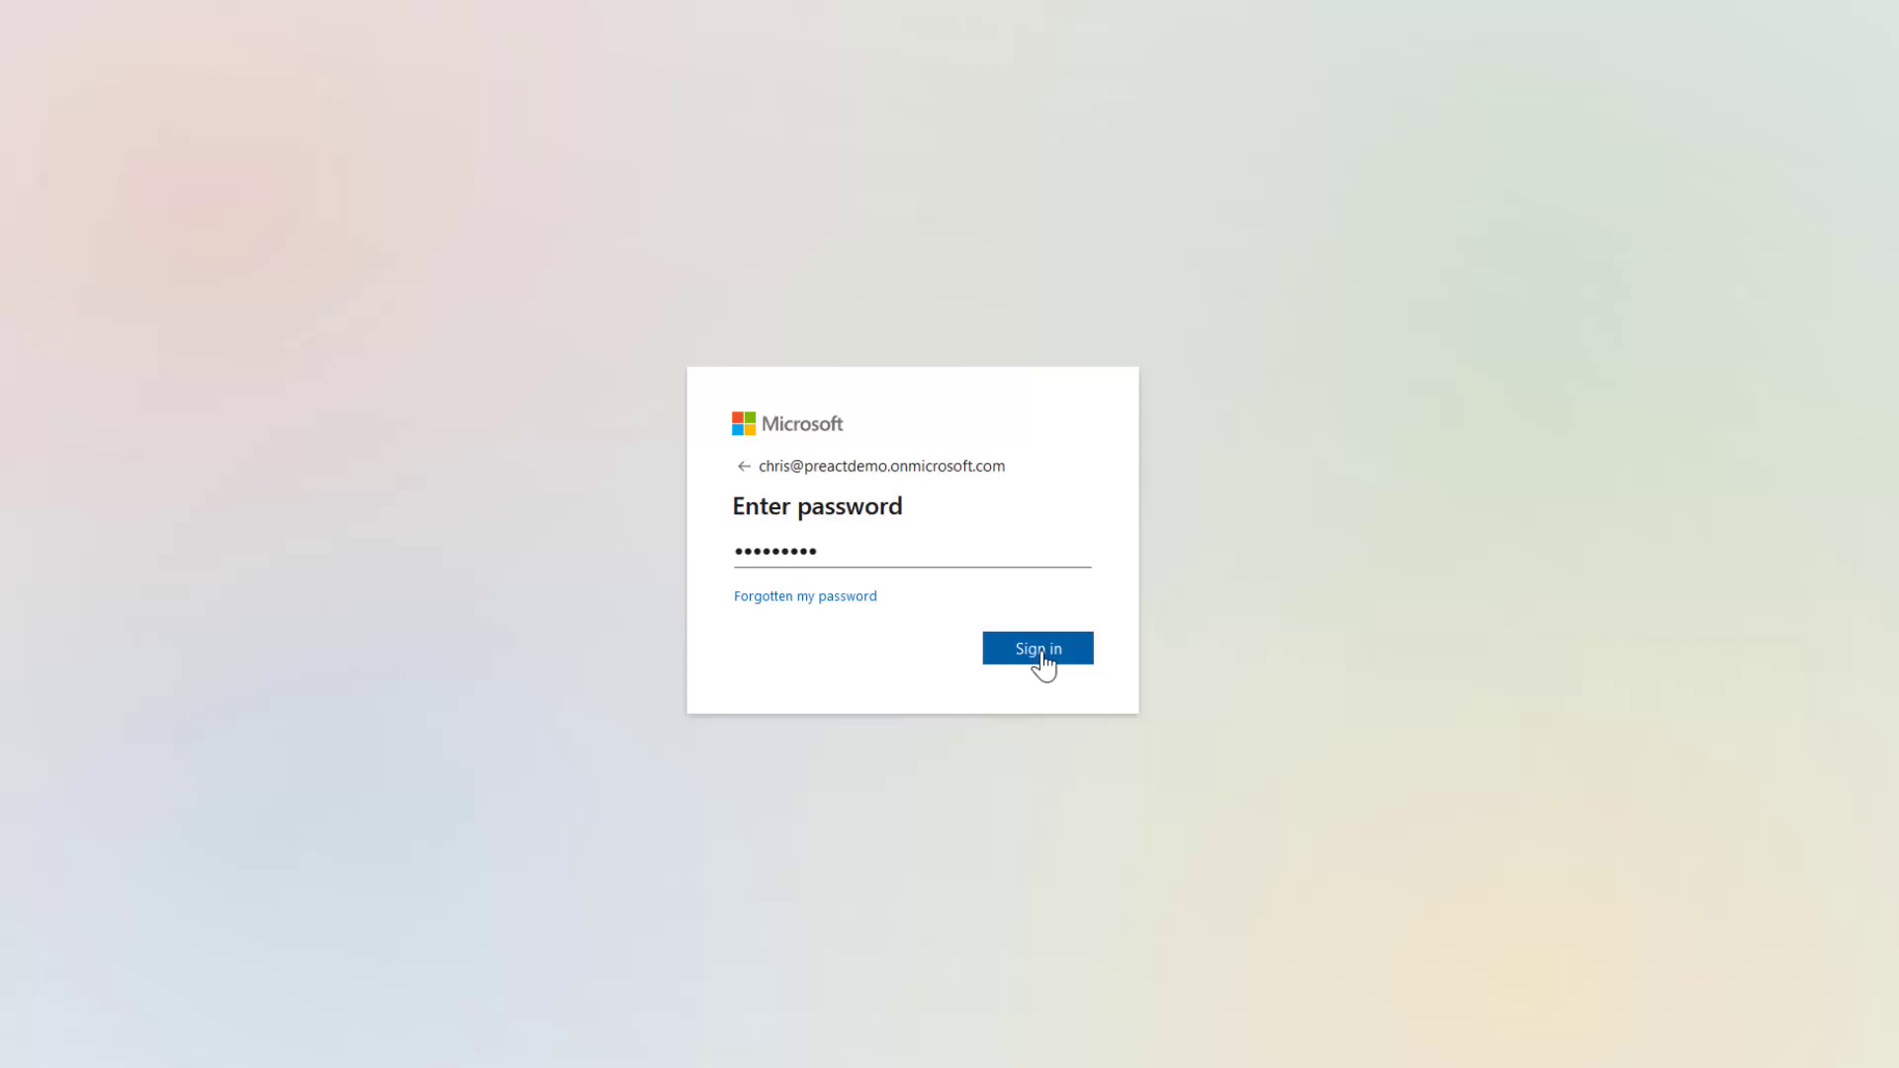
Sign in as an attendee and submit the Q&A question 'do you offer training on Power Bi?'.
{"action": "left_click", "coordinate": [1042, 654]}
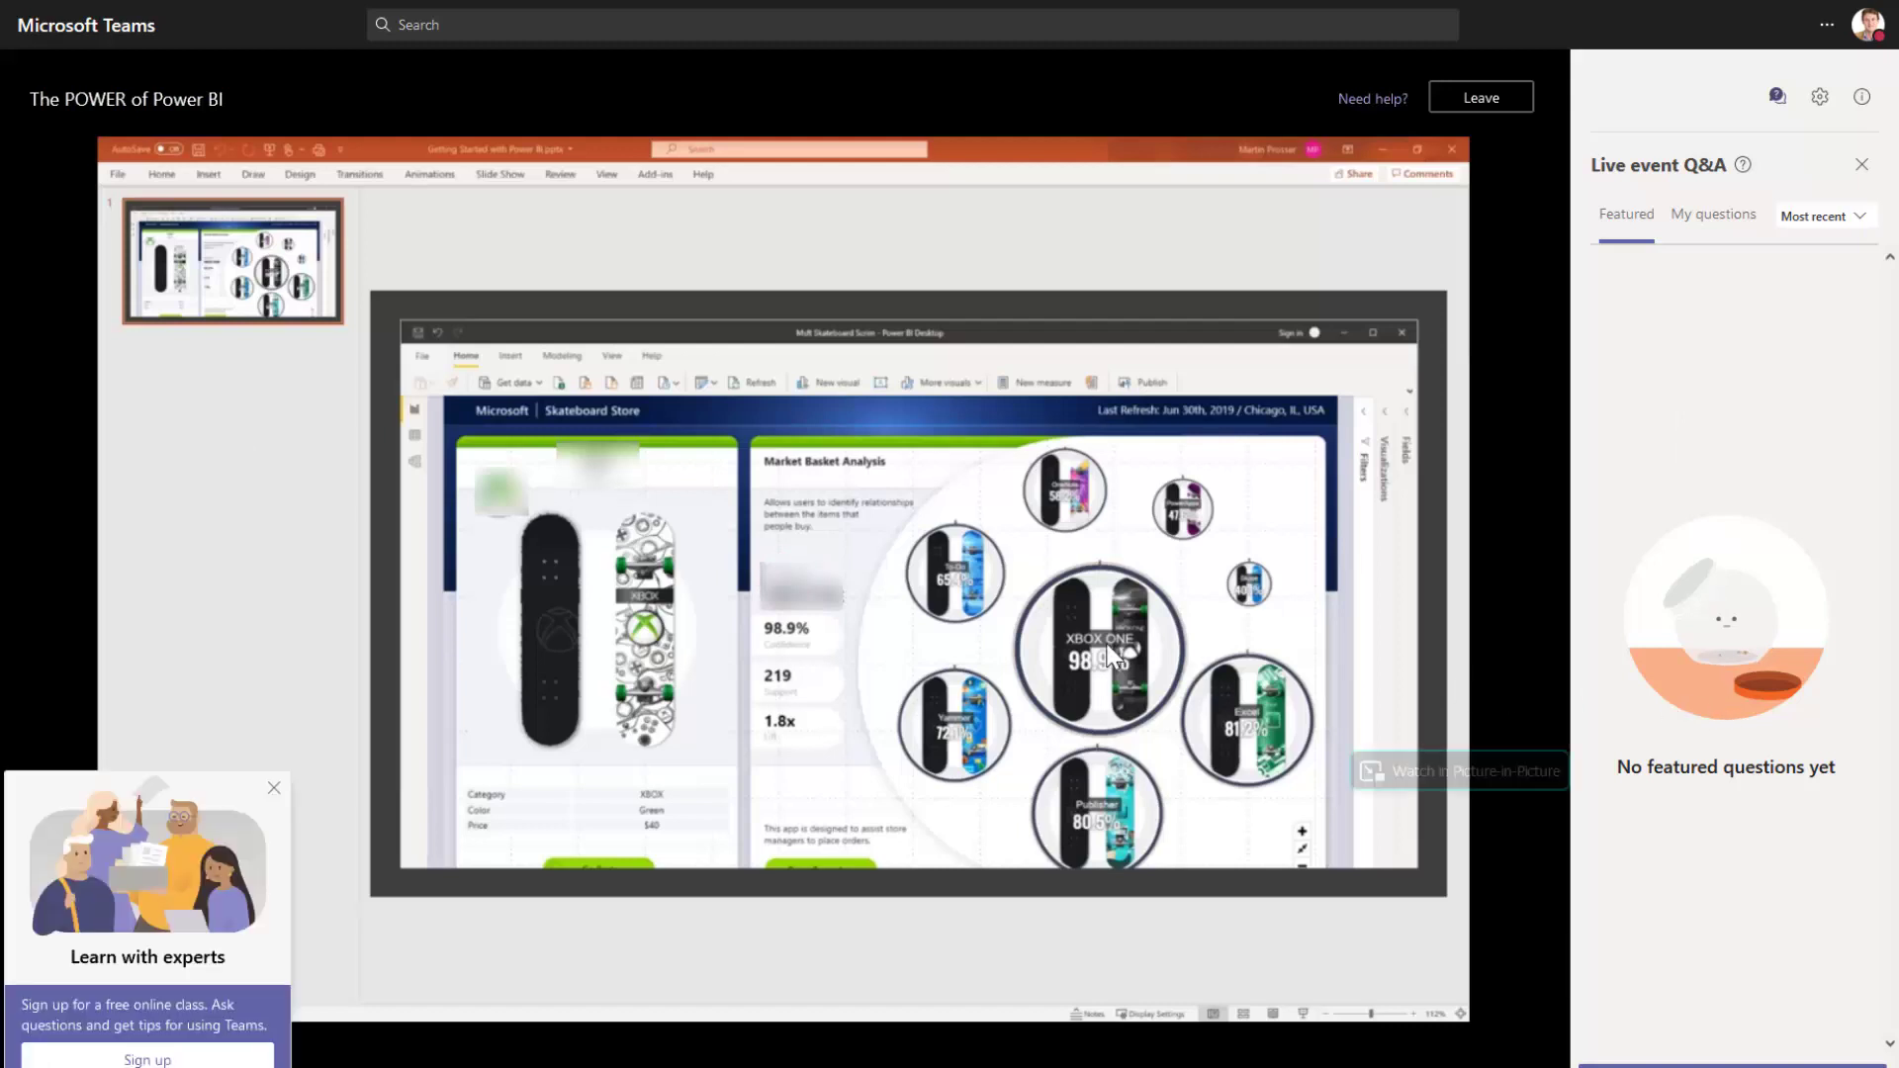
{"action": "left_click", "coordinate": [274, 788]}
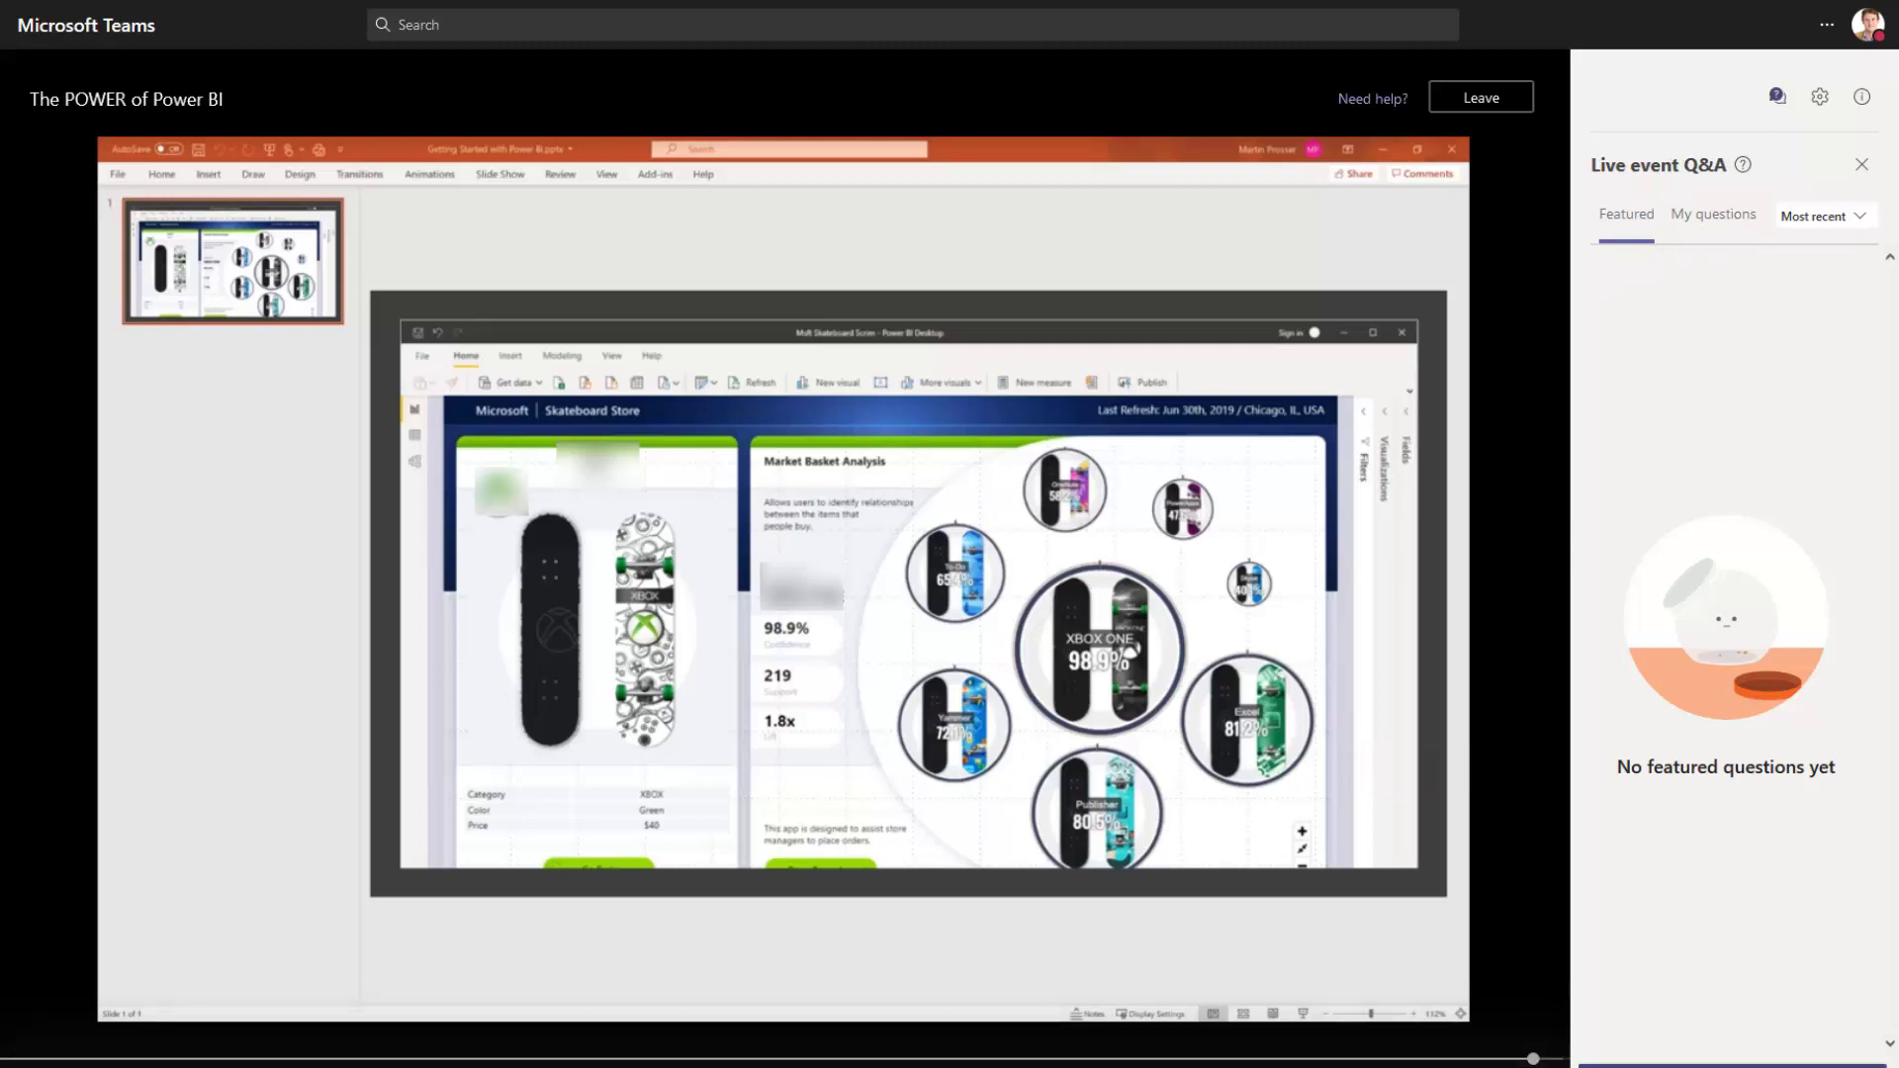
{"action": "left_click", "coordinate": [1671, 1019]}
{"action": "type", "text": "do you offer training on POwer Bi?"}
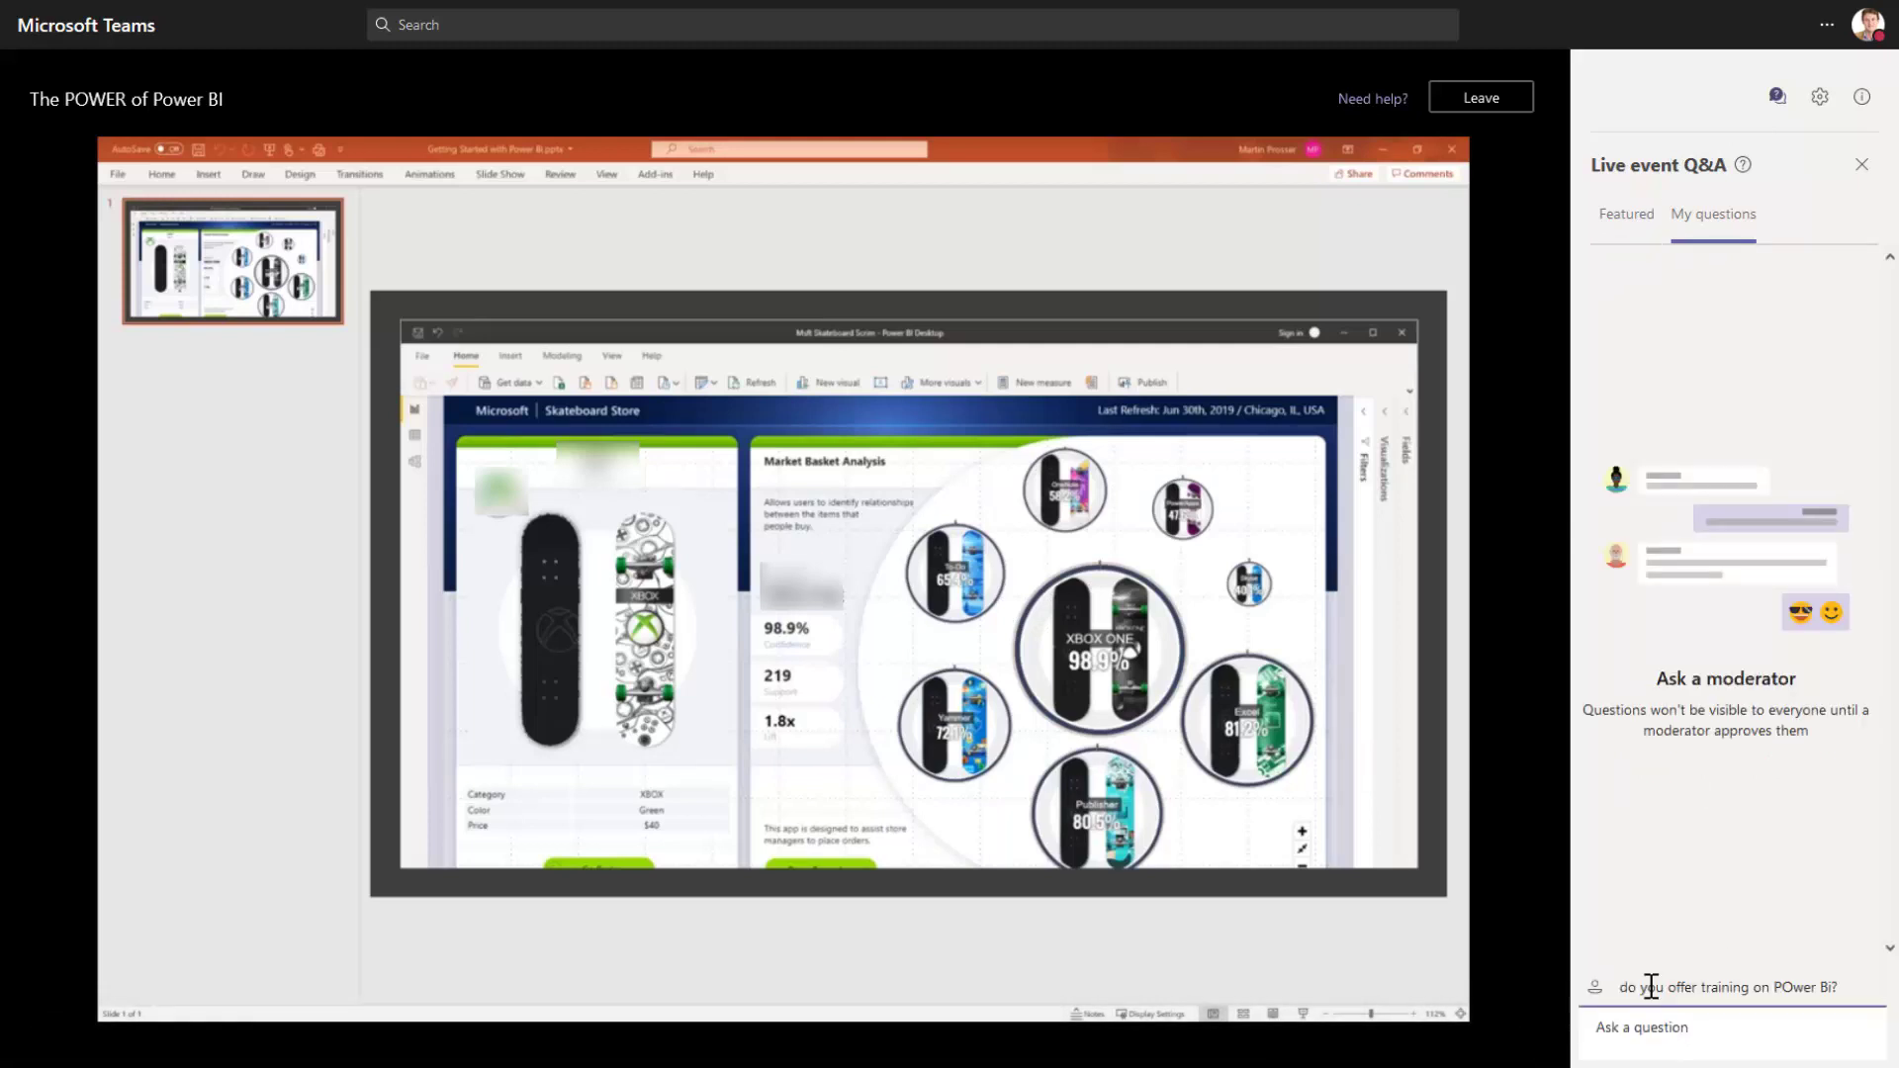
{"action": "left_click", "coordinate": [1792, 988]}
{"action": "key", "text": "BackSpace"}
{"action": "type", "text": "o"}
{"action": "left_click", "coordinate": [1736, 1029]}
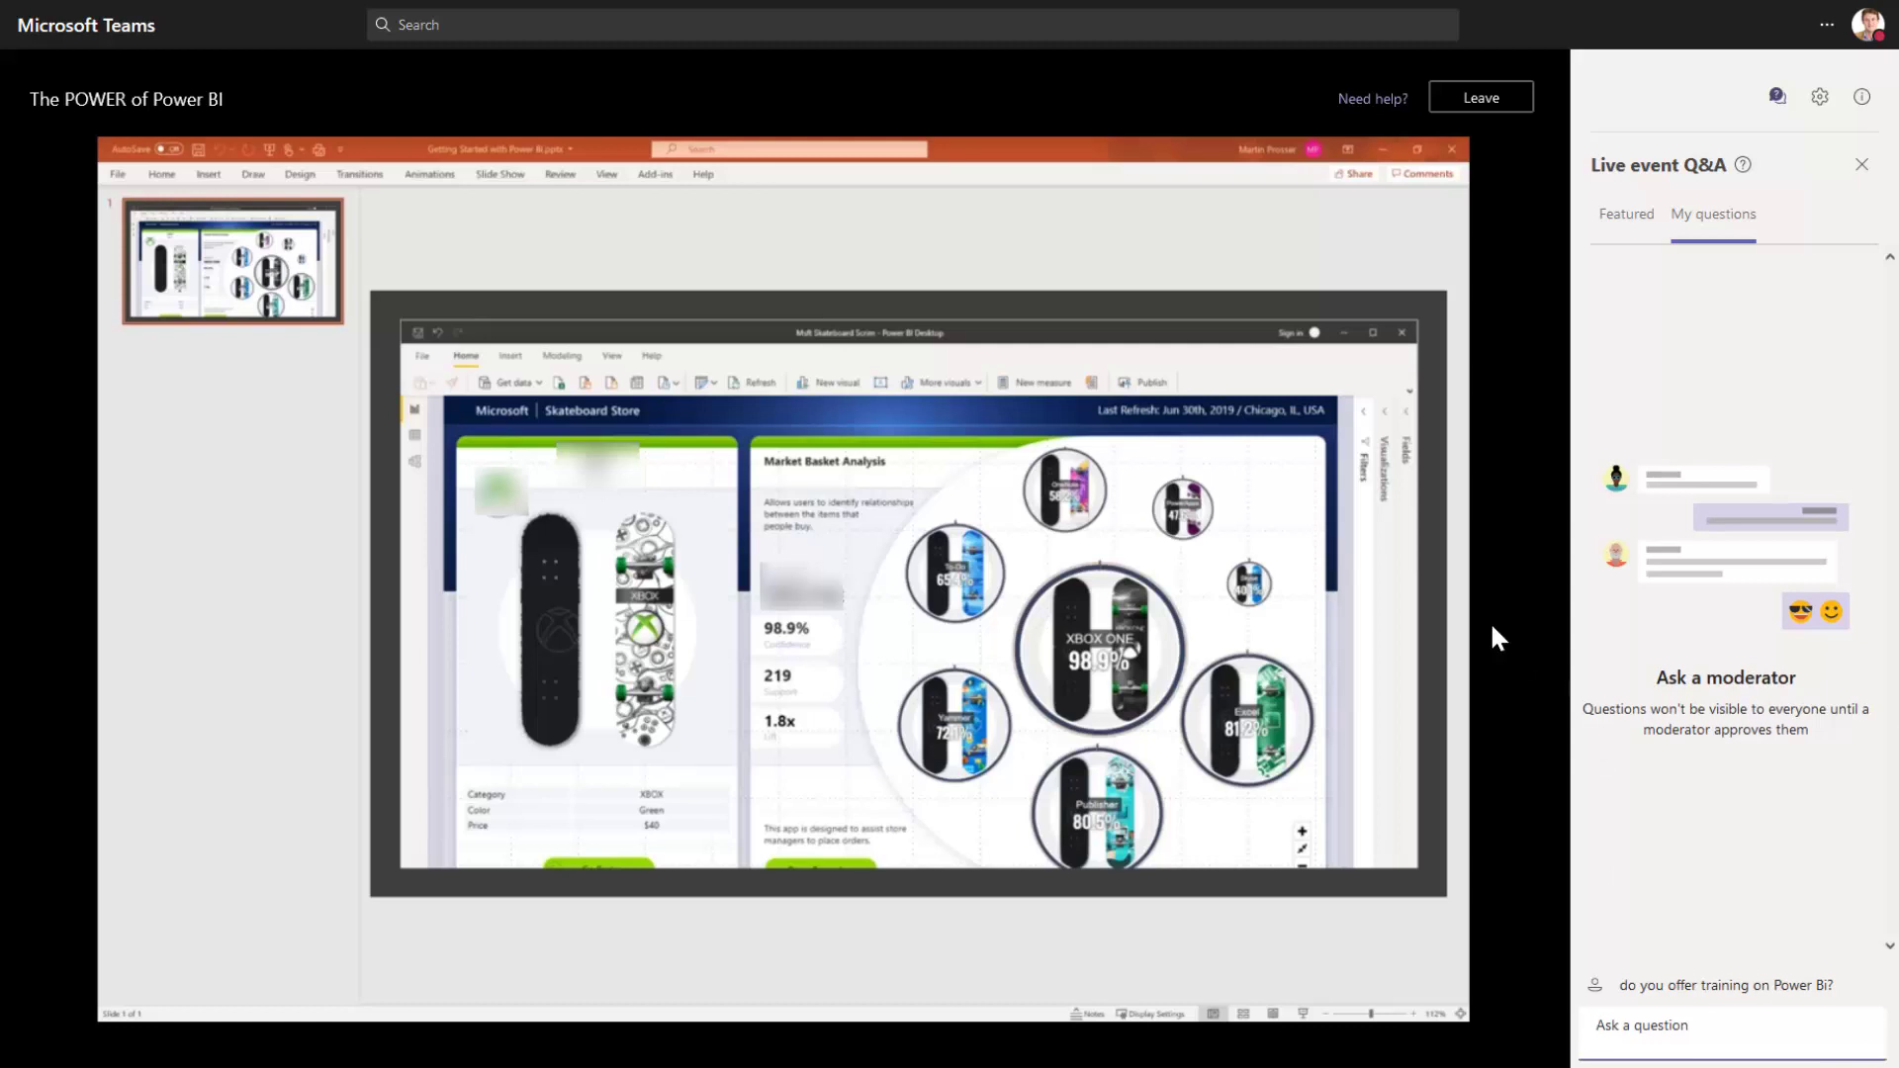
Publish the attendee's Power BI training question from the producer Q&A pane.
{"action": "mouse_move", "coordinate": [1384, 752]}
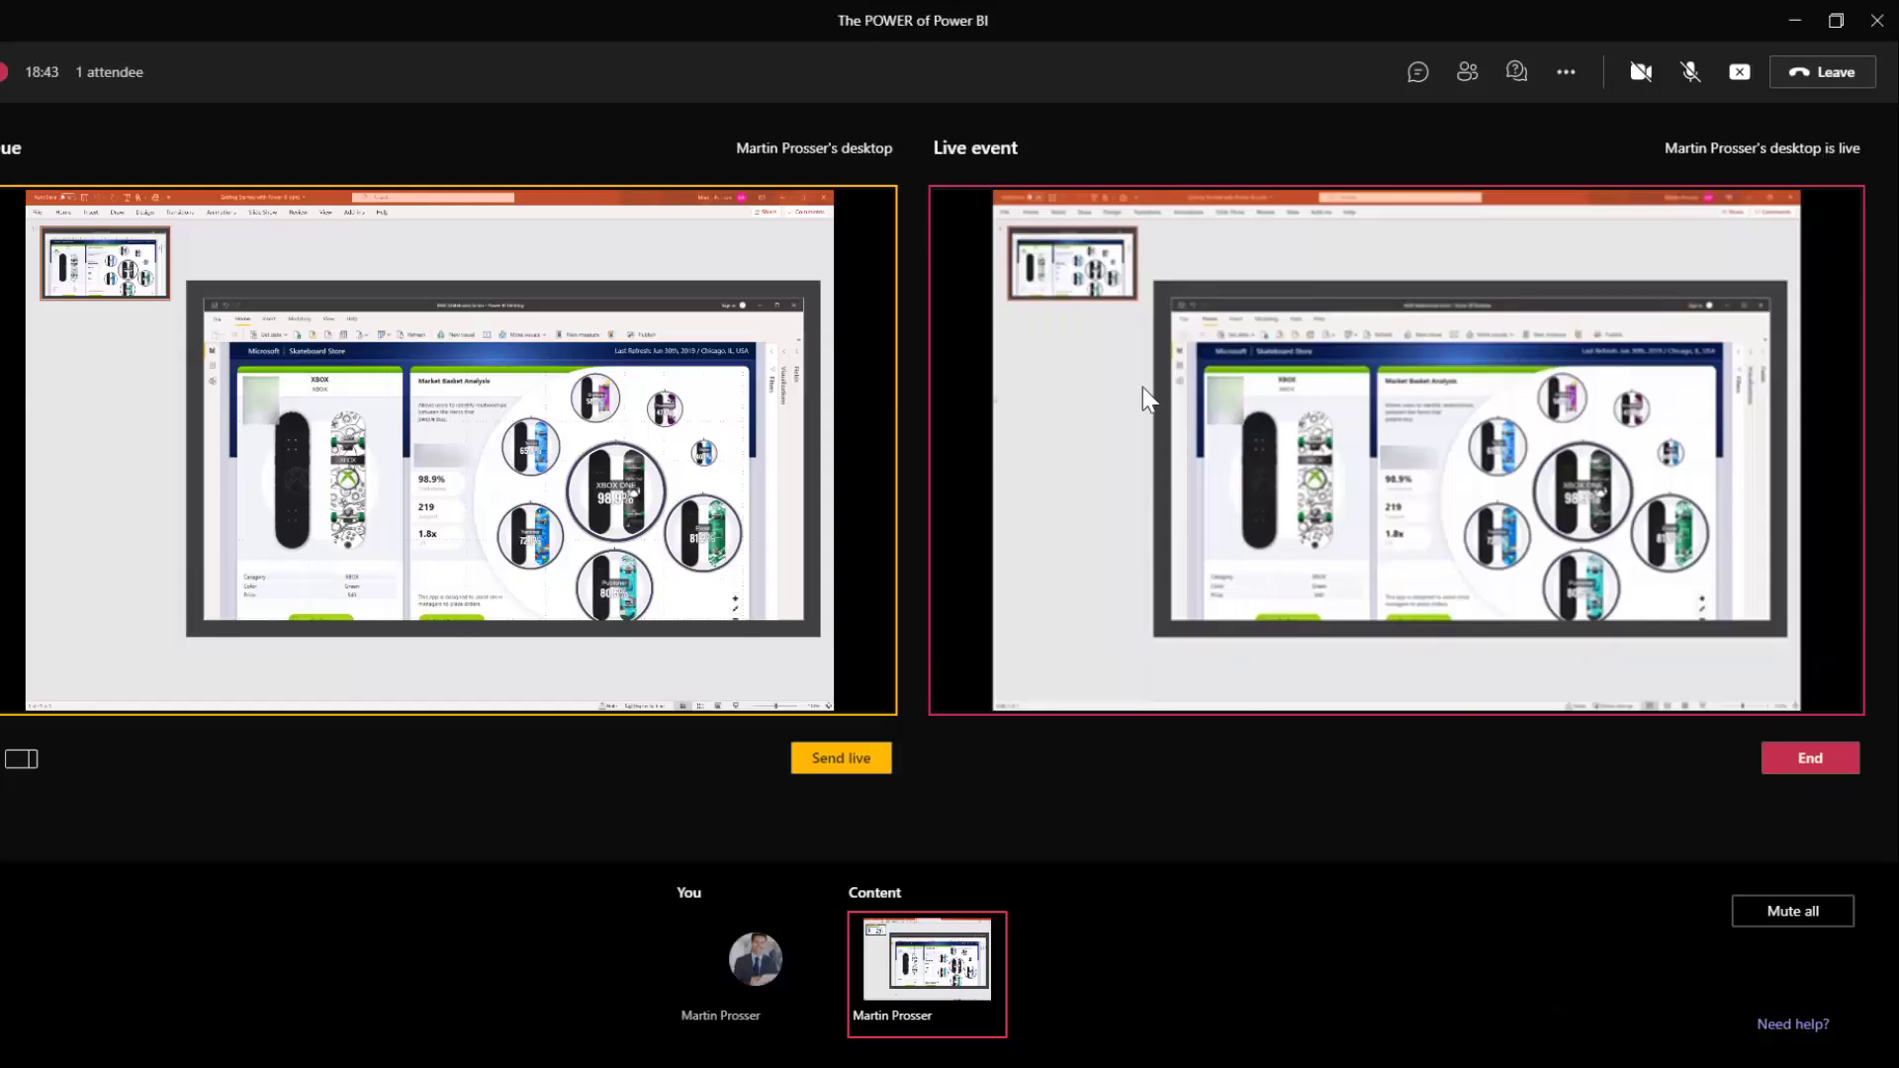
{"action": "left_click", "coordinate": [1516, 73]}
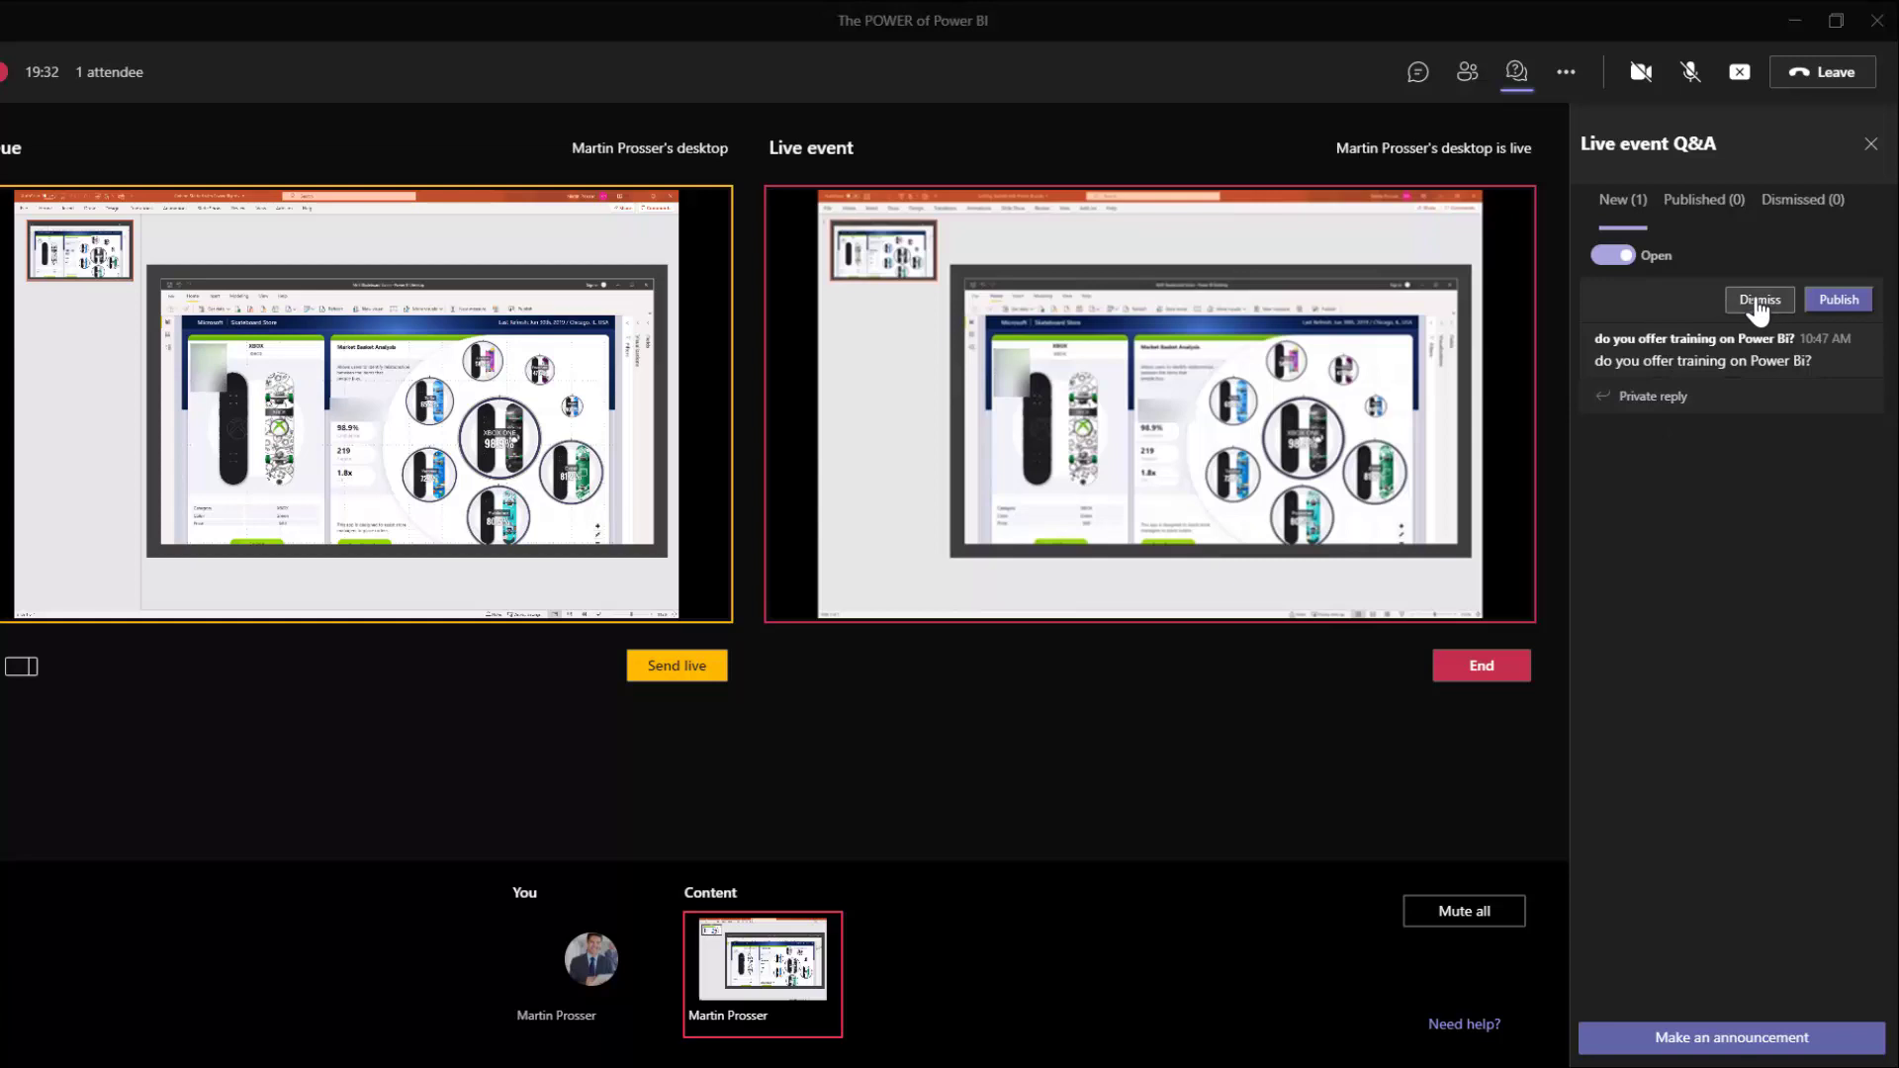
{"action": "left_click", "coordinate": [1837, 302]}
{"action": "left_click", "coordinate": [1706, 203]}
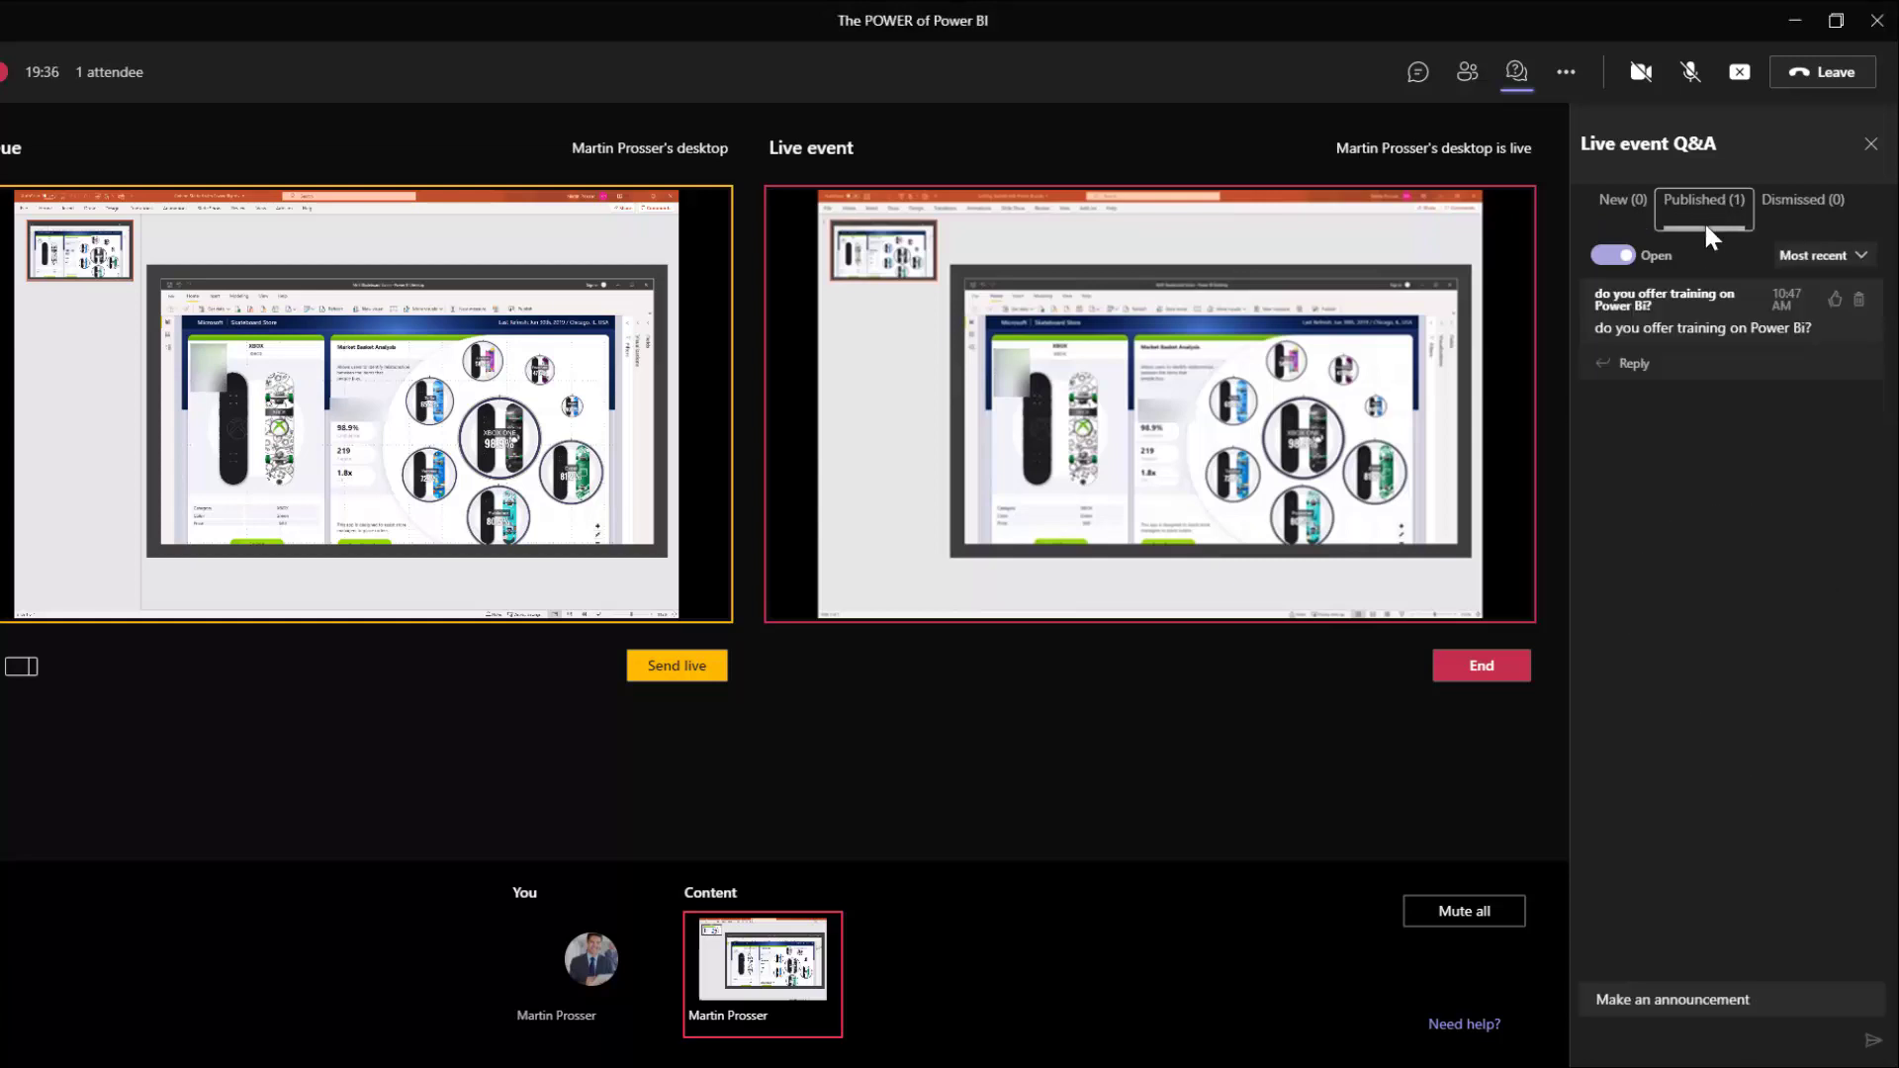
Post the reply 'Yes we do please get in touch' under the published question.
{"action": "left_click", "coordinate": [1627, 368]}
{"action": "type", "text": "Yes we do please get in touch"}
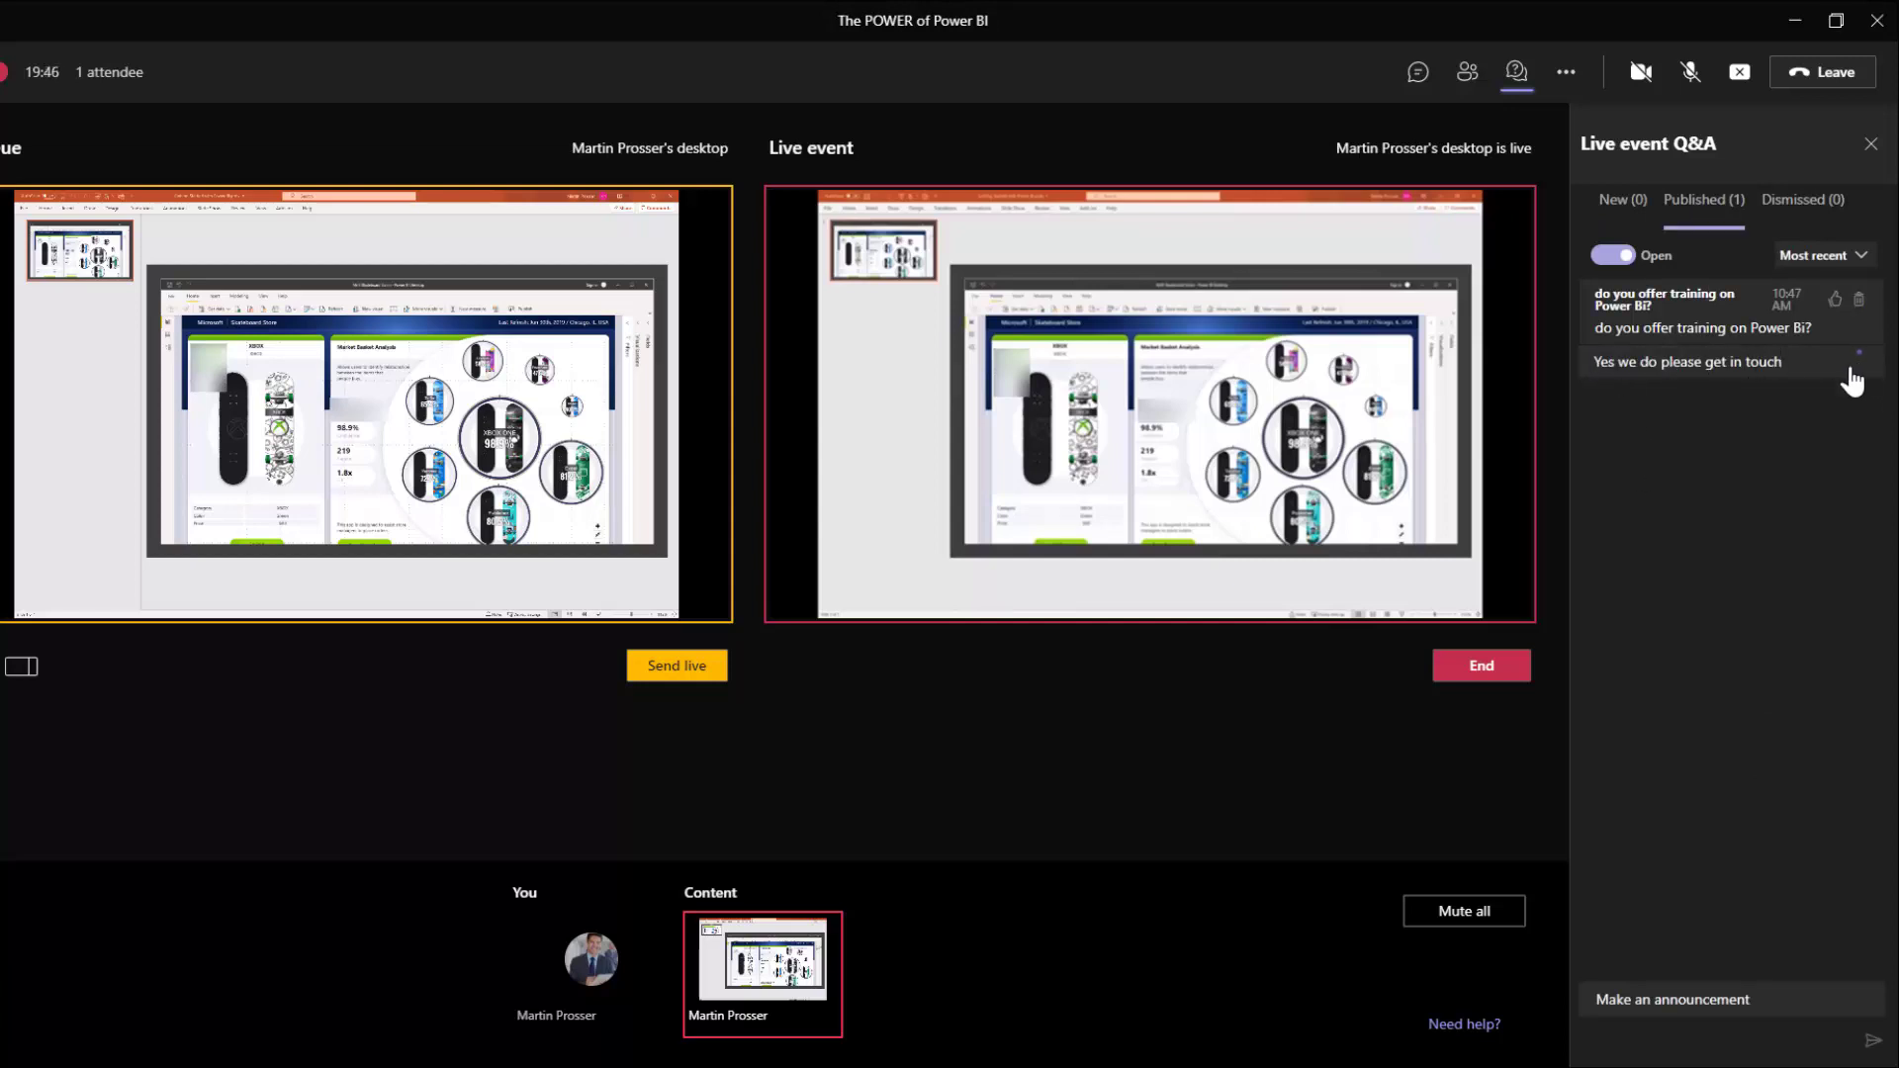
{"action": "left_click", "coordinate": [1850, 368]}
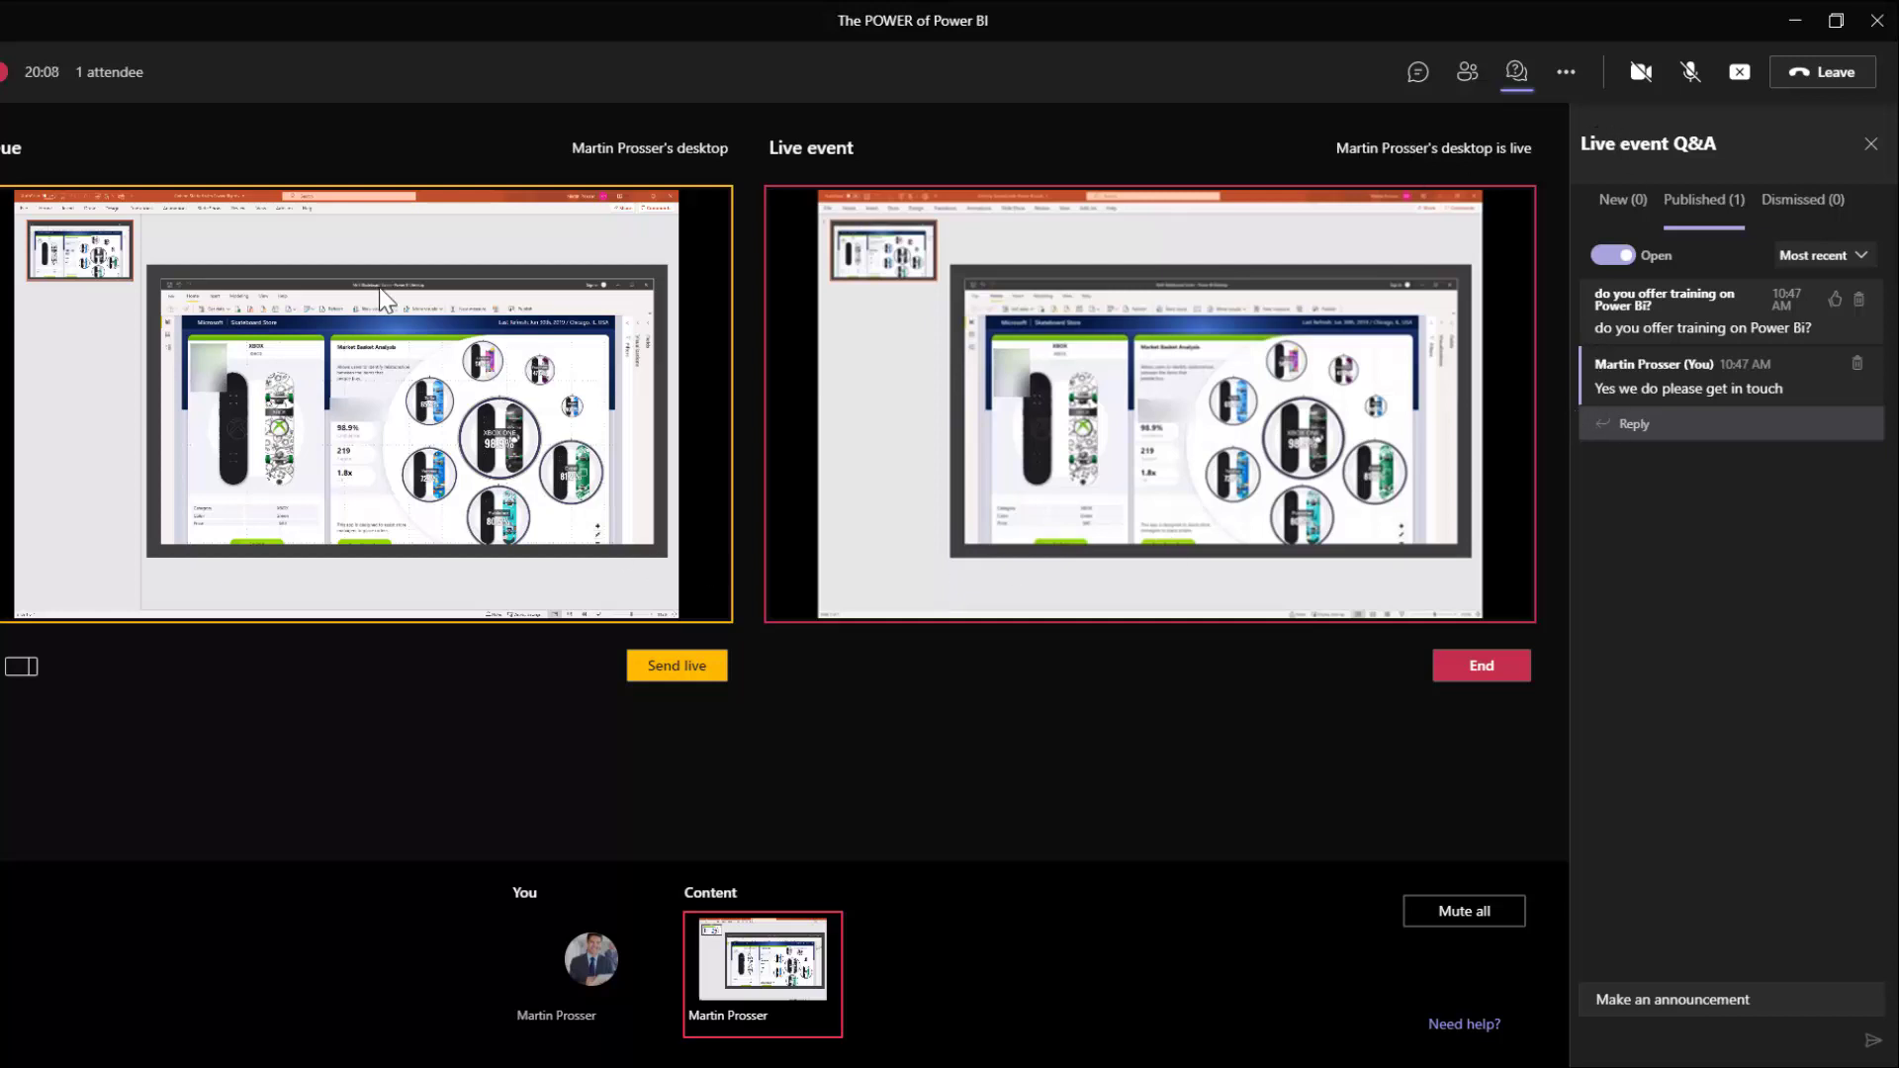
End and confirm the live event, then open The POWER of Power BI from the Teams calendar.
{"action": "left_click", "coordinate": [1489, 671]}
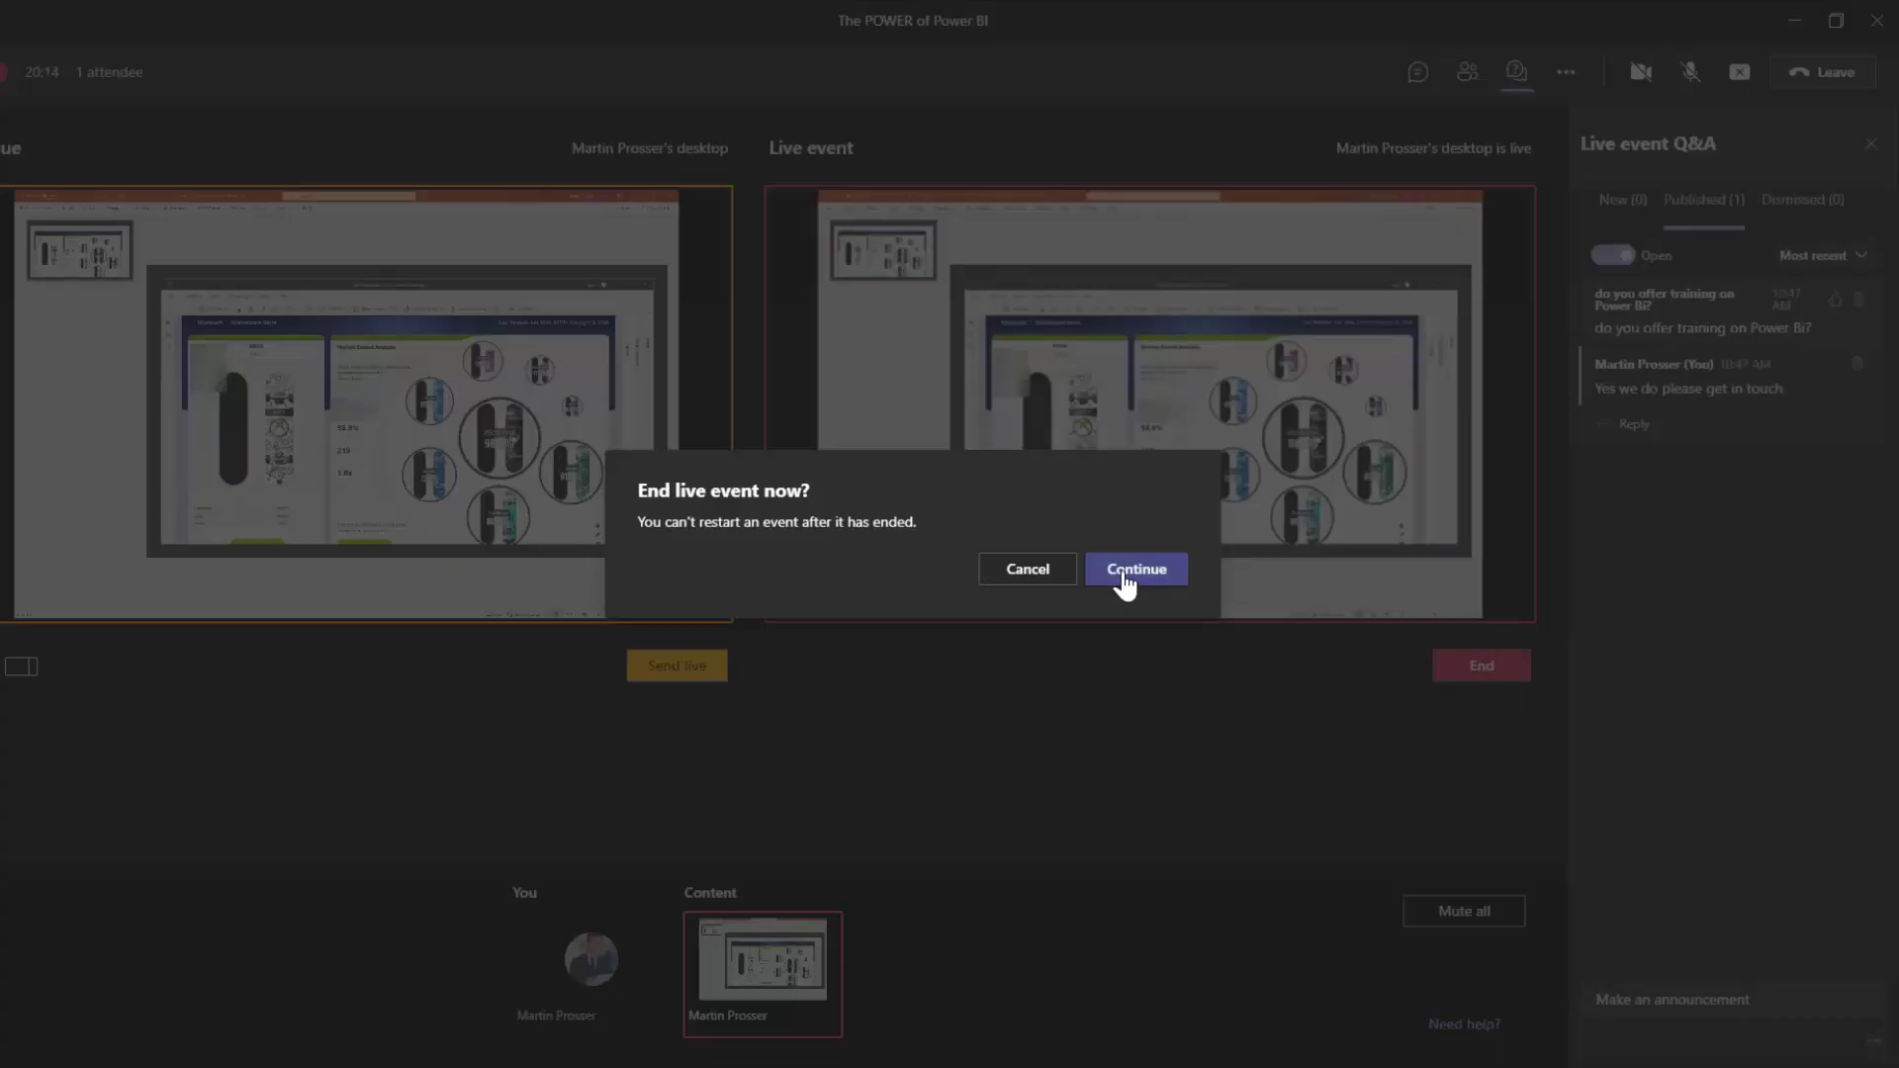
{"action": "left_click", "coordinate": [1125, 584]}
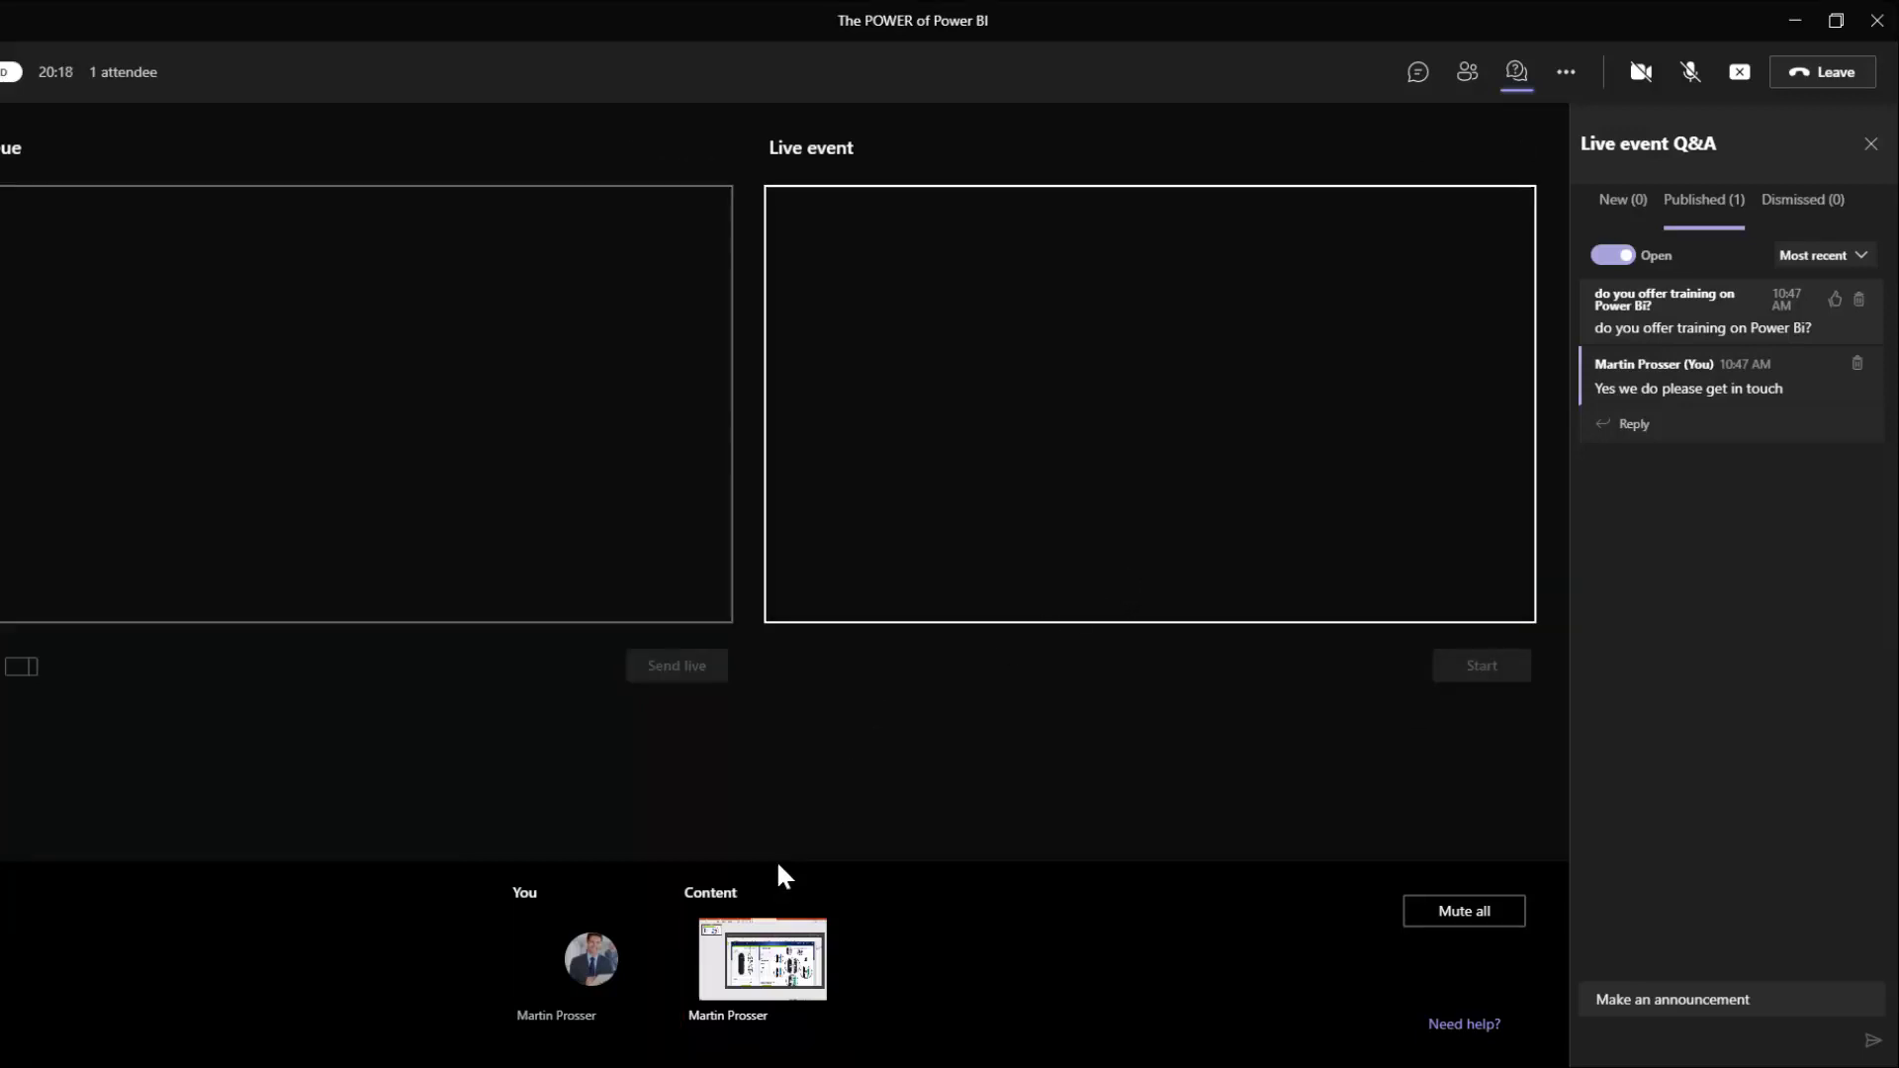
{"action": "left_click", "coordinate": [316, 1067]}
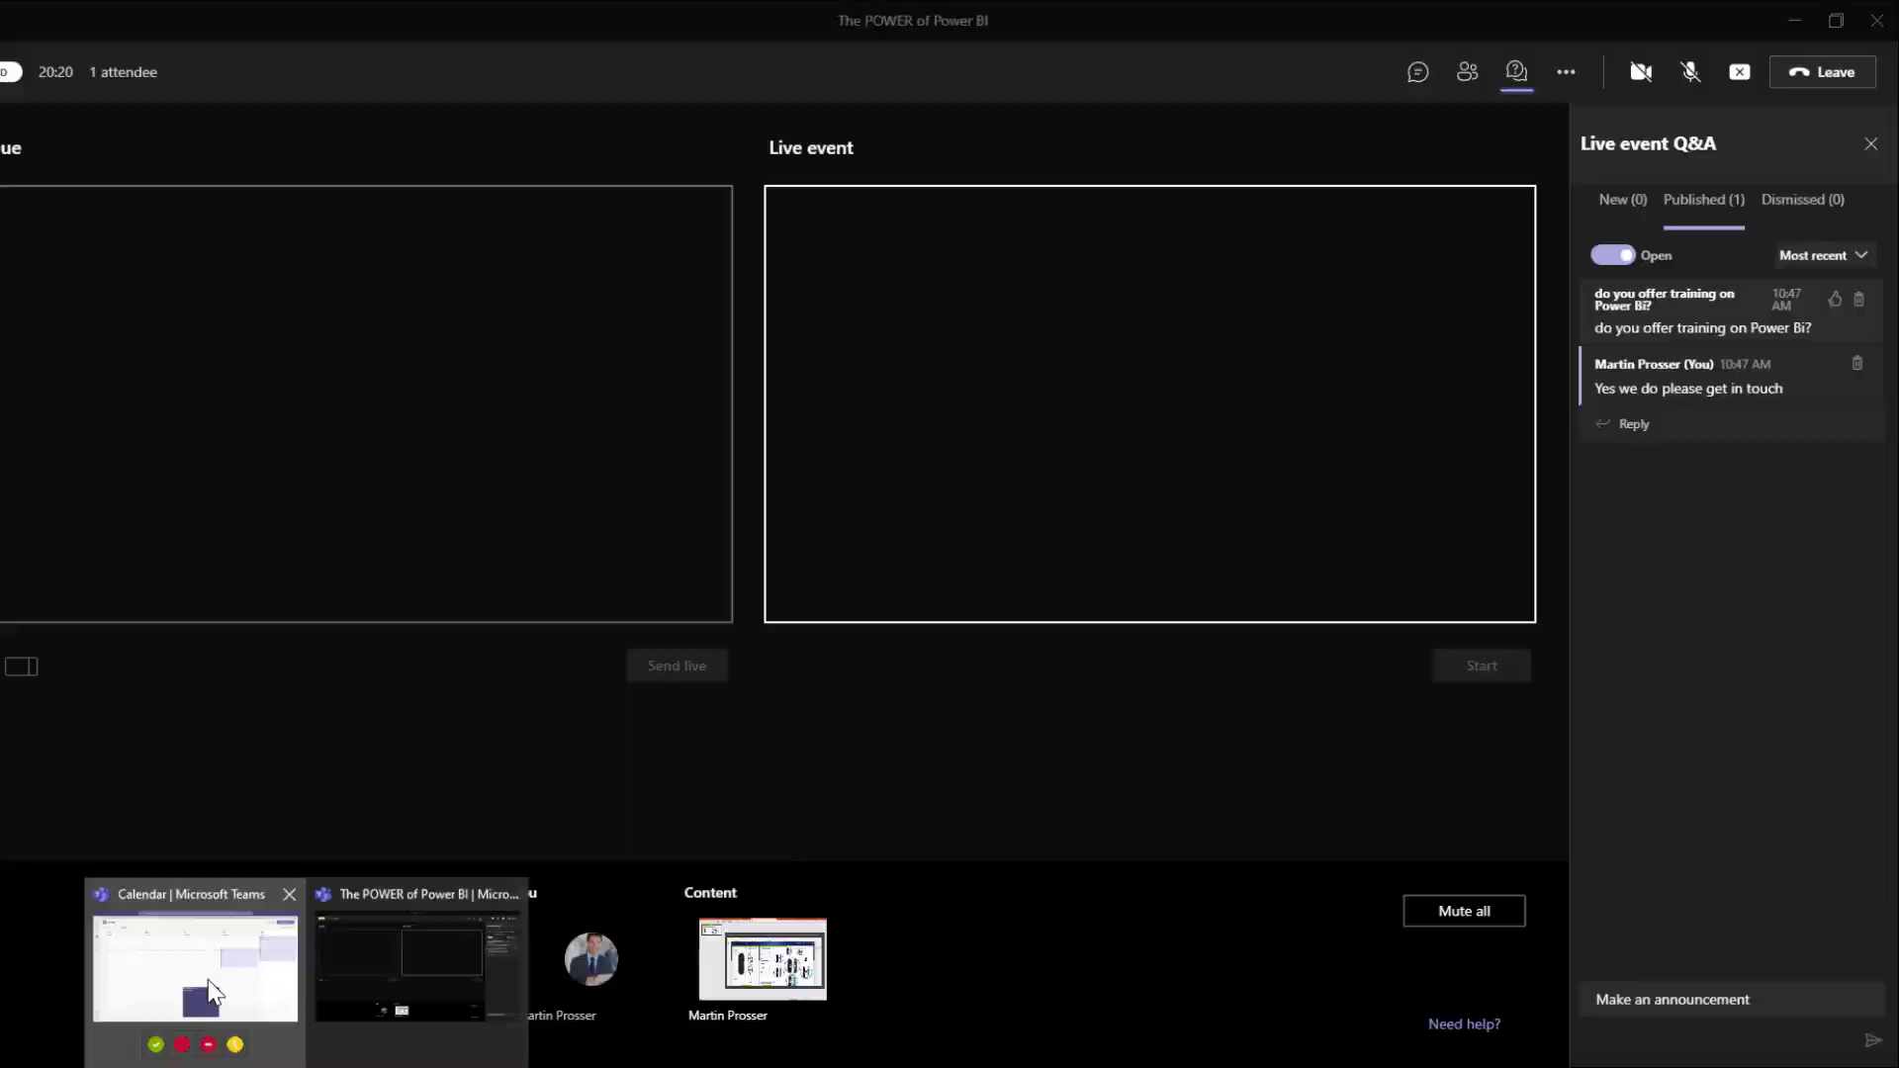
{"action": "left_click", "coordinate": [195, 970]}
{"action": "left_click", "coordinate": [962, 888]}
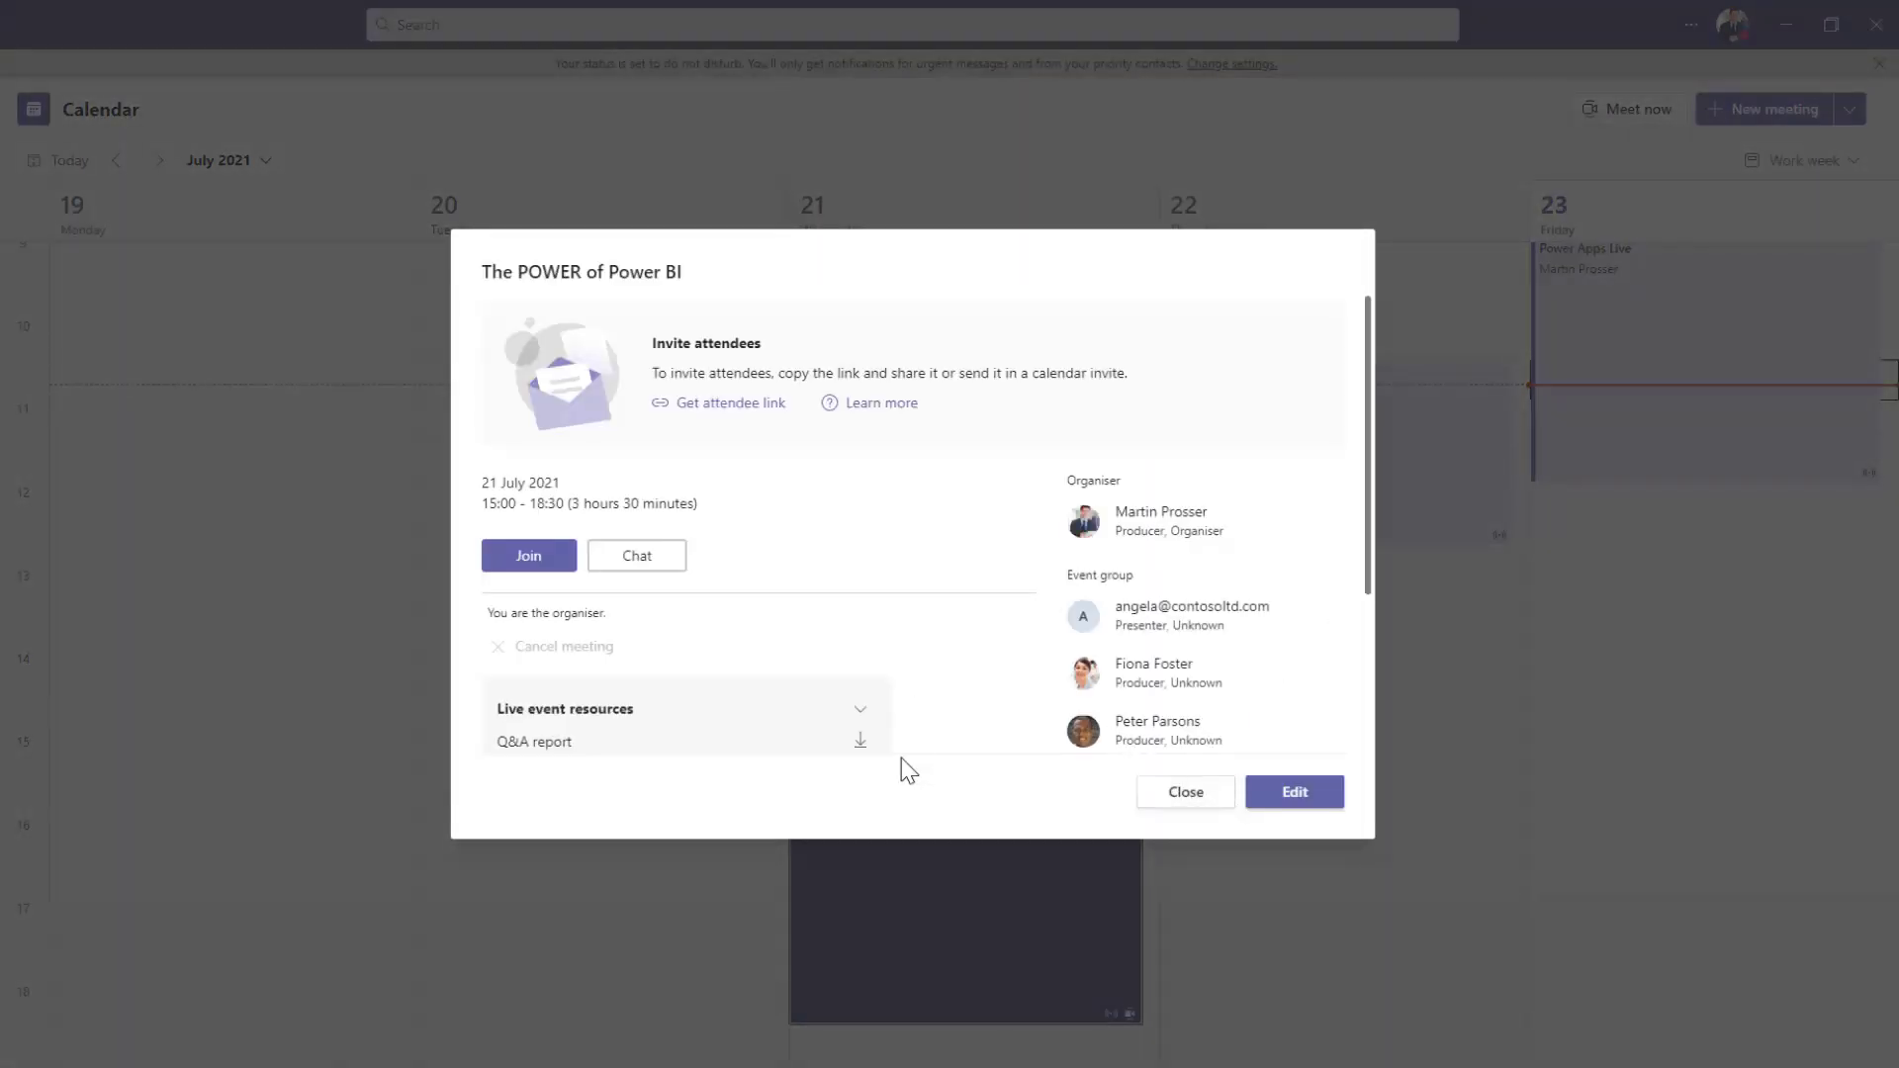
Check the Q&A report under Live event resources, close the details, and return to Dynamics 365.
{"action": "scroll", "coordinate": [894, 683], "scroll_direction": "down", "scroll_amount": 3}
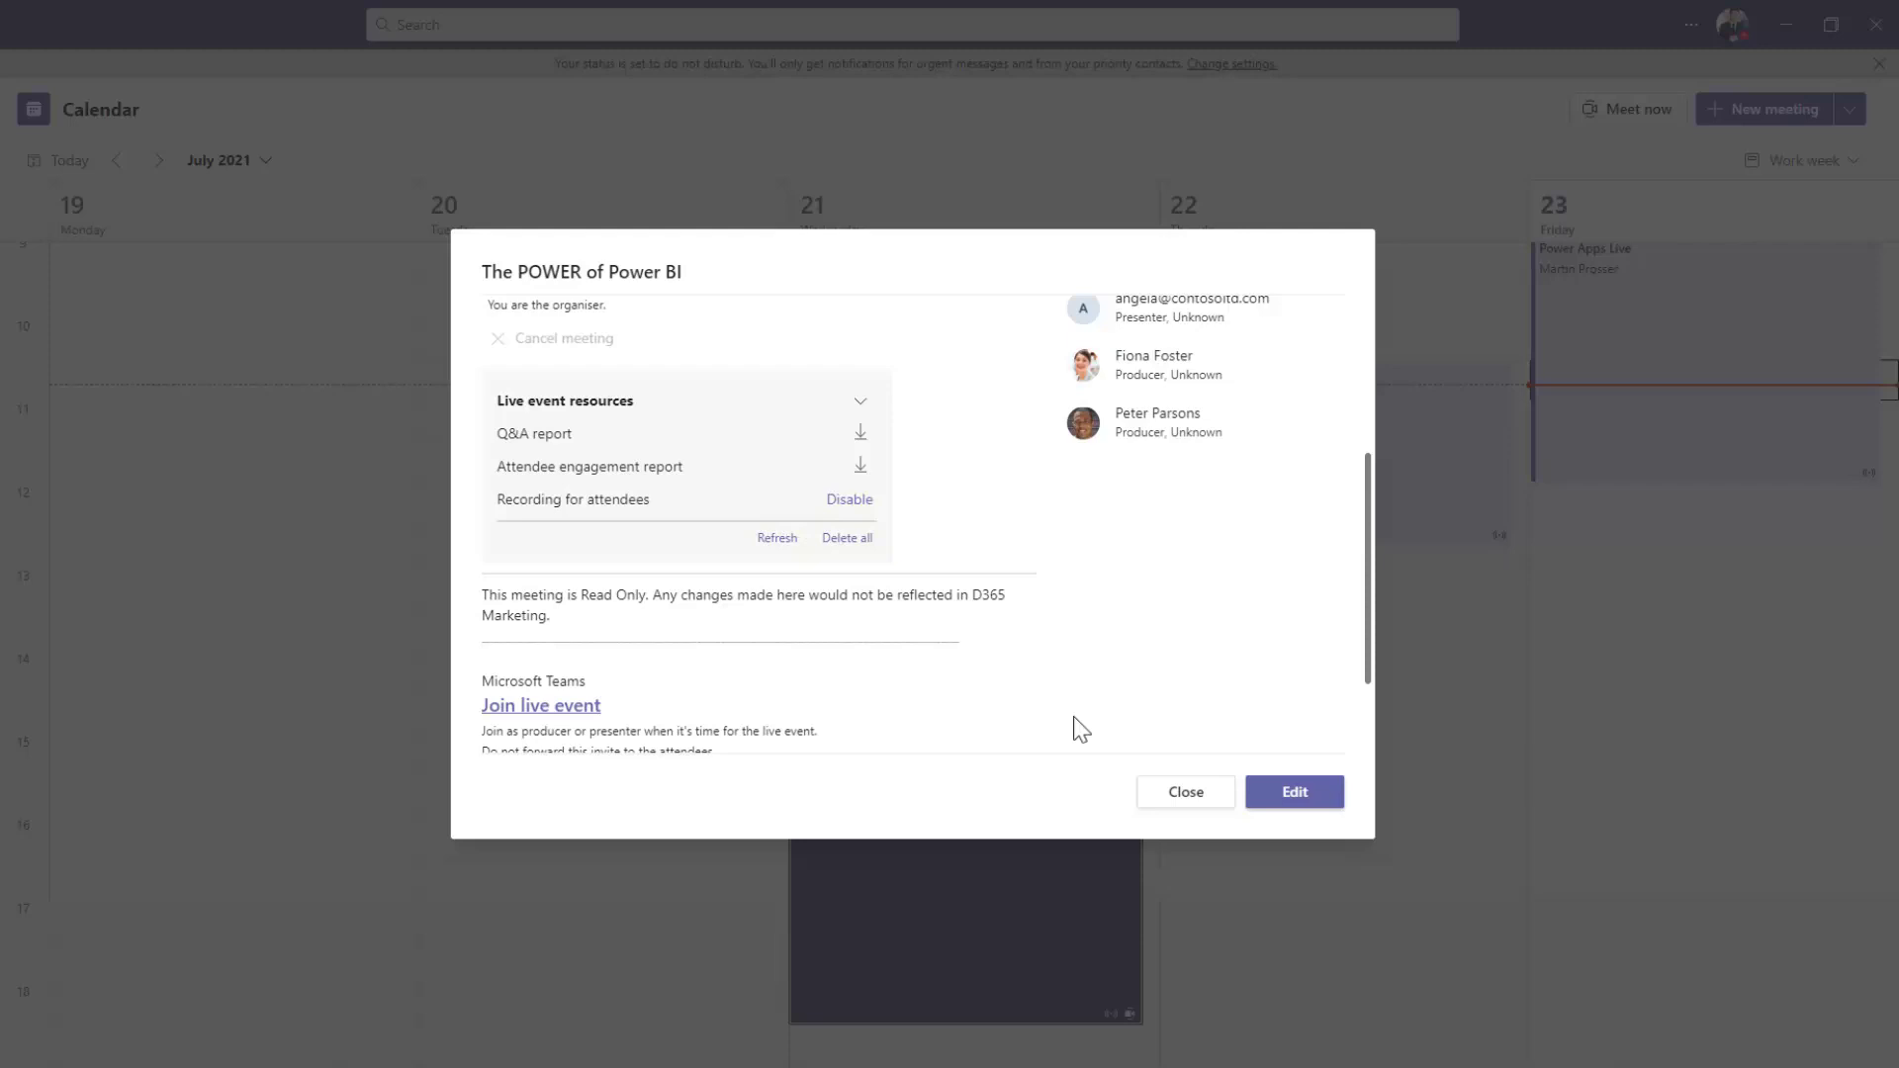
{"action": "left_click", "coordinate": [1177, 796]}
{"action": "key", "text": "alt+Tab"}
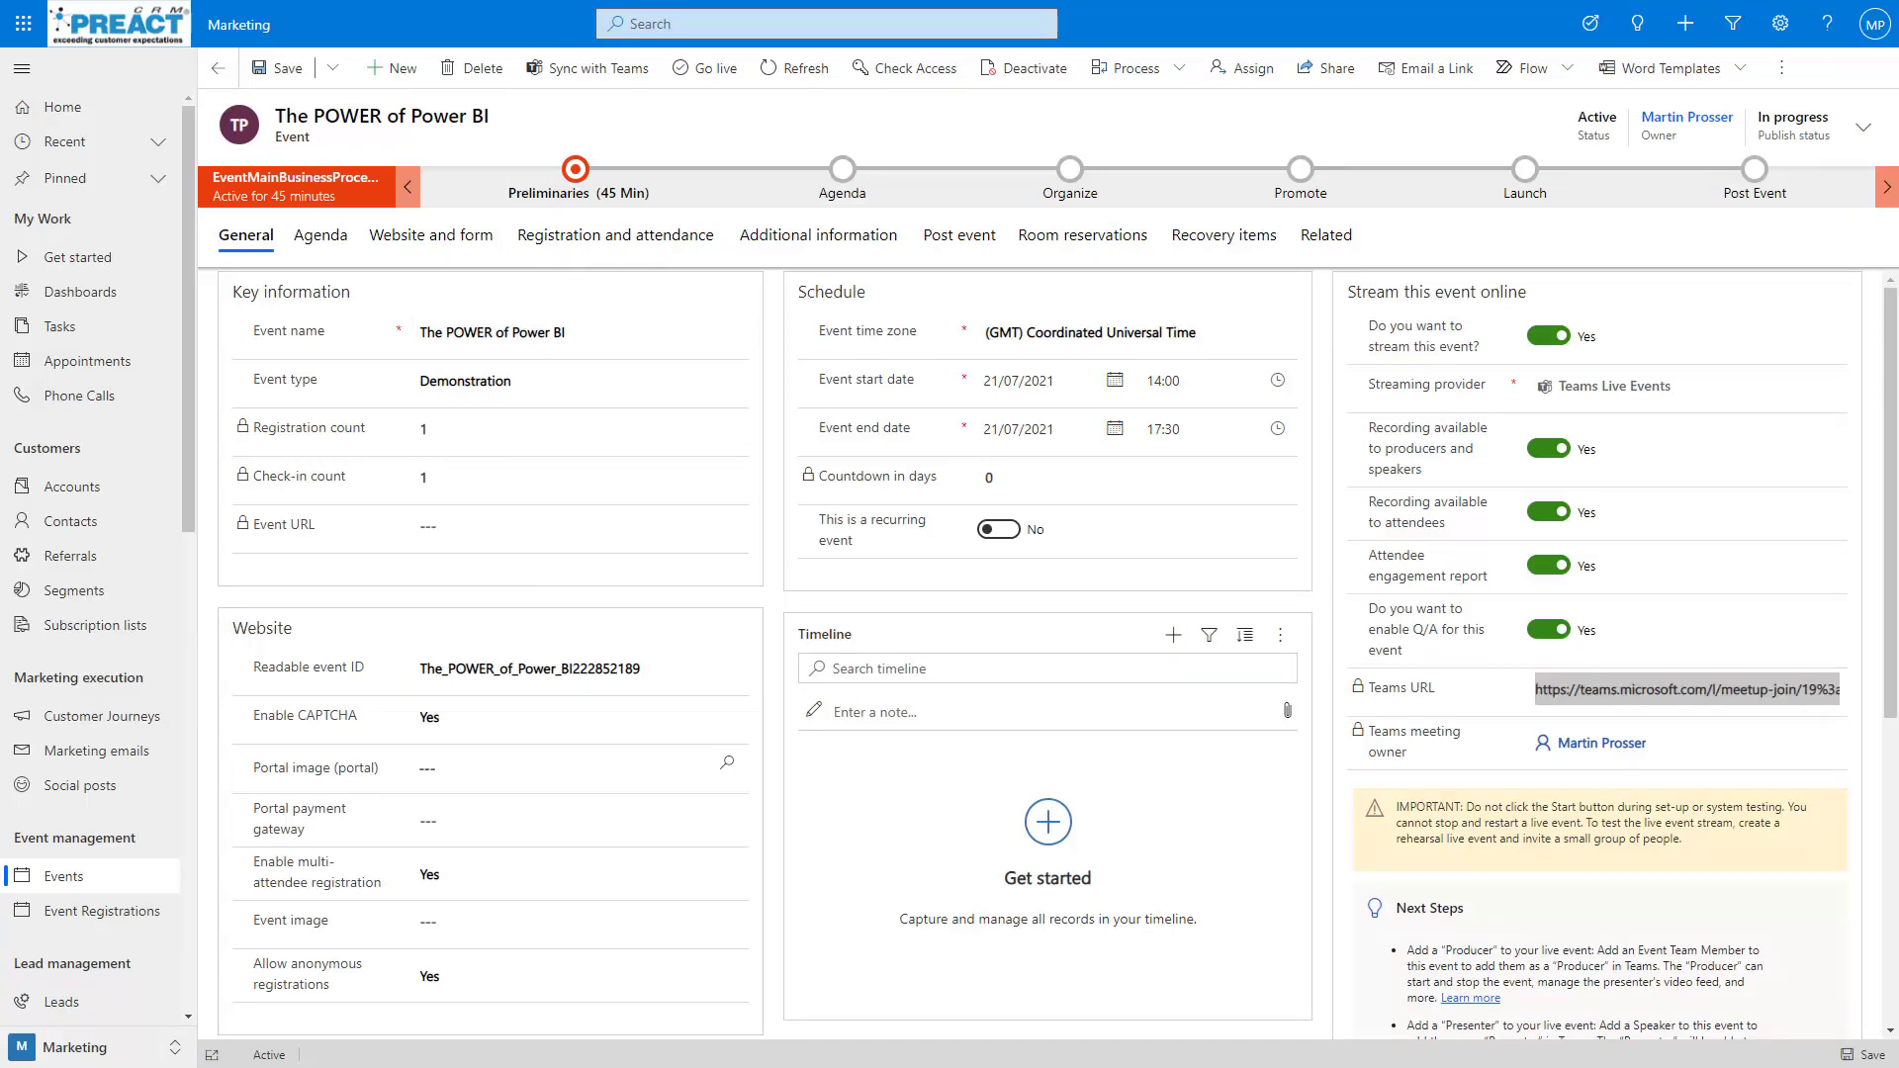
Open the Registration and attendance tab and scroll down to the 21/07/2021 14:01 check-in.
{"action": "left_click", "coordinate": [566, 247]}
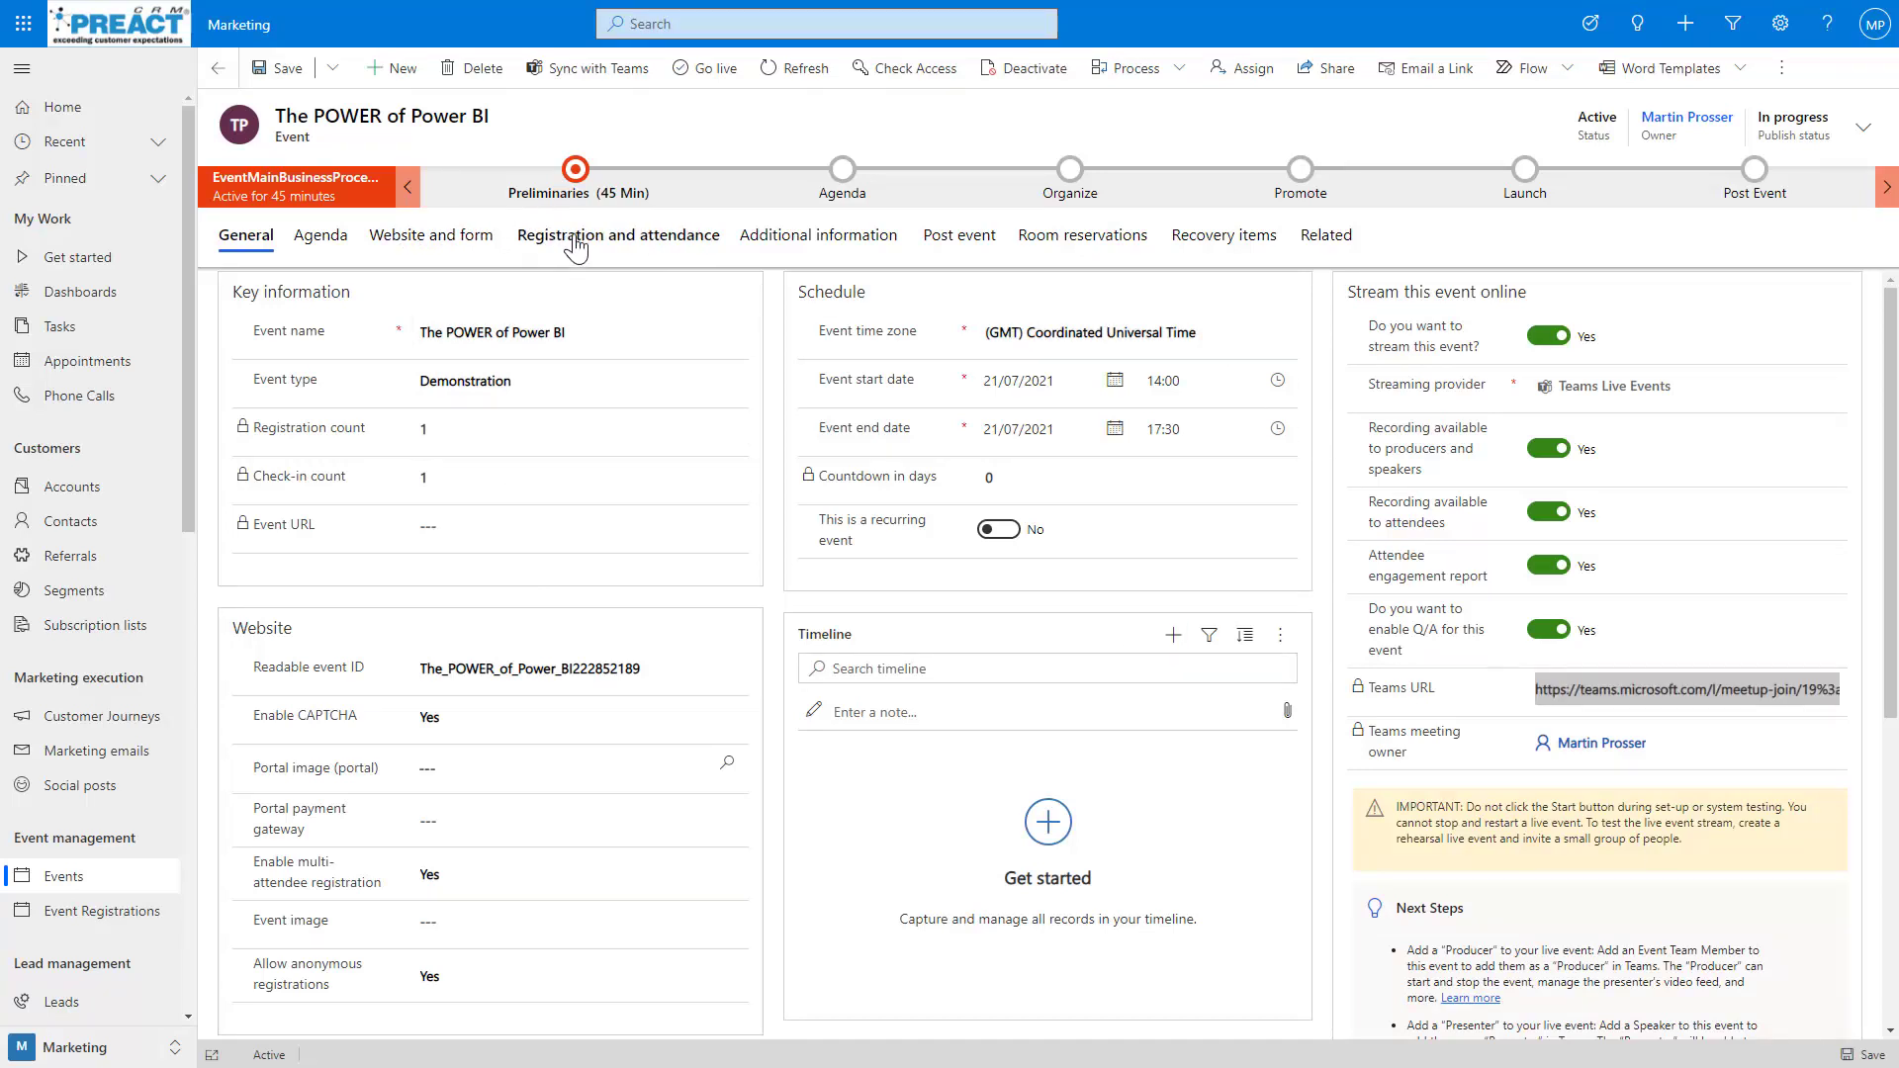
{"action": "scroll", "coordinate": [839, 737], "scroll_direction": "down", "scroll_amount": 3}
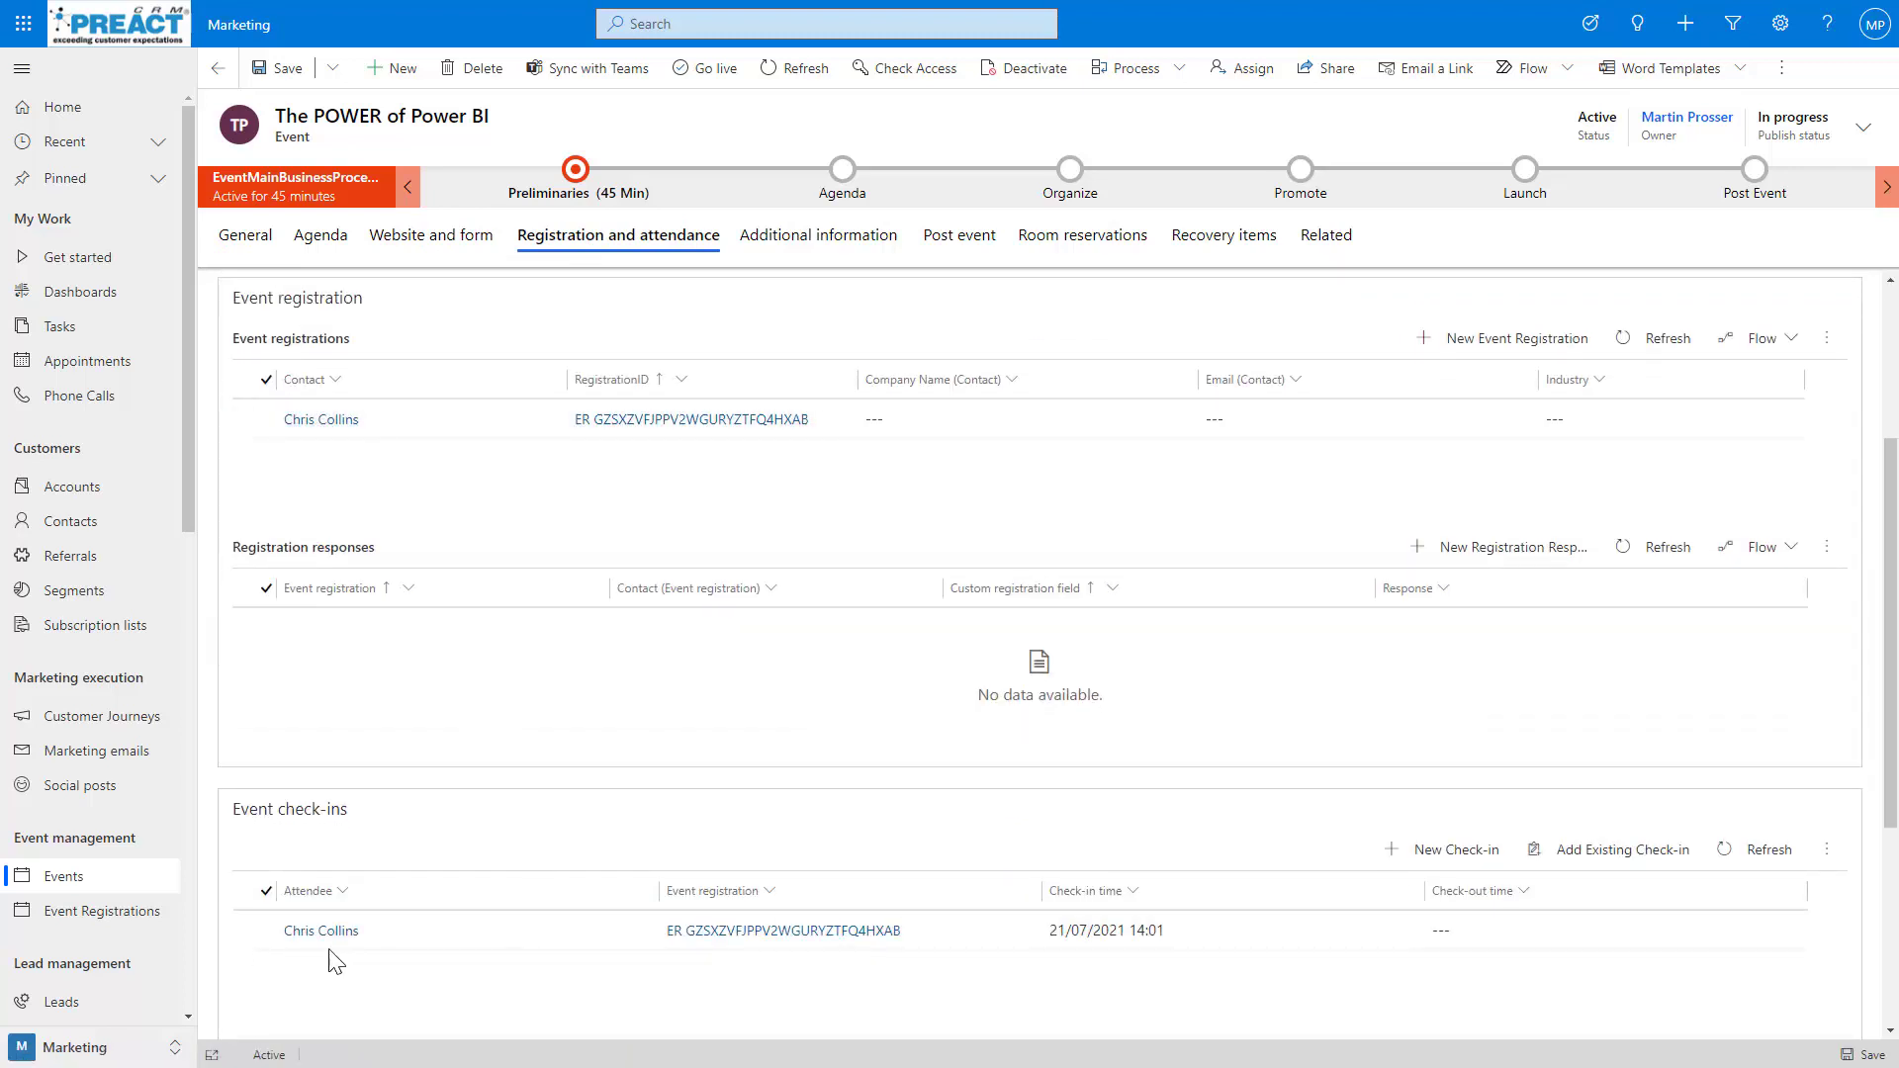
{"action": "scroll", "coordinate": [733, 940], "scroll_direction": "down", "scroll_amount": 1}
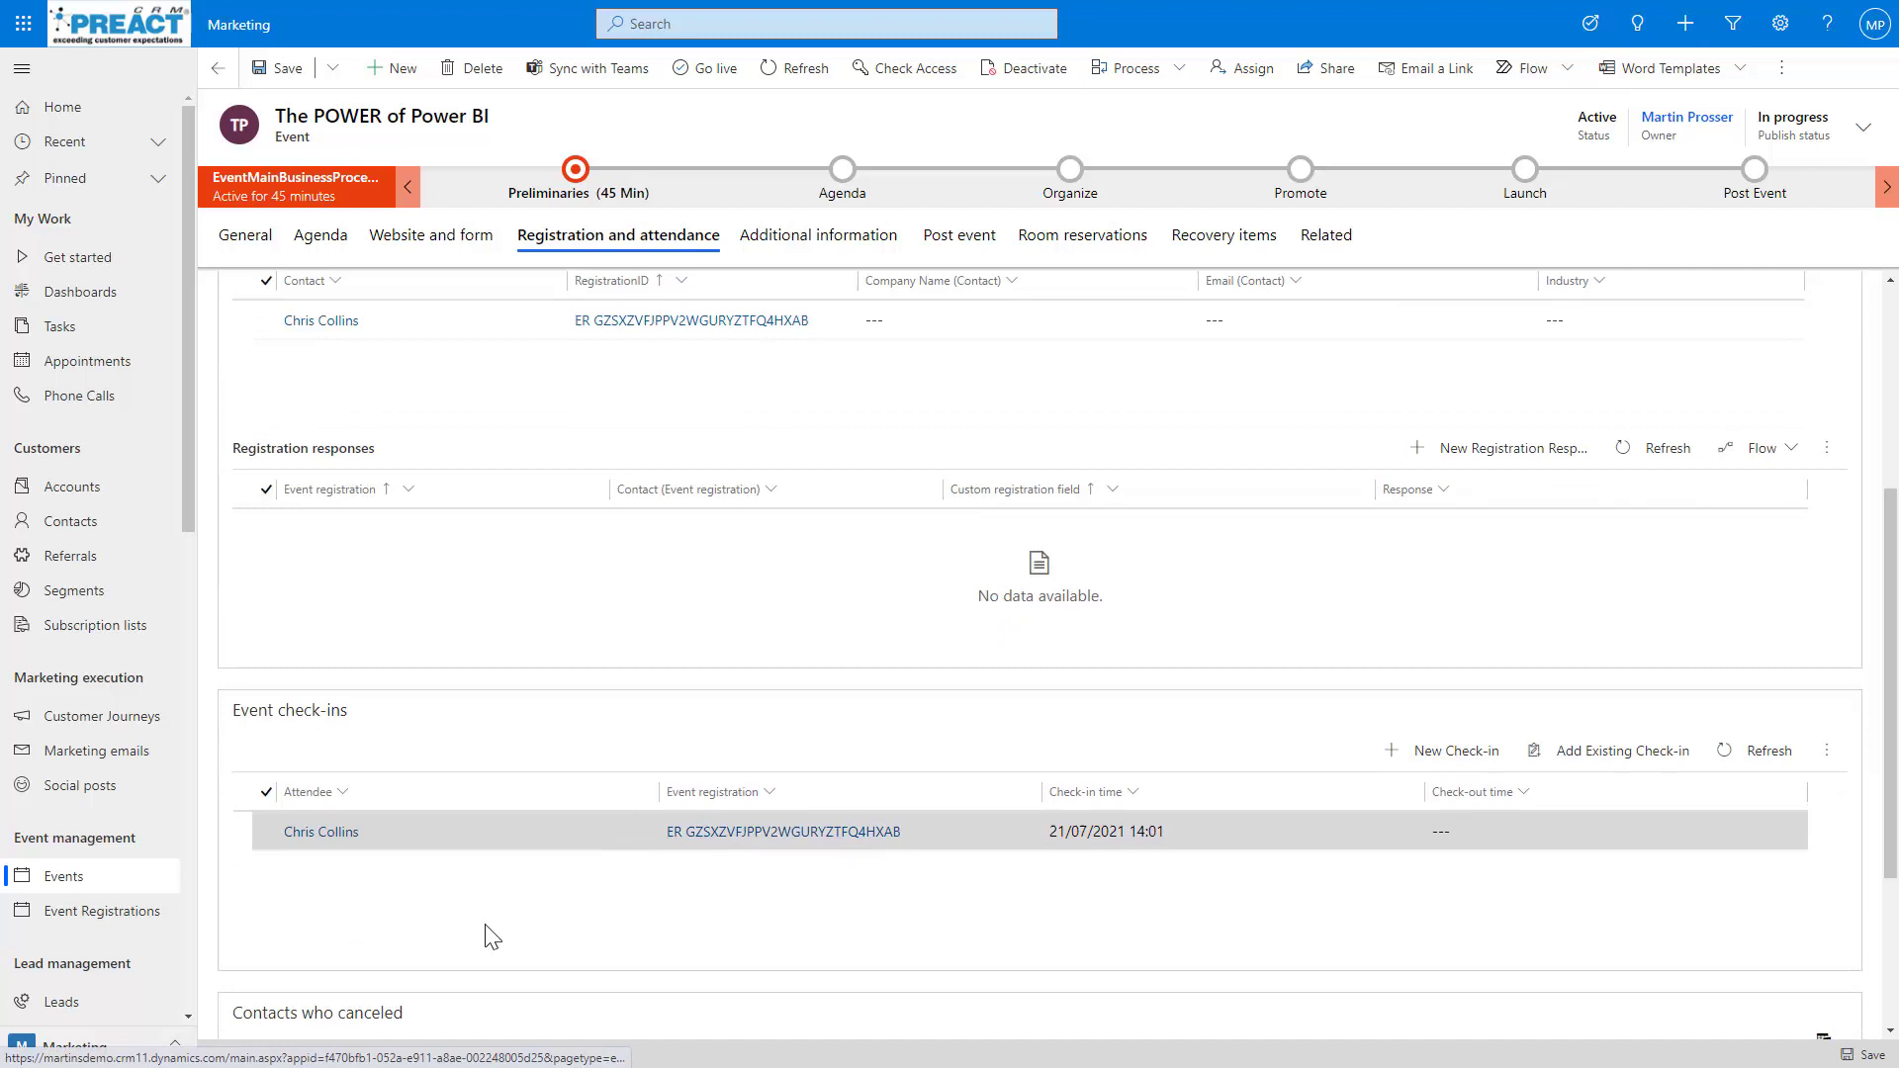